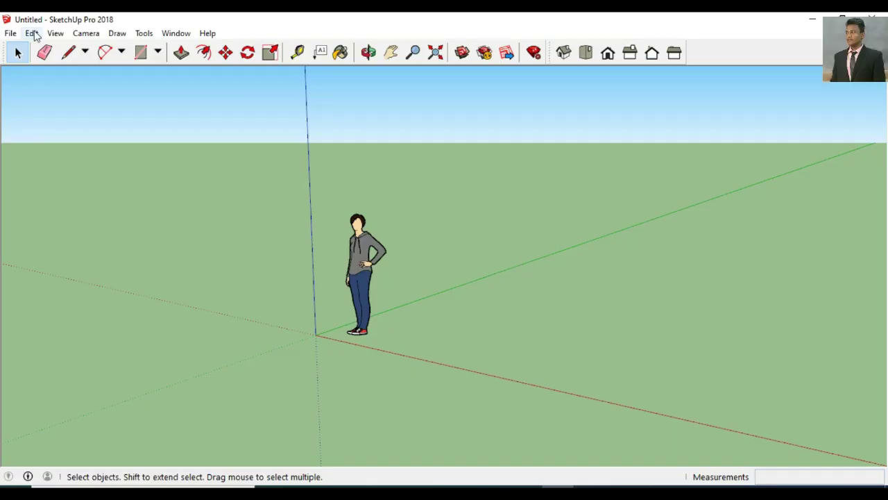
Step: Set Model Info length units to Decimal format in metres, then select the person figure
left_click(175, 32)
left_click(213, 101)
left_click(164, 95)
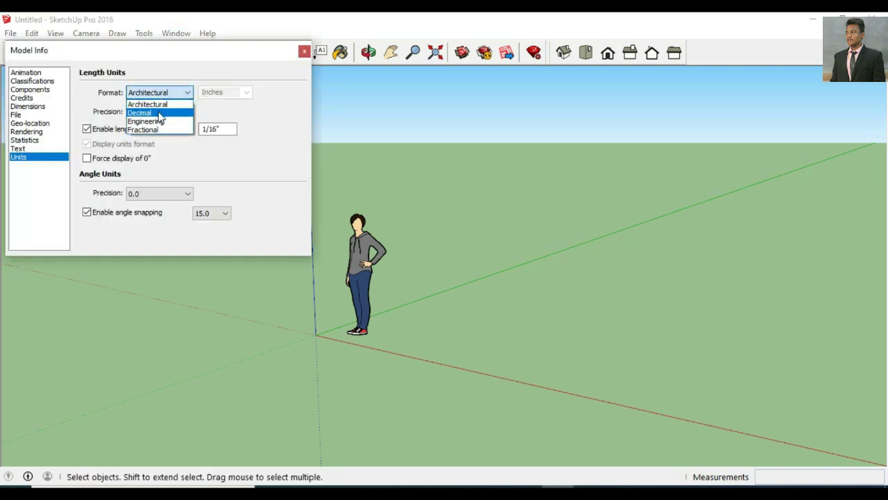
left_click(139, 112)
left_click(247, 94)
left_click(225, 140)
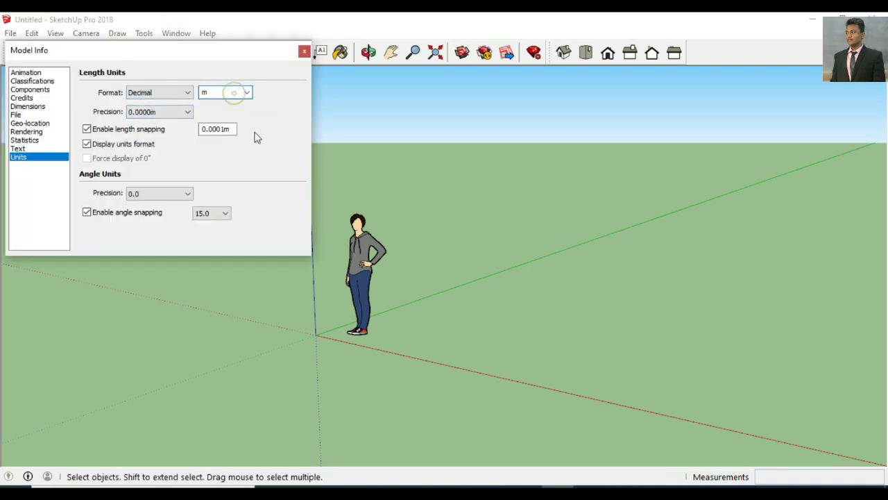
left_click(304, 51)
left_click(364, 285)
Step: Erase the default person figure from the model
right_click(365, 284)
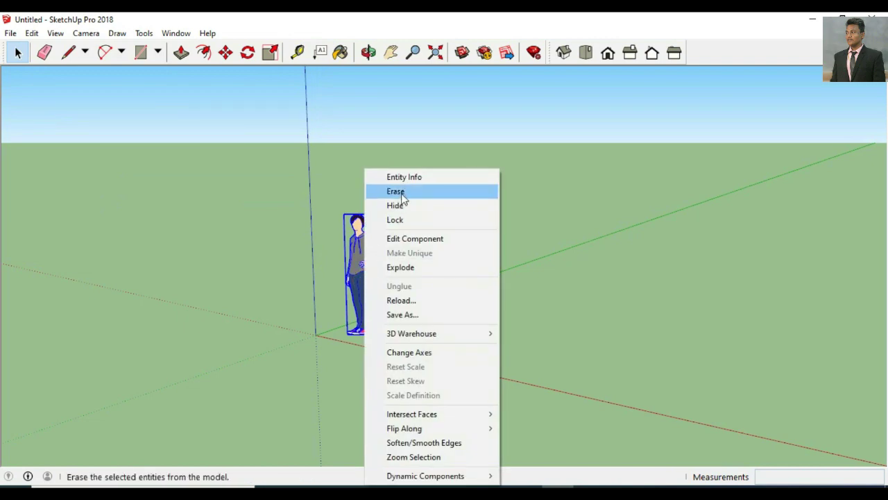
left_click(398, 191)
middle_click_drag(403, 197, 462, 296)
Step: Draw a 3.3 m by 0.3 m wall strip from the origin along the red axis
key("l")
left_click(391, 346)
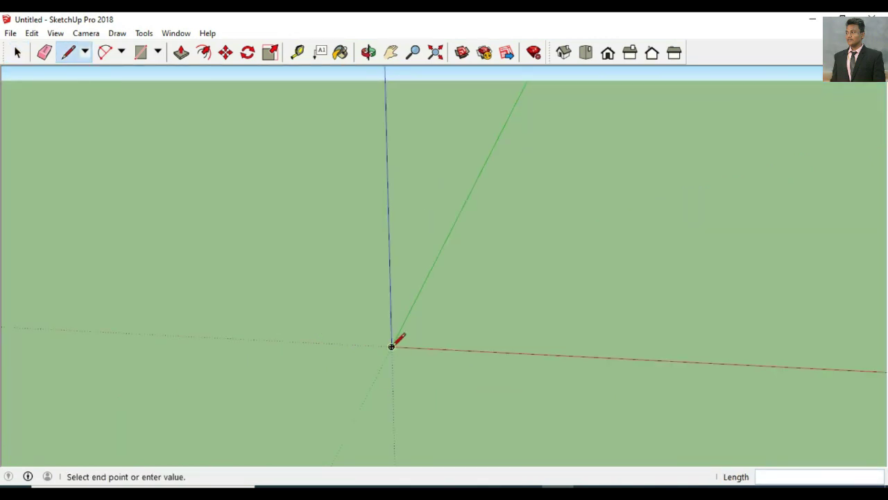
type("3.3")
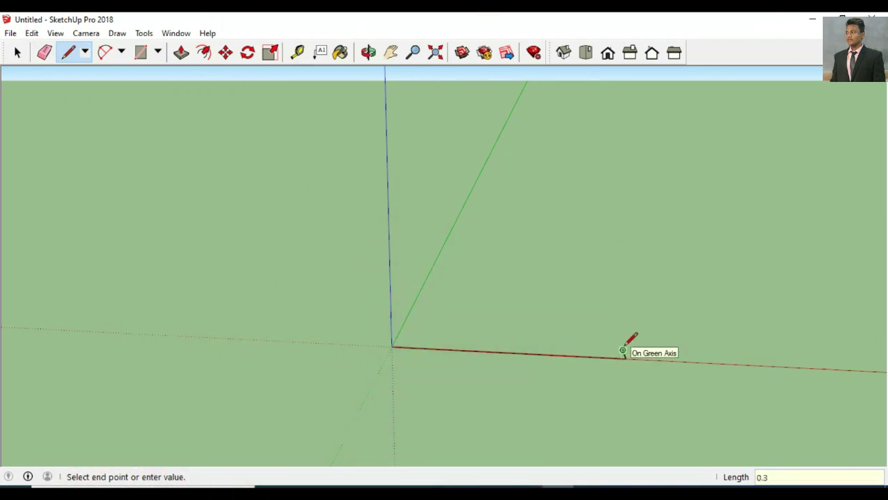
left_click(623, 350)
left_click(395, 339)
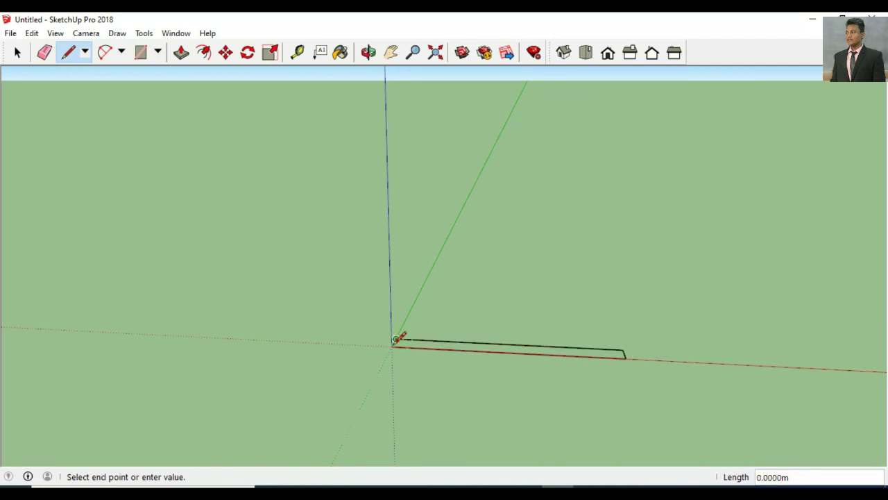
left_click(395, 340)
scroll(630, 355, "up", 2)
left_click(625, 357)
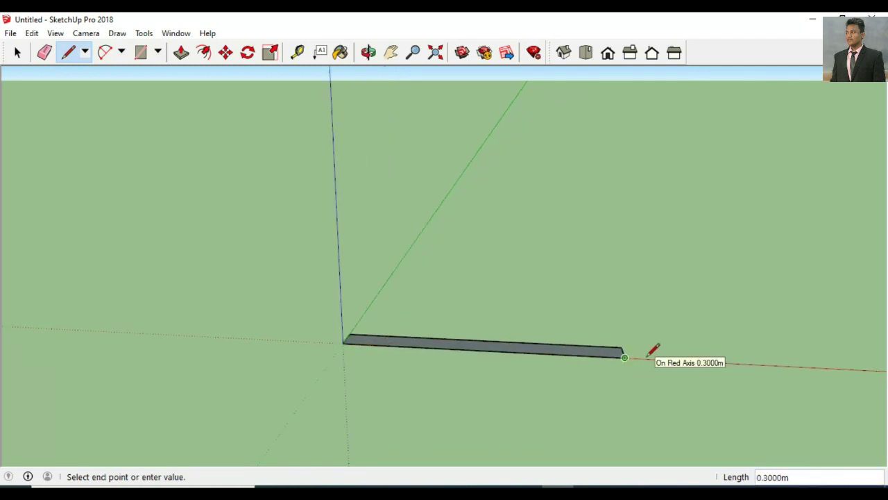
Step: Add a 0.3 m square block at the strip's left end
left_click(369, 53)
mouse_move(364, 208)
left_mouse_down()
mouse_move(359, 385)
mouse_move(375, 428)
mouse_move(368, 409)
left_mouse_up()
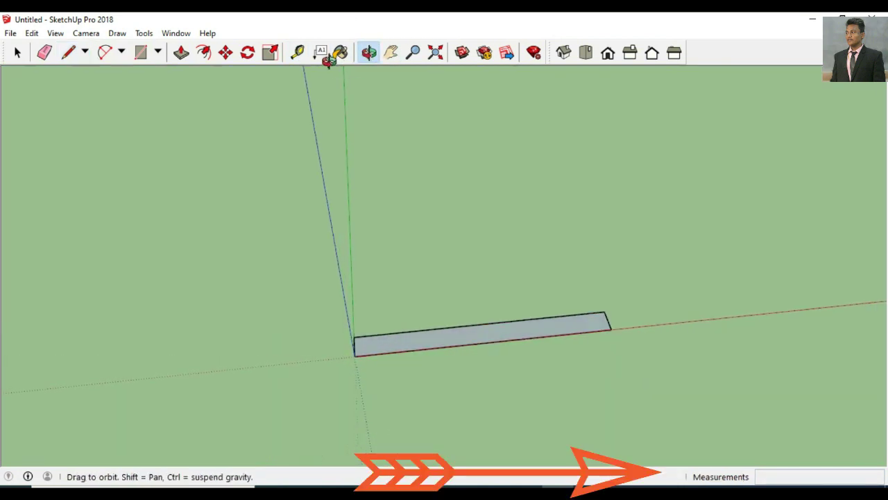
left_click(68, 52)
left_click(354, 356)
type("0.3")
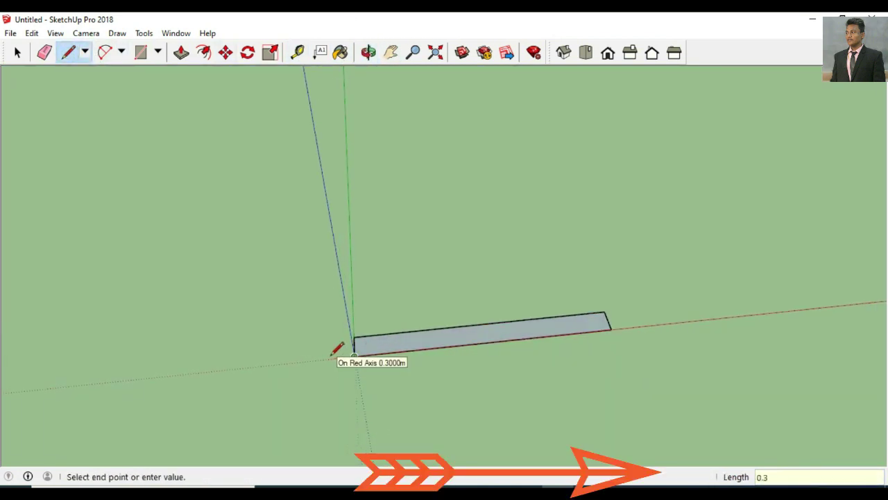
key("Return")
left_click(331, 339)
left_click(354, 336)
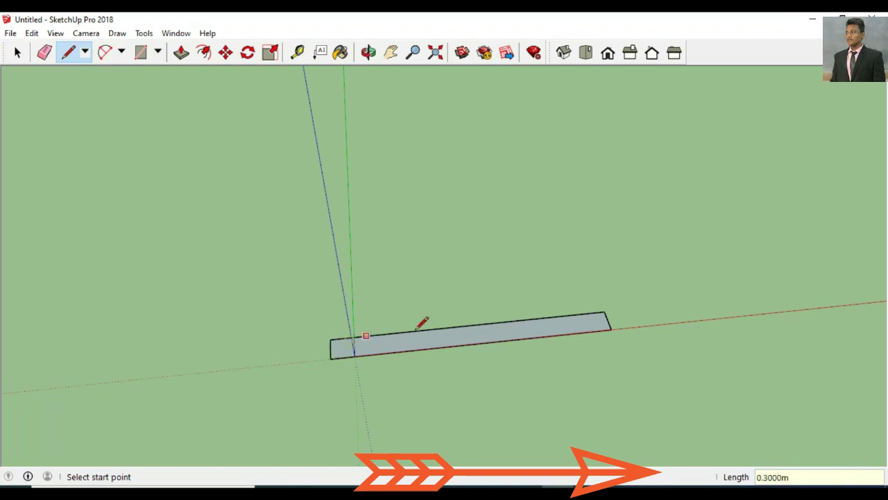
Step: Add a matching 0.3 m square block at the strip's right end
left_click(604, 311)
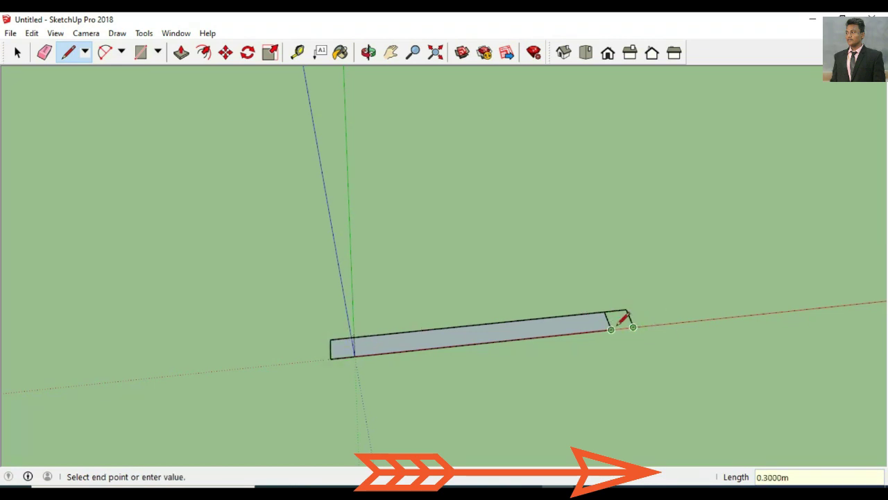
left_click(633, 326)
left_click(391, 52)
left_click_drag(311, 181, 414, 222)
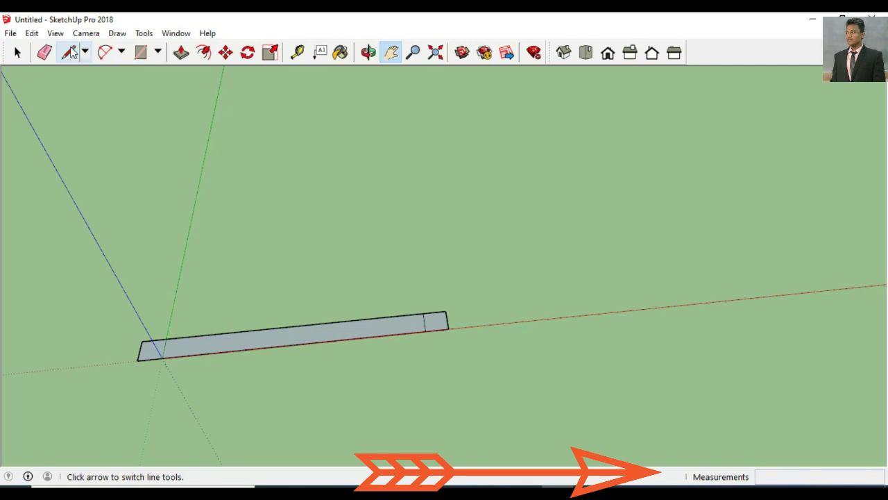
Step: Draw the 4 m by 0.3 m left side wall along the green axis
left_click(69, 53)
middle_click_drag(97, 229, 113, 341)
left_click(151, 408)
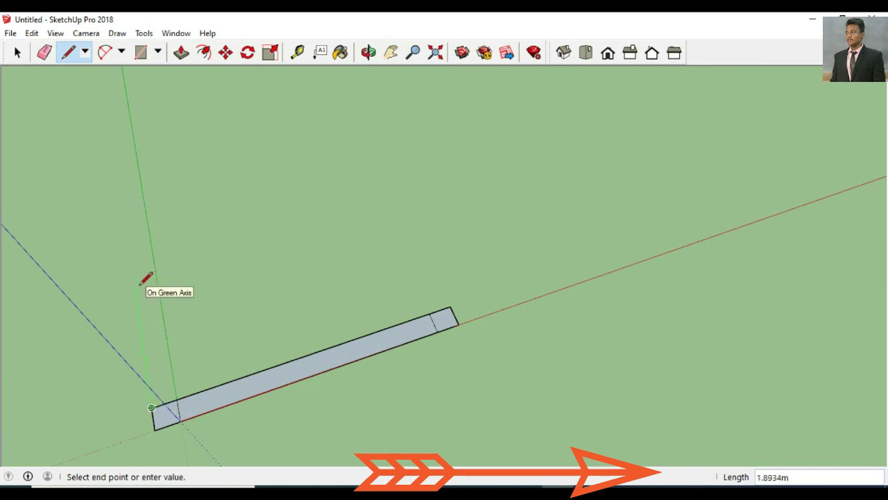
type("4")
key("Return")
left_click(139, 177)
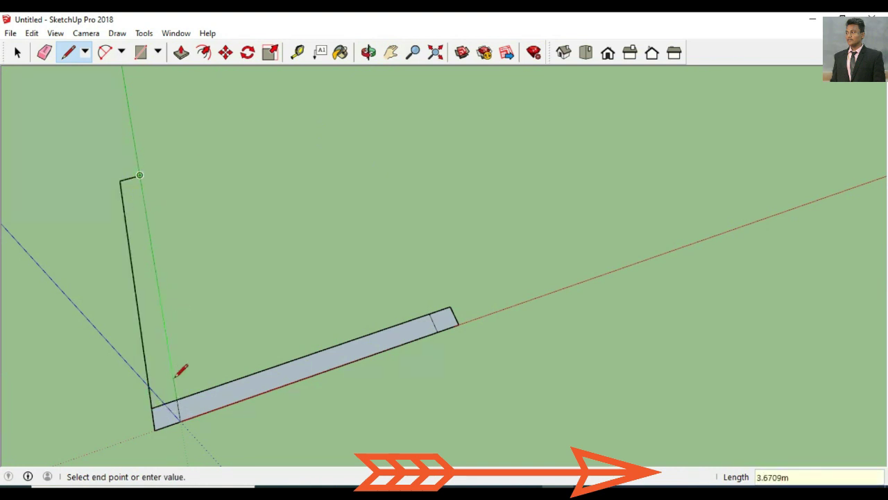
left_click(177, 399)
Step: Draw the 4 m right side wall and join both walls' tops with an edge
left_click(429, 313)
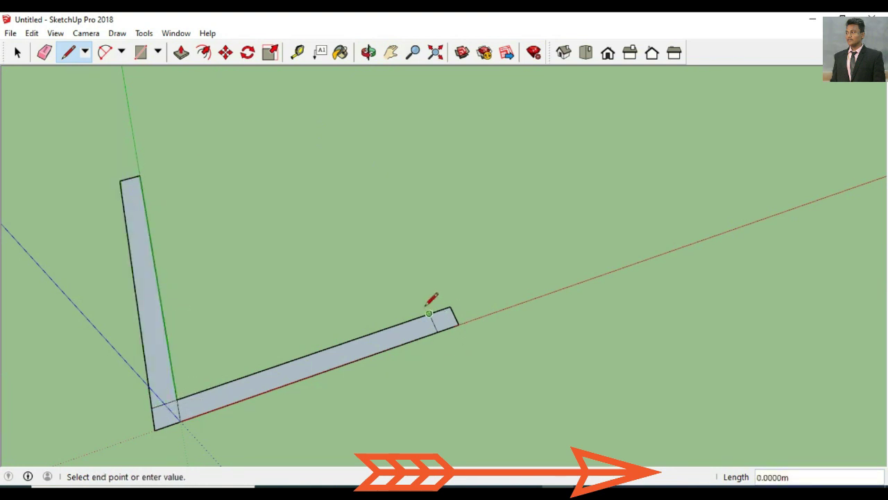
left_click(345, 121)
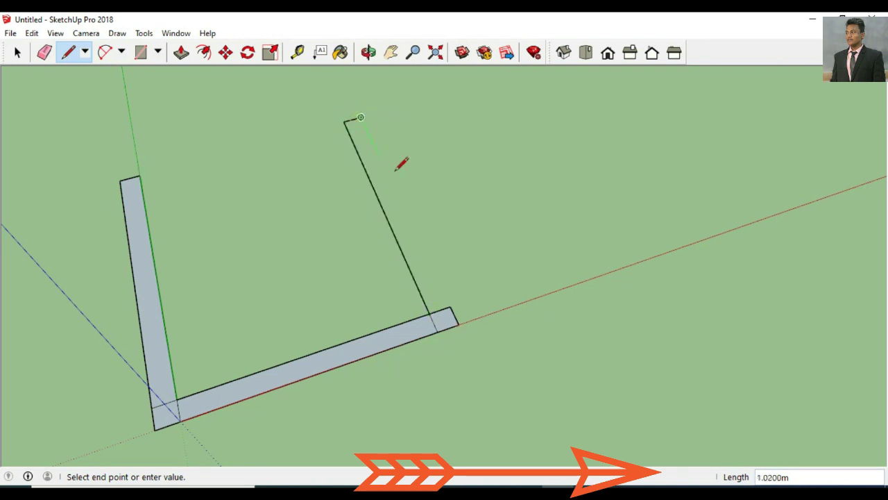
left_click(450, 306)
left_click(139, 175)
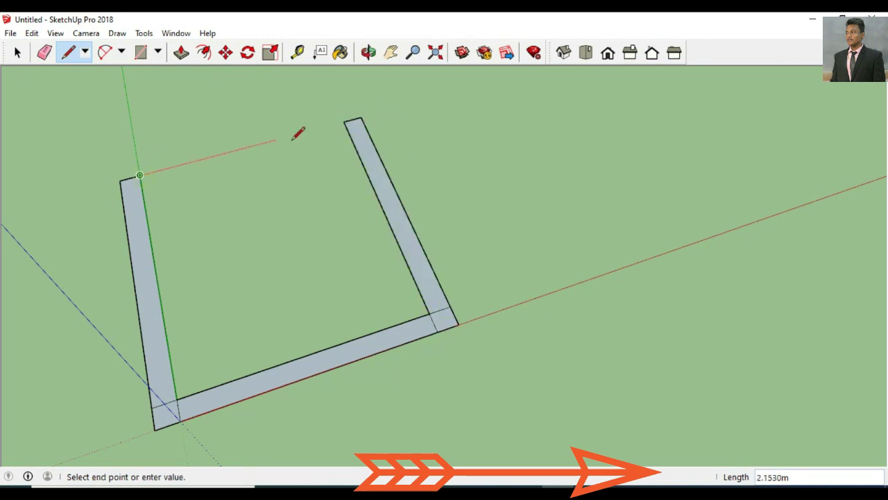
left_click(346, 122)
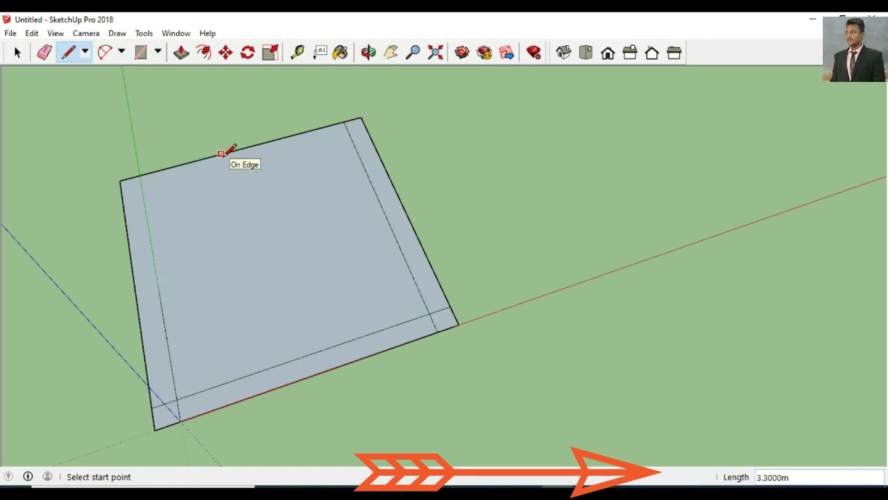
Step: Add a 0.3 m top wall strip across the square outline
left_click(119, 181)
type("0.3")
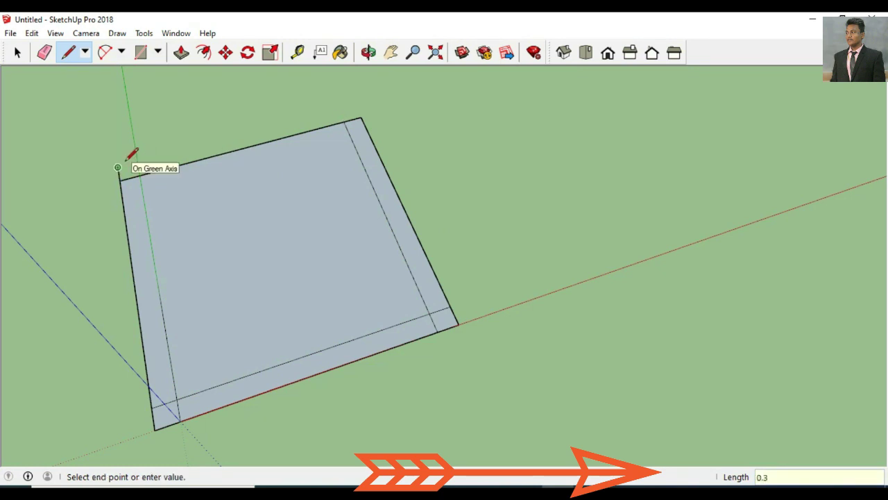
key("Return")
left_click(358, 108)
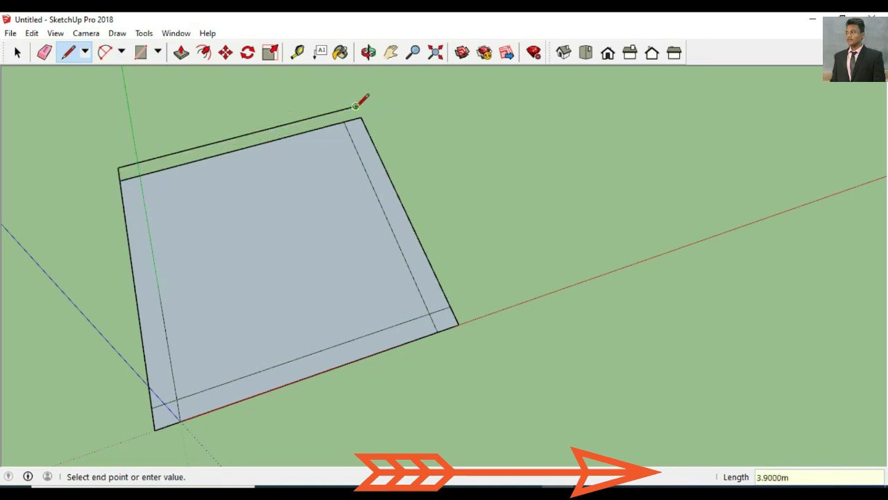
Step: Place a Tape Measure guide 2.3 m from the front wall
left_click(368, 52)
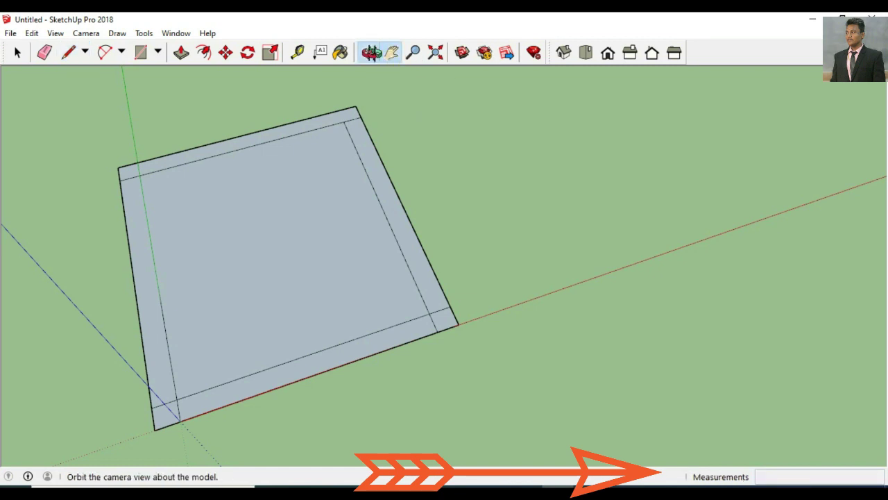
left_click_drag(509, 141, 453, 172)
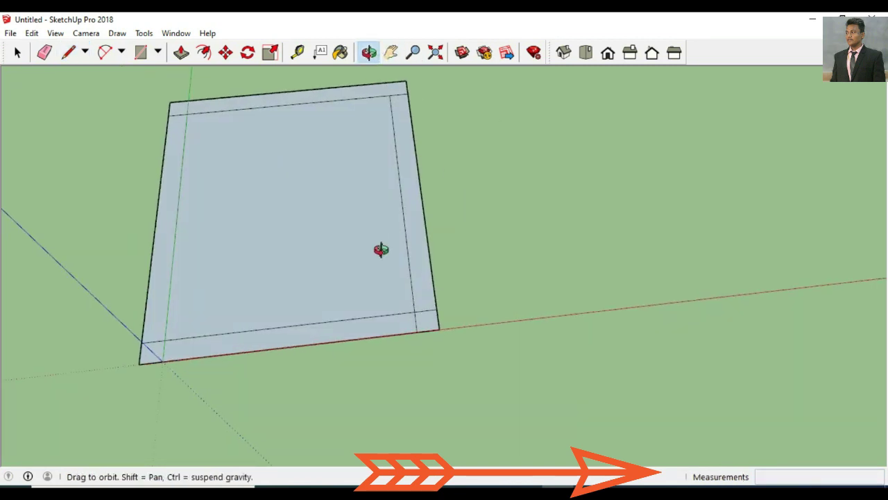
left_click(297, 52)
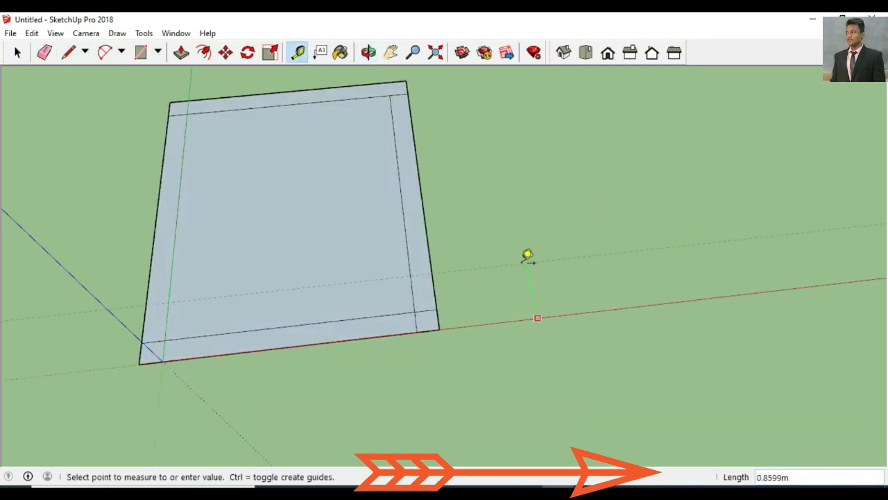
type(".3")
key("Return")
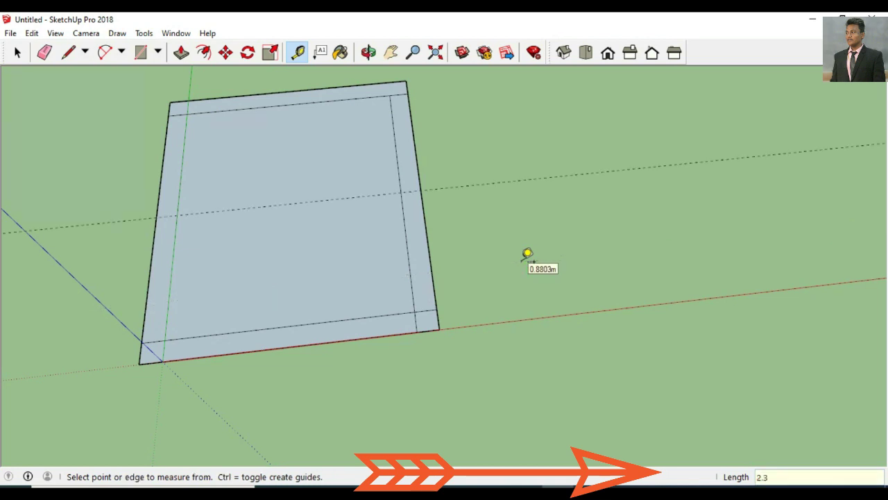
Step: Draw a 2.6 m by 0.3 m wall strip out from the right wall at the guide
left_click(68, 52)
left_click(421, 189)
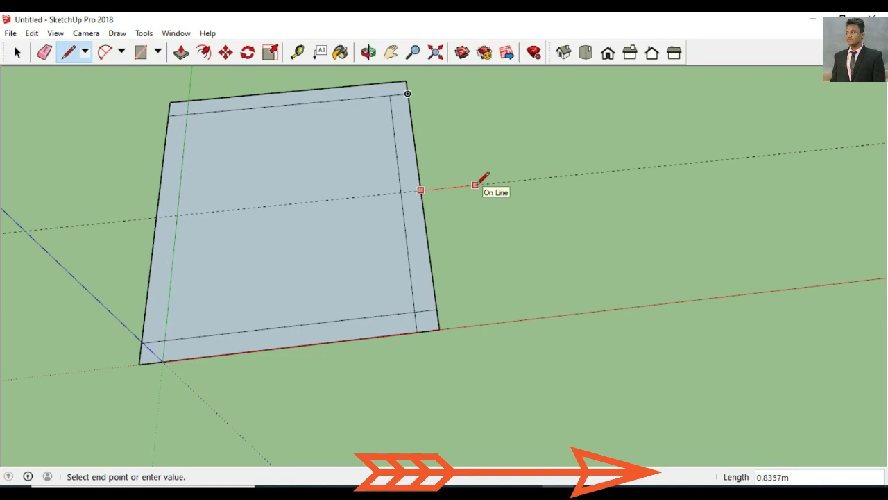
key("Return")
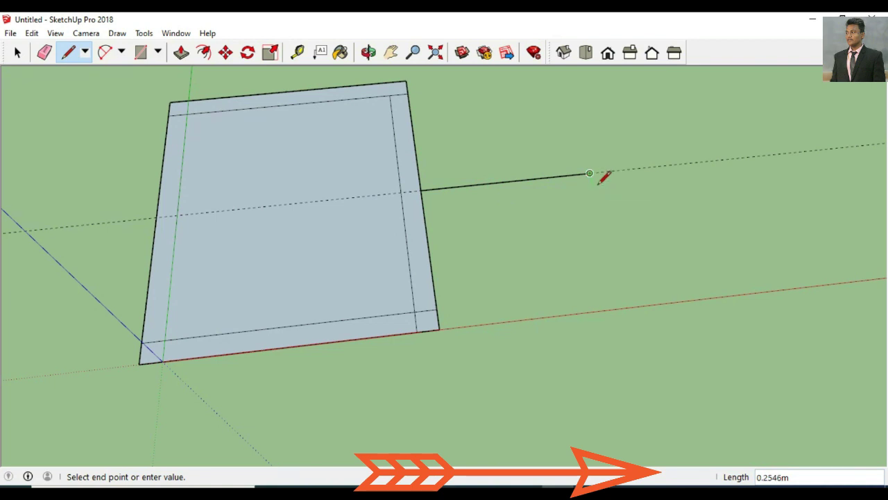
key("Return")
left_click(423, 206)
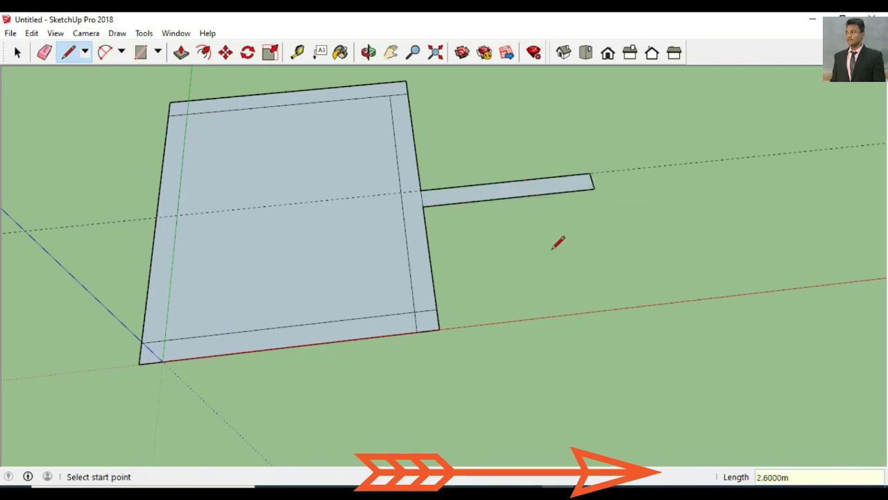
Step: Close a 0.3 m square block at the outer end of the new strip
left_click(391, 53)
mouse_move(445, 105)
left_mouse_down()
mouse_move(416, 192)
mouse_move(359, 198)
left_mouse_up()
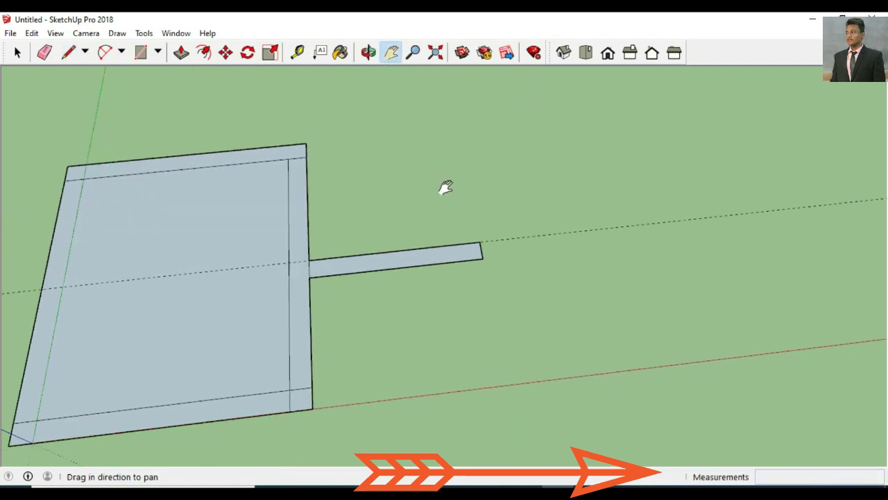
left_click_drag(446, 187, 402, 188)
left_click(68, 52)
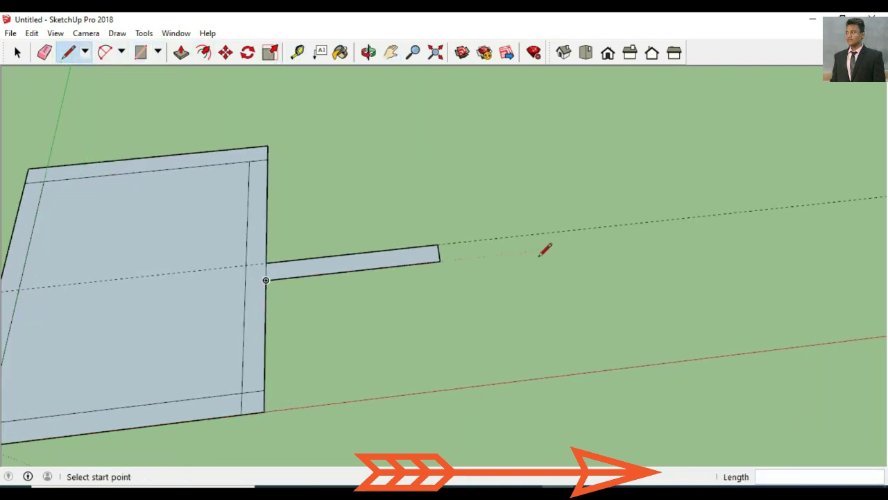
left_click(440, 261)
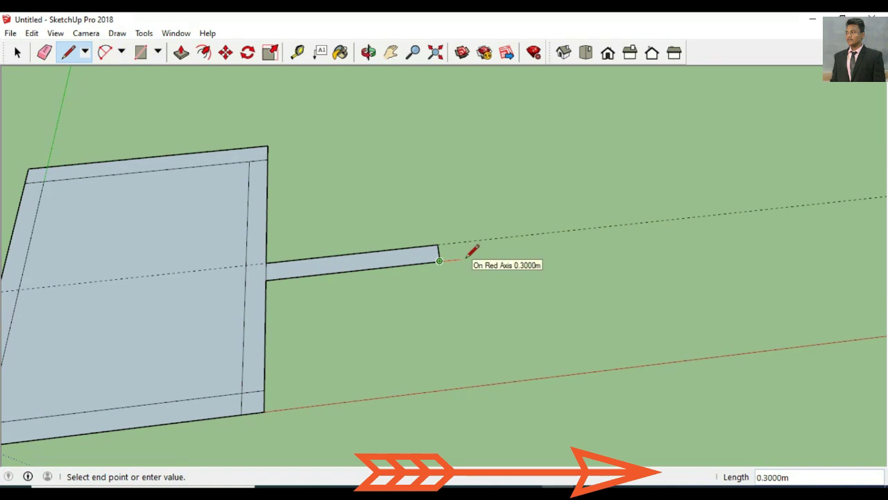
type("0.3")
key("Return")
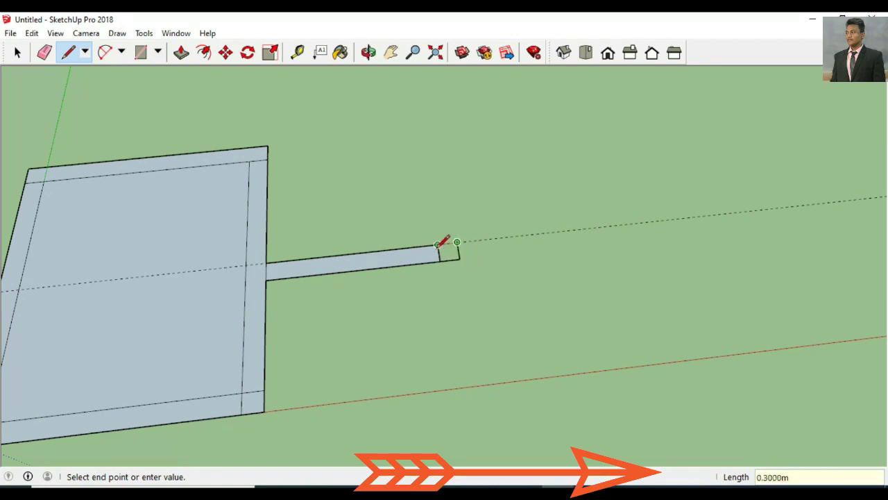
left_click(438, 245)
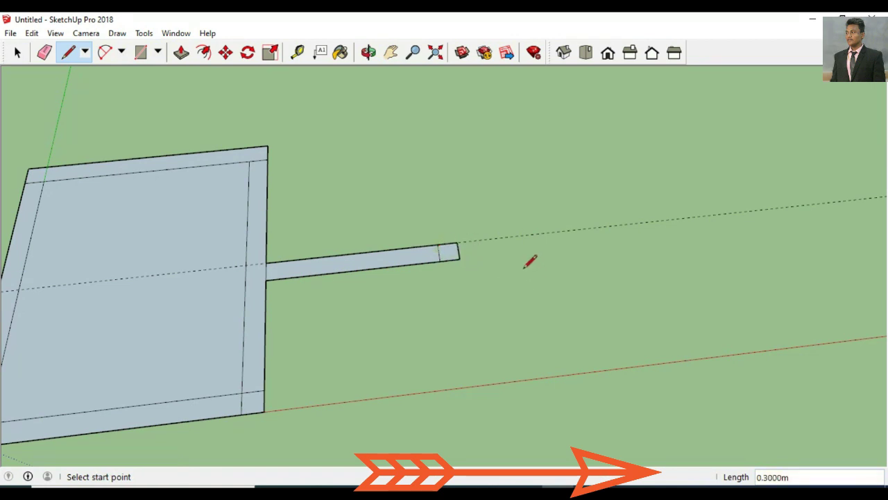
Step: Extend the strip a further 3.3 m along red and close it into a face
left_click(457, 242)
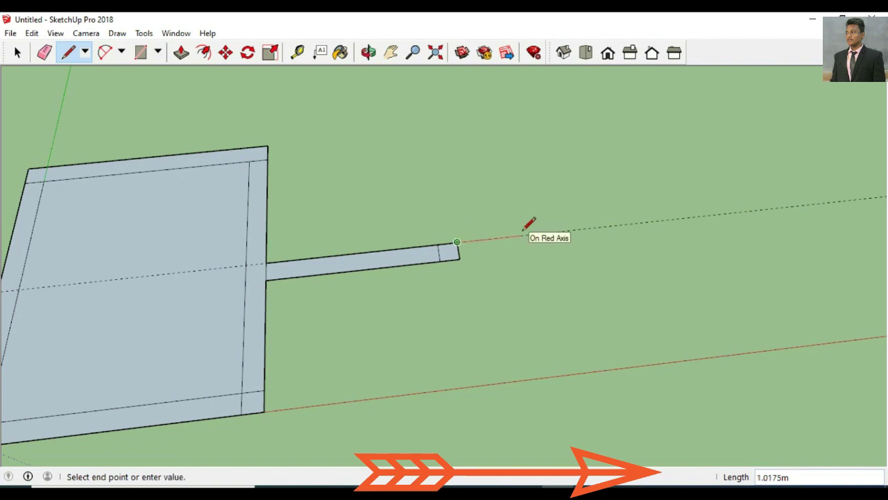
type("3")
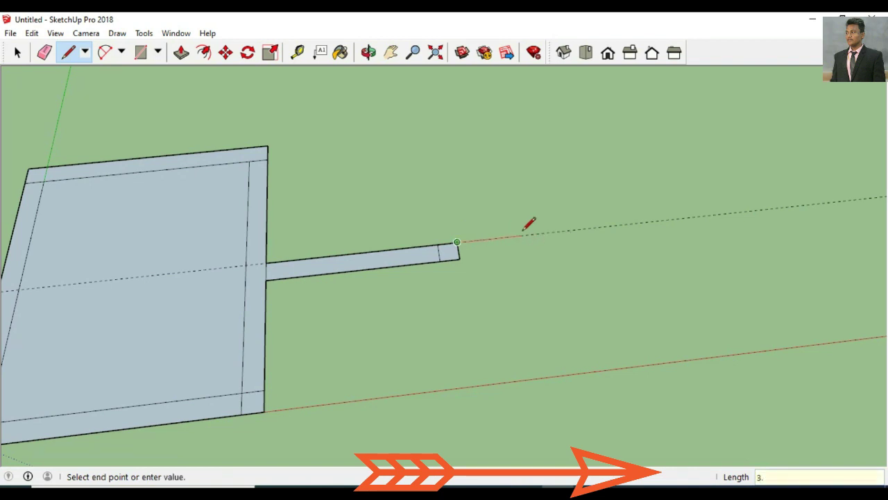
type(".3")
key("Return")
left_click(671, 237)
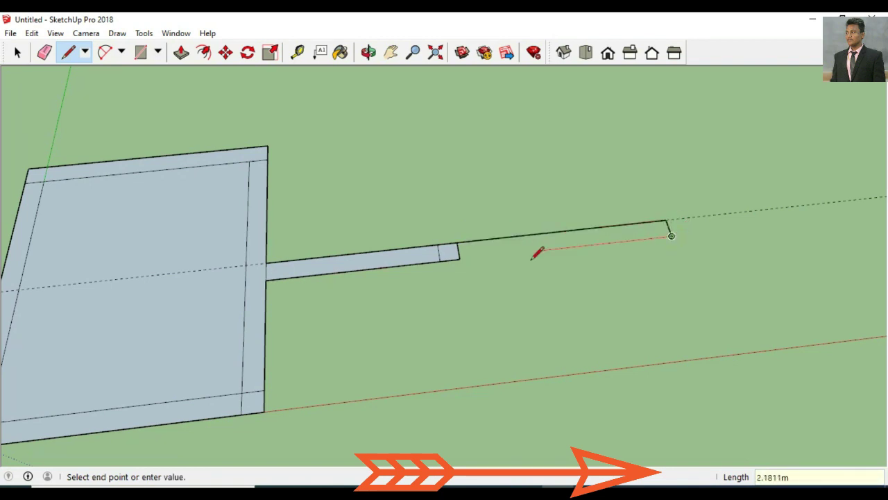
left_click(460, 258)
left_click(368, 52)
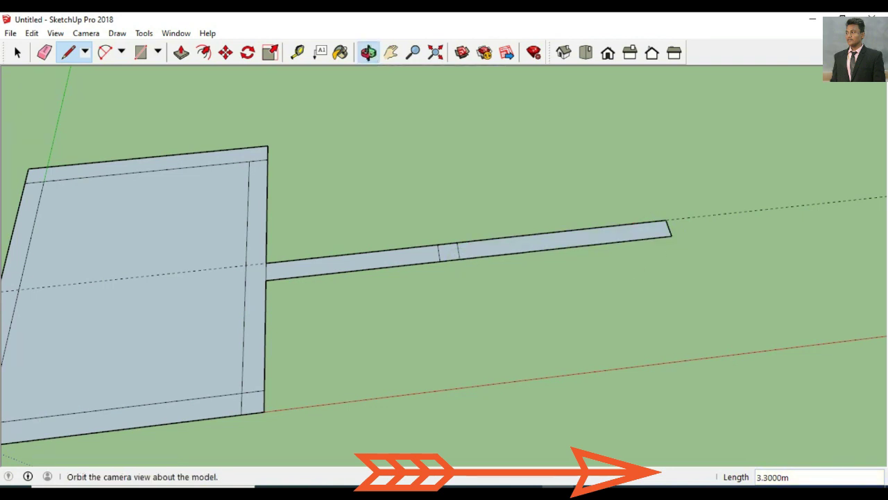
mouse_move(410, 83)
left_mouse_down()
mouse_move(426, 91)
mouse_move(478, 179)
left_mouse_up()
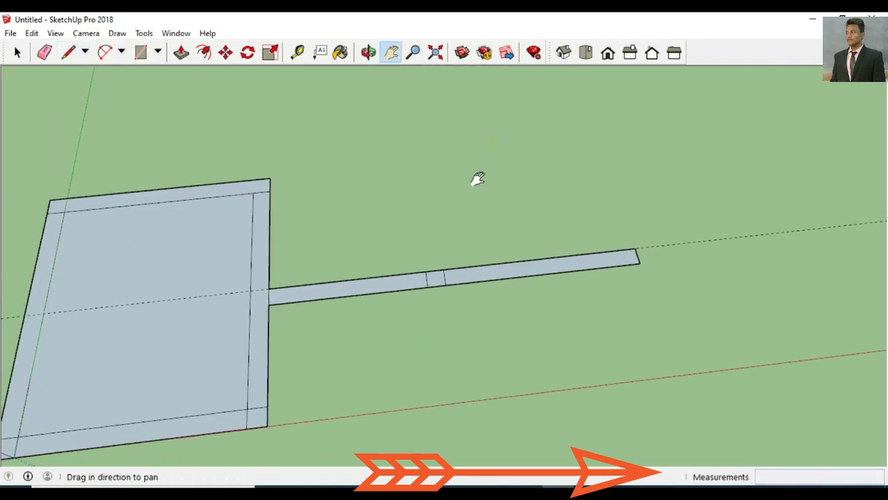
left_click(68, 52)
Step: Close off the long strip's far end with a 0.3 m edge
left_click(639, 263)
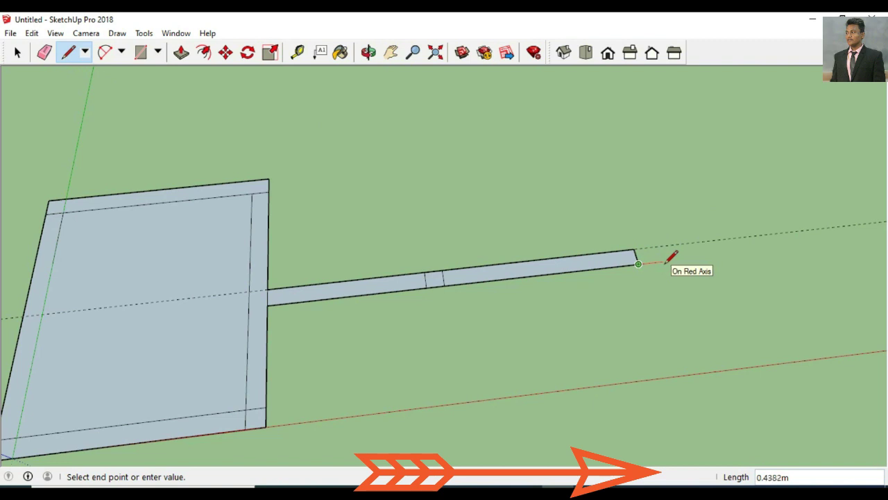
key("Return")
left_click(634, 248)
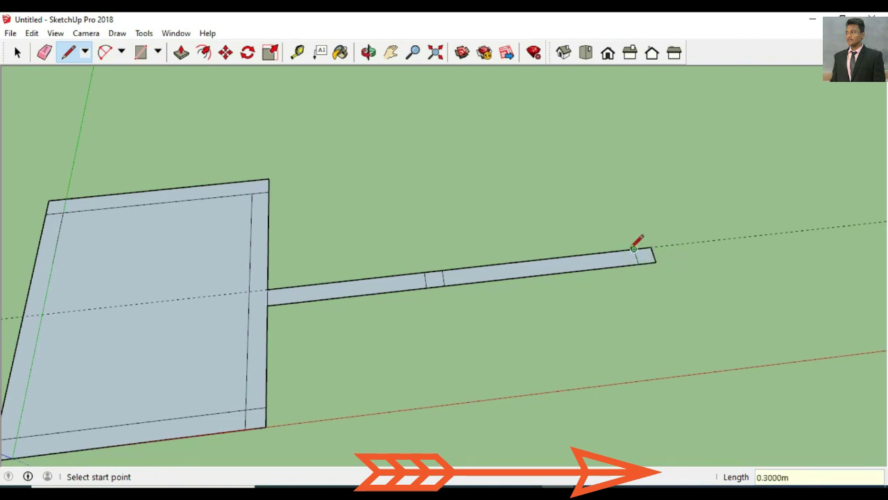
Step: Draw the 4.5 m side wall strip along the green axis from that end
left_click(633, 248)
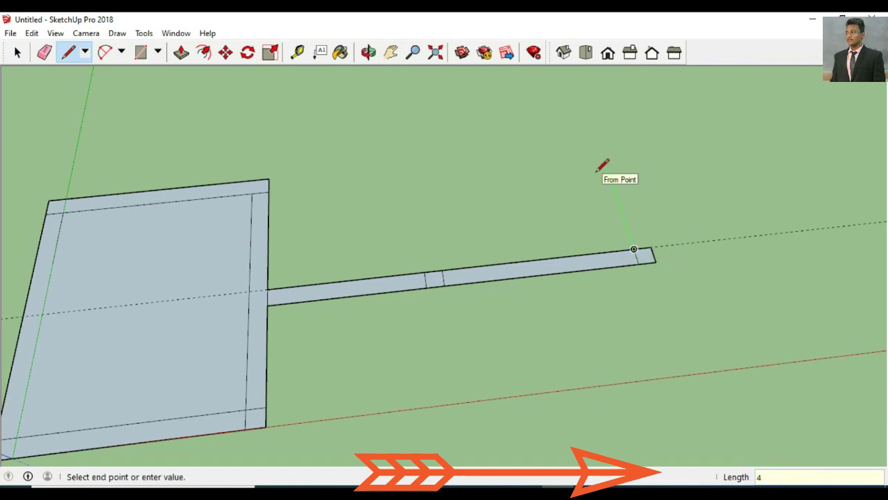
scroll(601, 169, "down", 2)
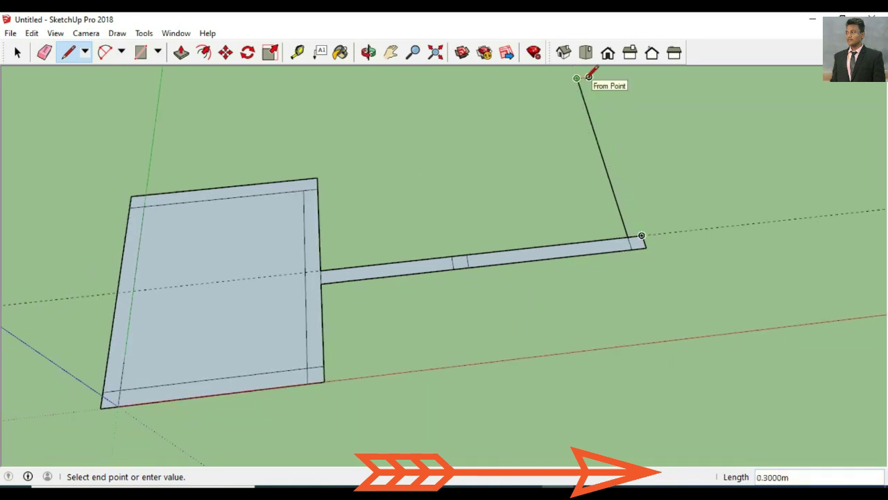
left_click(589, 77)
left_click(640, 238)
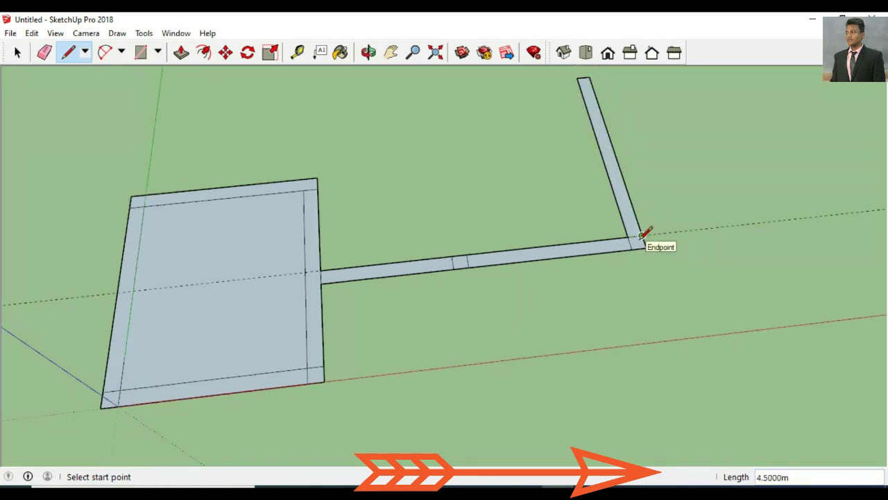
Step: Cap the side wall's top end with a 0.3 m edge
left_click(390, 52)
left_click_drag(428, 181, 406, 257)
key("l")
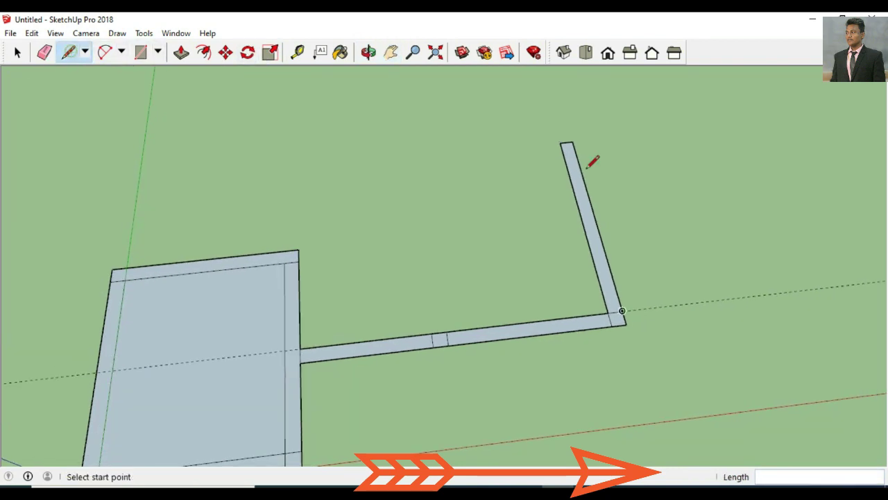
left_click(571, 142)
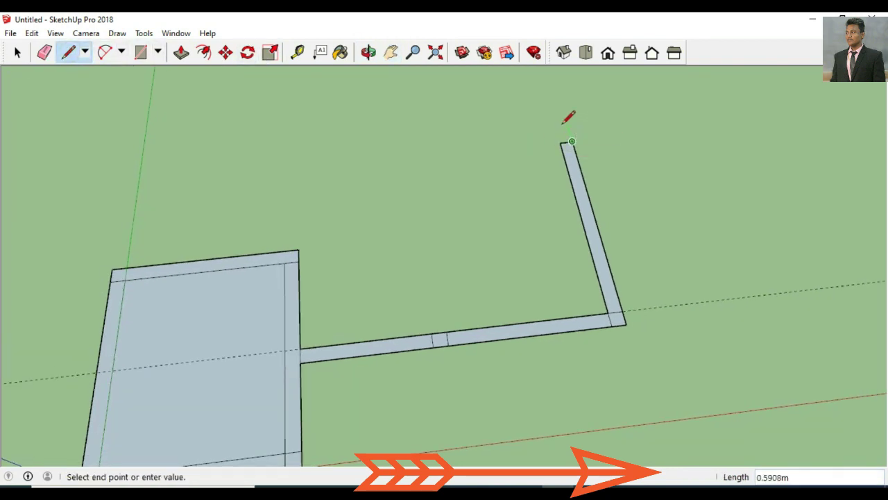
key("Return")
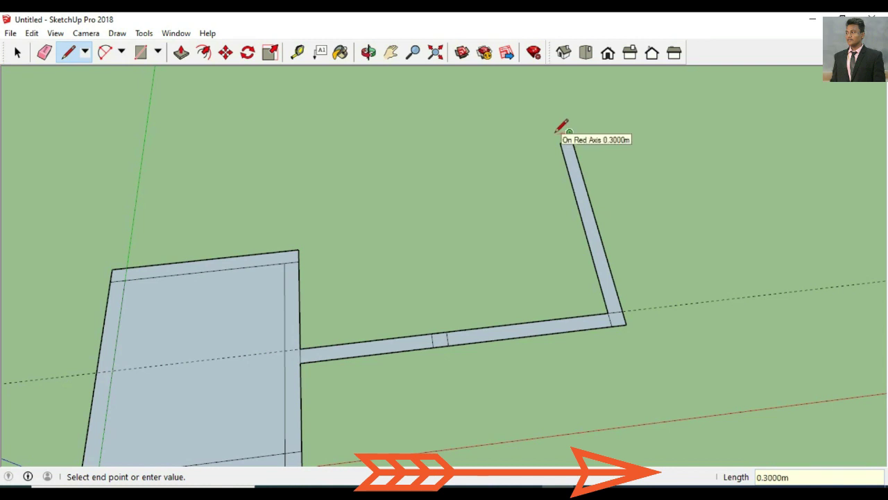
left_click(561, 142)
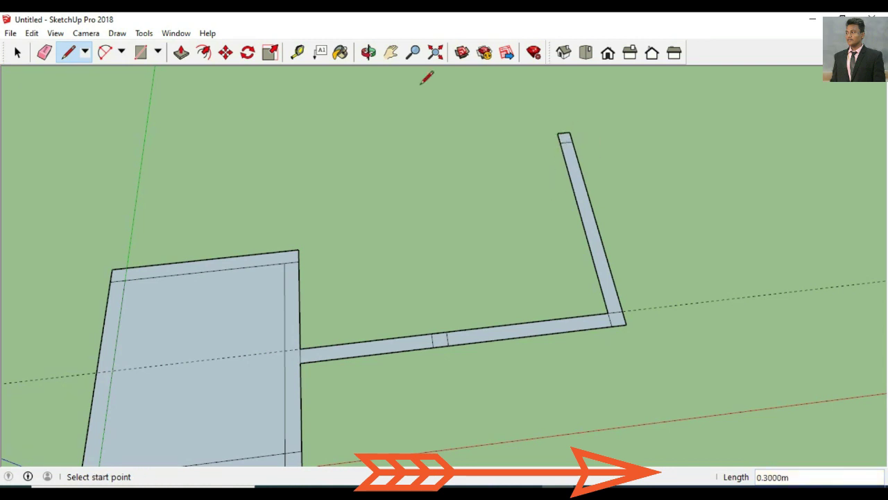
key("o")
left_click_drag(420, 145, 411, 209)
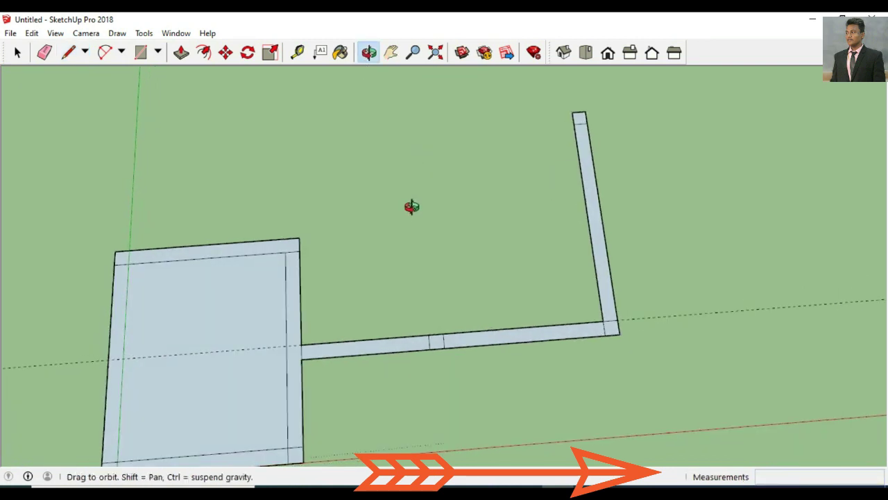
Step: Draw inner and outer edges from the long wall up to the side wall's top, closing the room faces
left_click(68, 52)
left_click(443, 333)
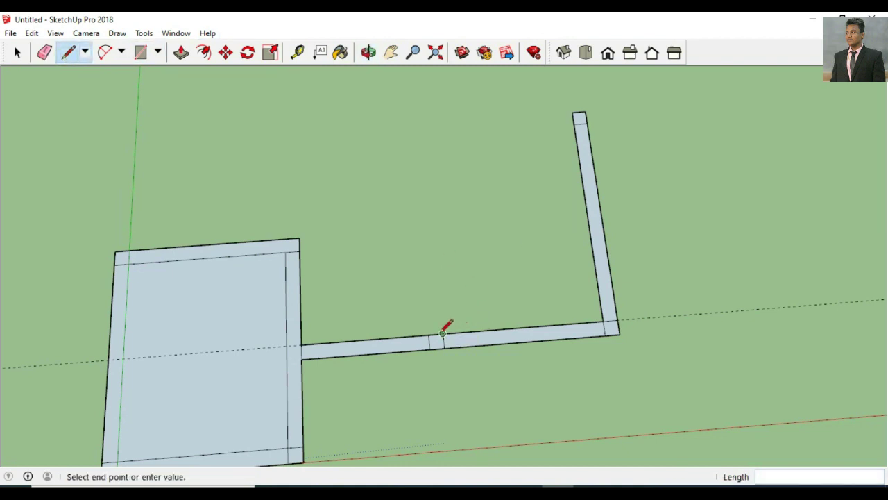
left_click(427, 135)
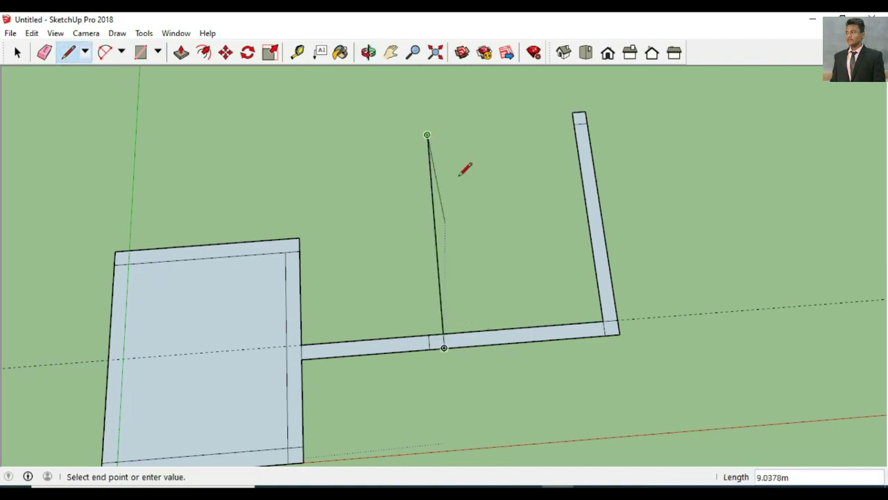
left_click(582, 120)
left_click(429, 336)
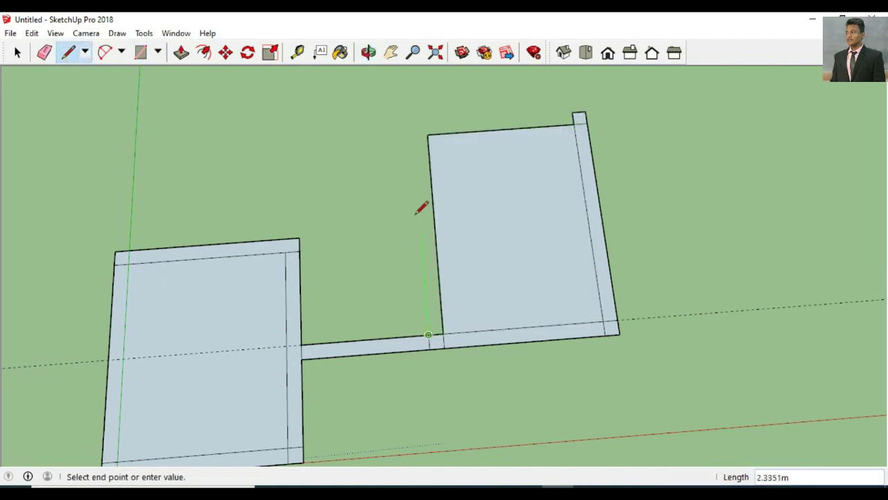
left_click(414, 125)
left_click(573, 117)
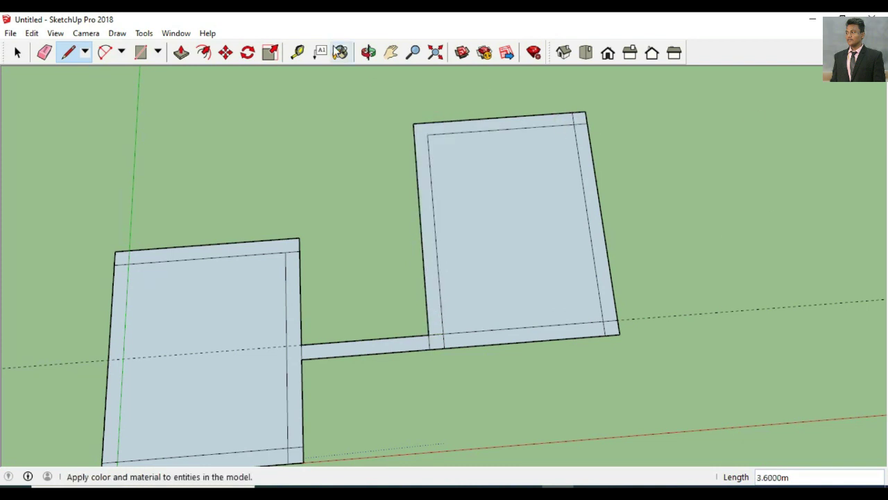
Step: Erase the leftover dashed guide line on the left
left_click(391, 52)
left_click_drag(368, 133, 438, 99)
left_click(45, 52)
left_click_drag(153, 301, 149, 346)
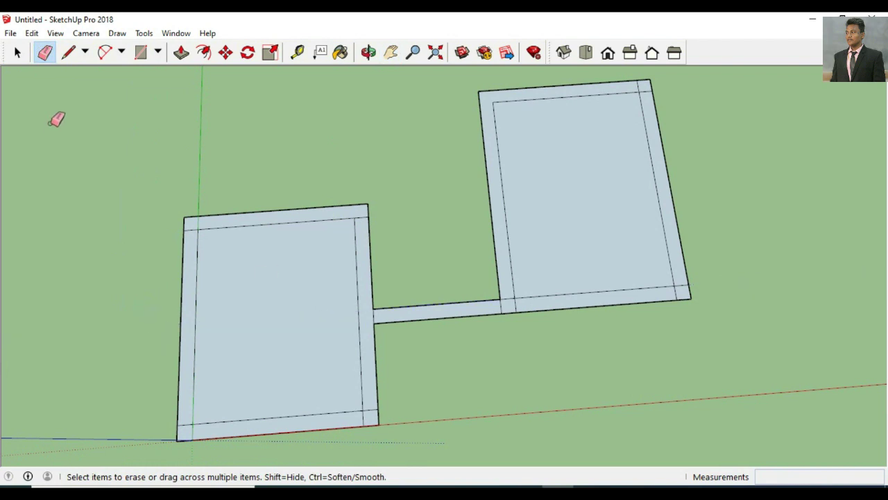
Step: Draw a 2 m by 0.3 m wall stub from the room's top-left corner, then undo its last edge
left_click(68, 52)
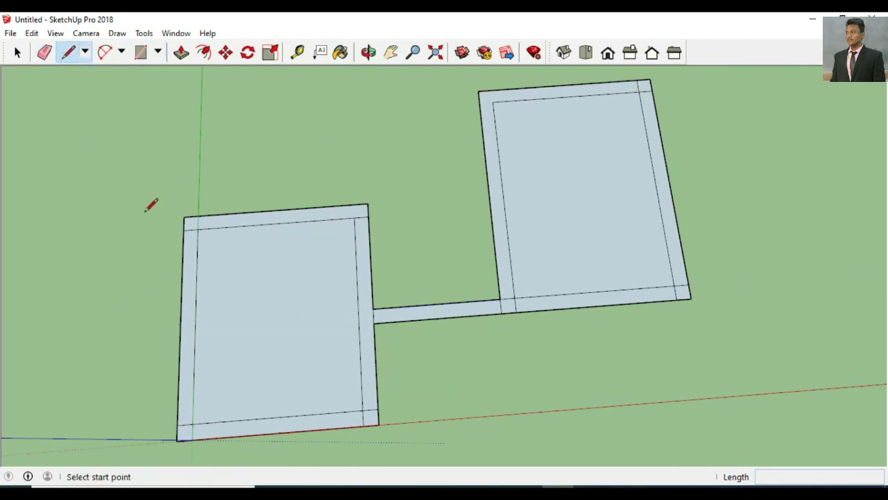
left_click(184, 216)
key("t")
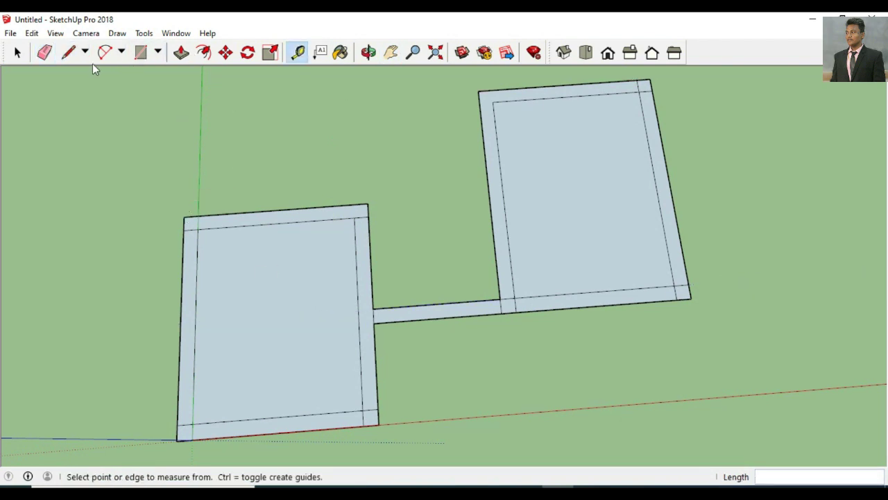
left_click(68, 52)
left_click(184, 217)
type("2")
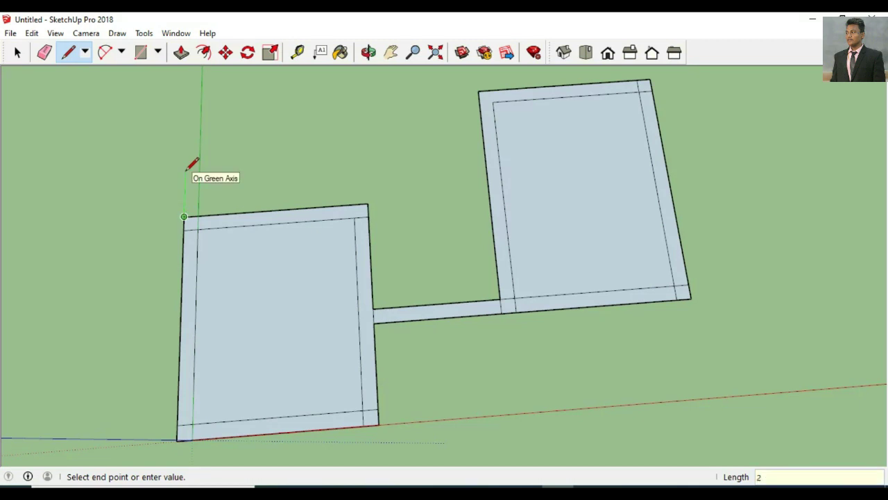
key("Return")
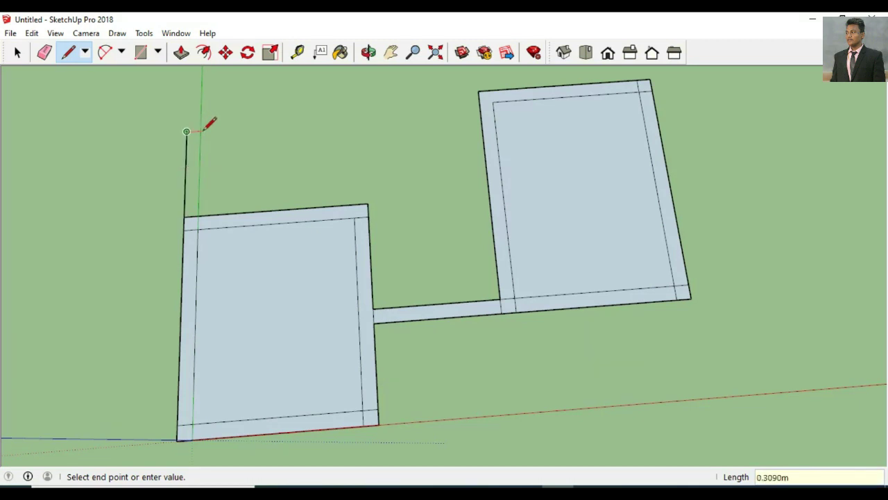
left_click(202, 131)
left_click(201, 215)
left_click(55, 32)
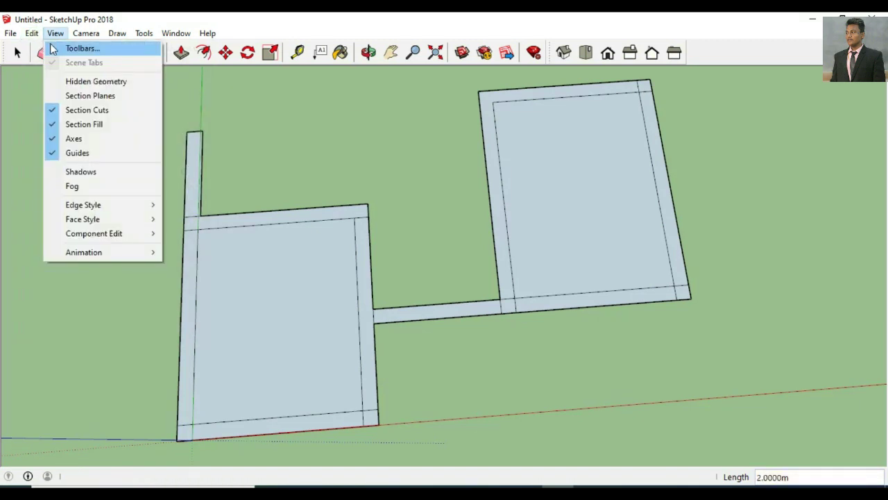
key("Escape")
key("ctrl+z")
Step: Redraw the stub's 0.3 m top edge and close it into a face
left_click(198, 216)
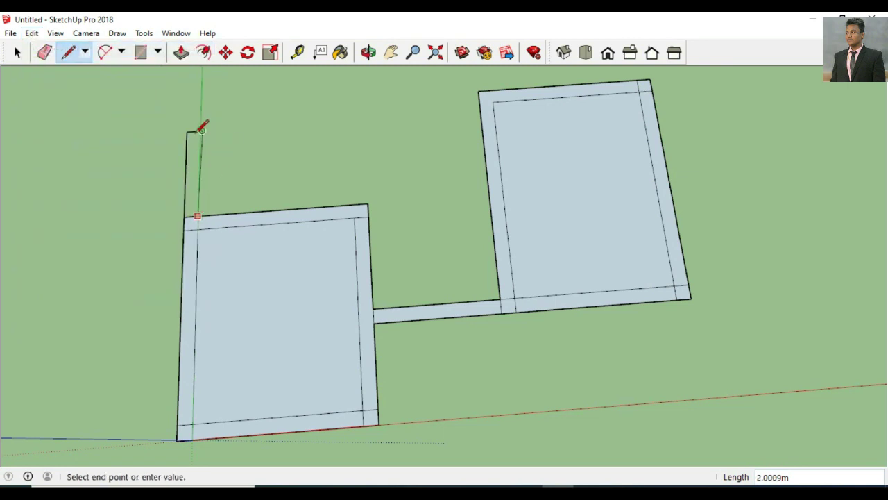
key("Escape")
left_click(200, 212)
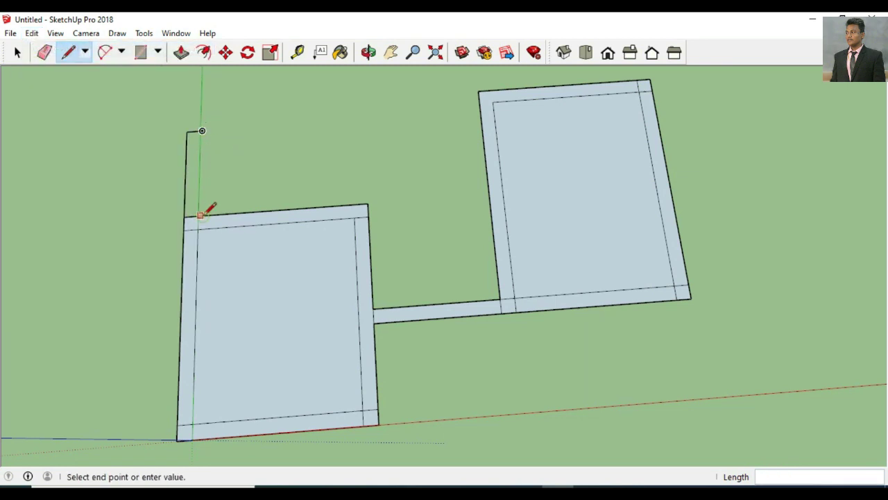
left_click(18, 52)
left_click(31, 33)
left_click(43, 49)
left_click(68, 52)
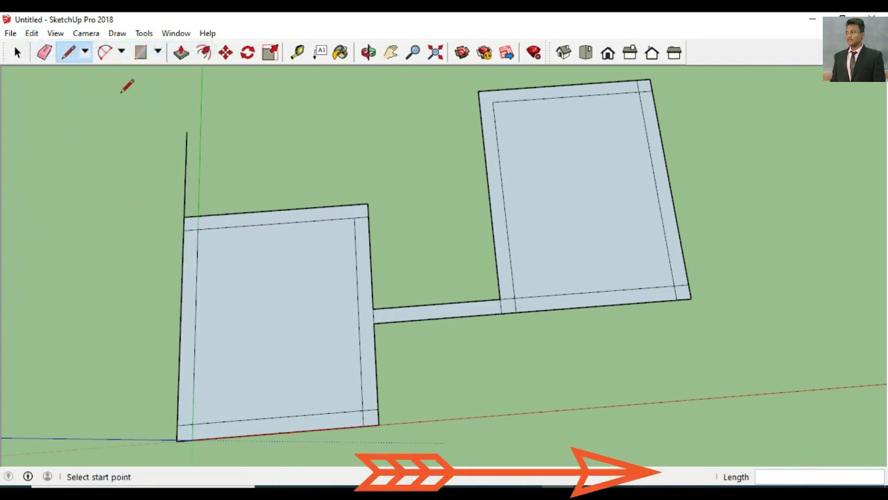
left_click(186, 132)
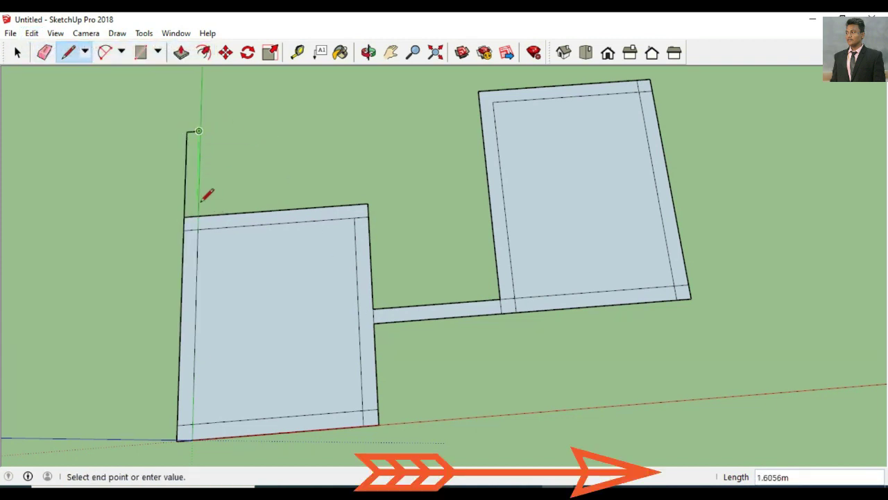
left_click(202, 200)
left_click(368, 52)
mouse_move(232, 198)
left_mouse_down()
mouse_move(225, 210)
mouse_move(188, 159)
left_mouse_up()
Step: Draw a 3.3 m edge from the stub's top corner and close the new section into a face
left_click(68, 52)
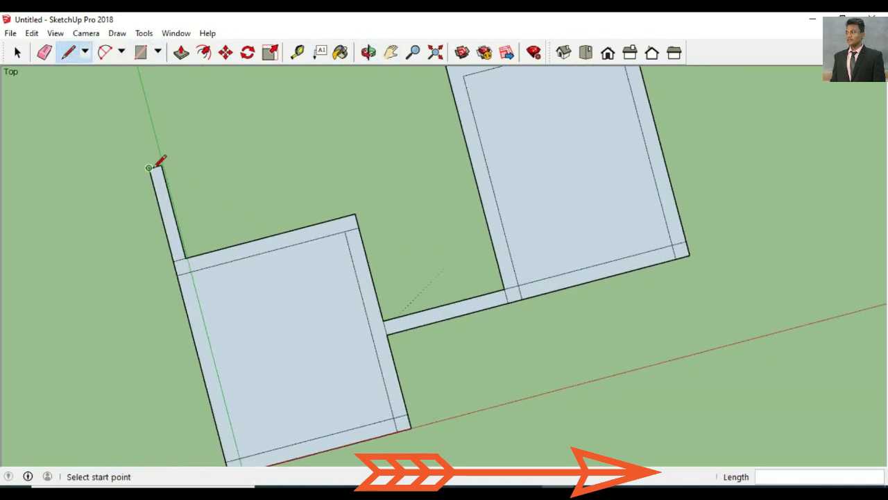
left_click(160, 165)
type("3.3")
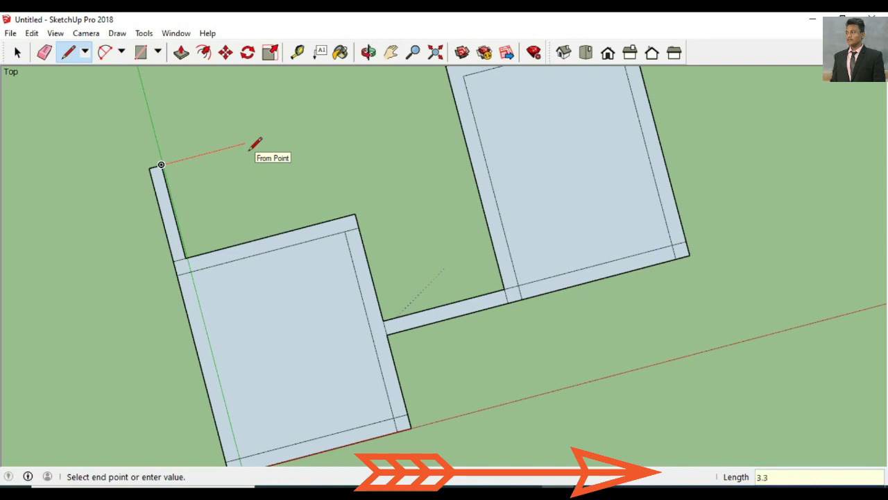
key("Return")
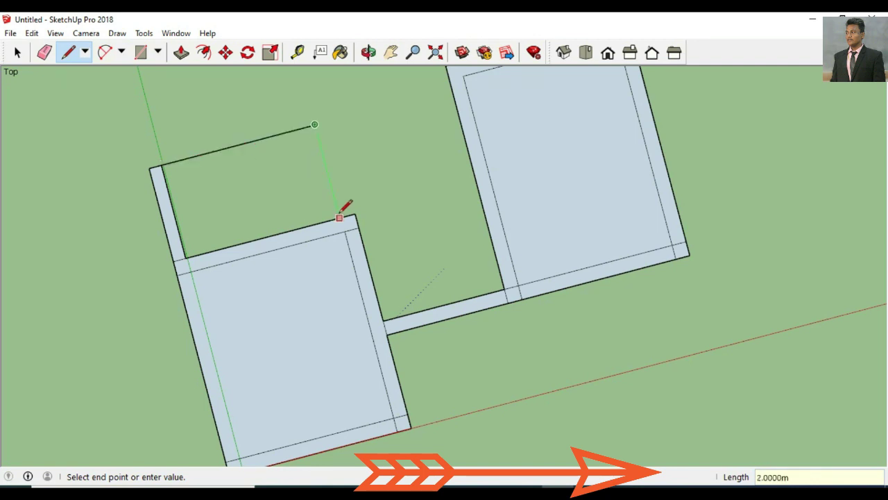
left_click(355, 214)
left_click(355, 215)
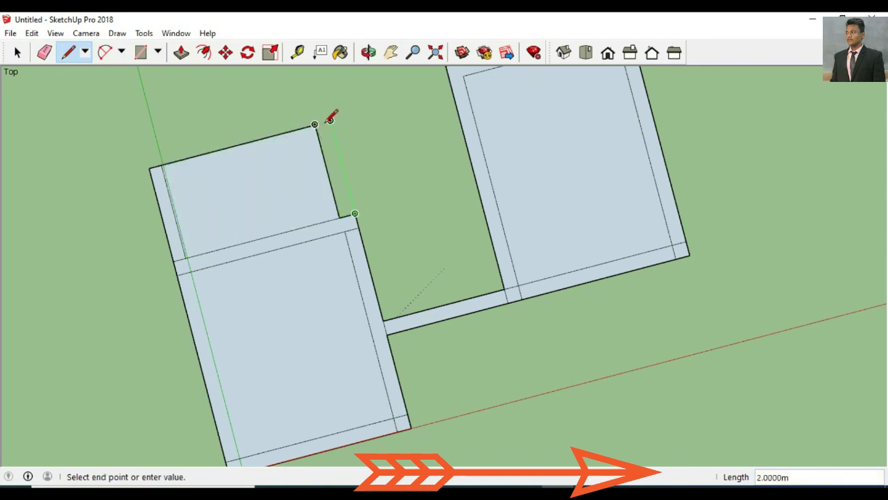
Step: Mark the wall thickness inside the section, undoing and redrawing the edge
left_click(332, 122)
left_click(316, 125)
left_click(331, 122)
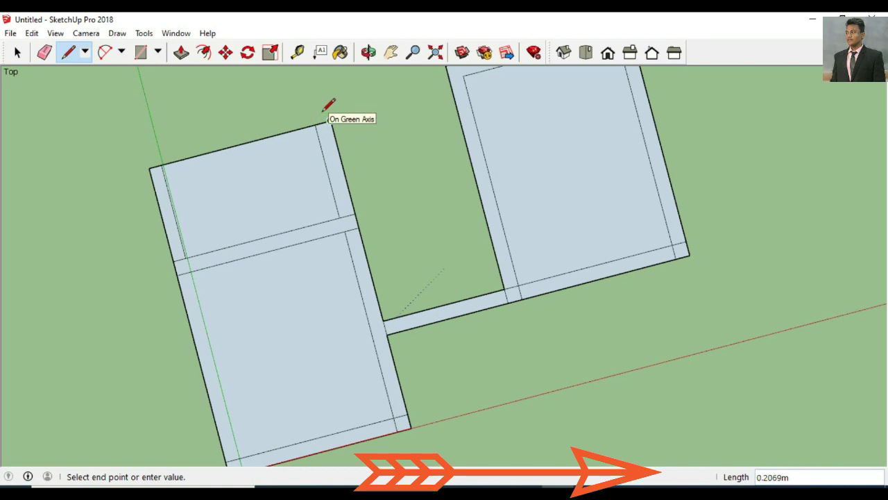
left_click(326, 115)
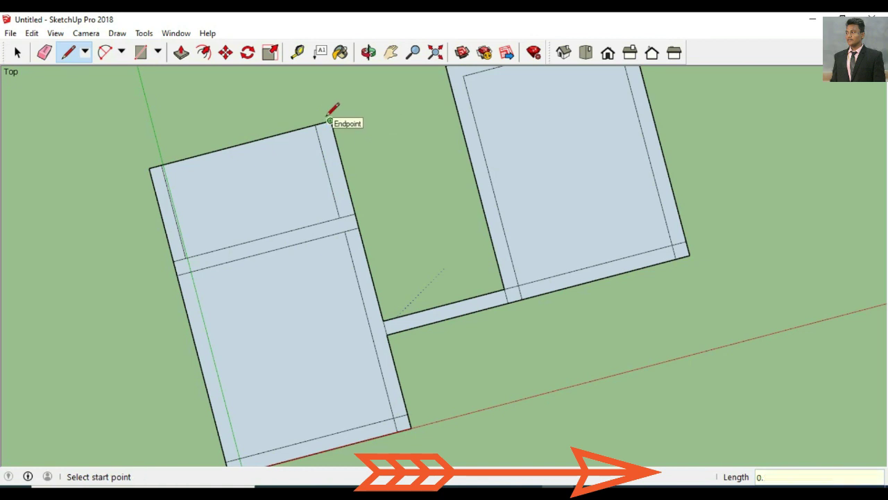
left_click(31, 32)
left_click(55, 56)
left_click(317, 125)
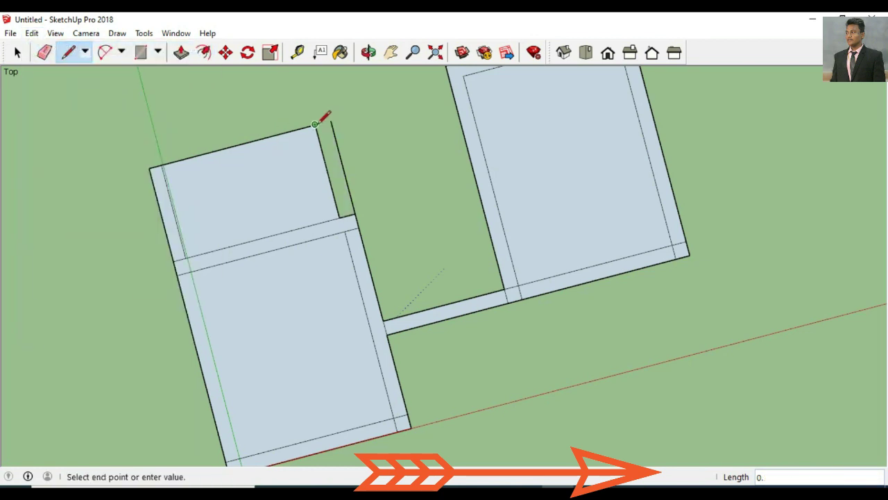
left_click(331, 121)
Step: Draw a 0.3 m upward edge from the top corner, then undo it as a stray edge
left_click(331, 121)
type("3")
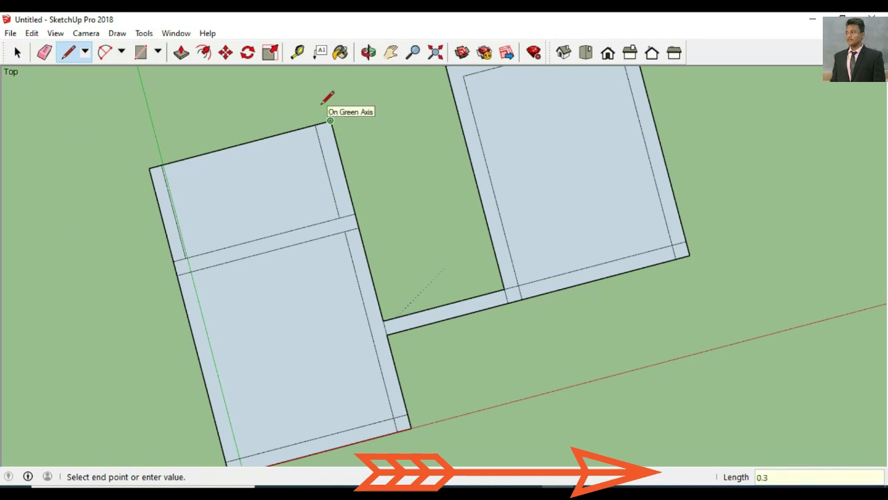
key("Return")
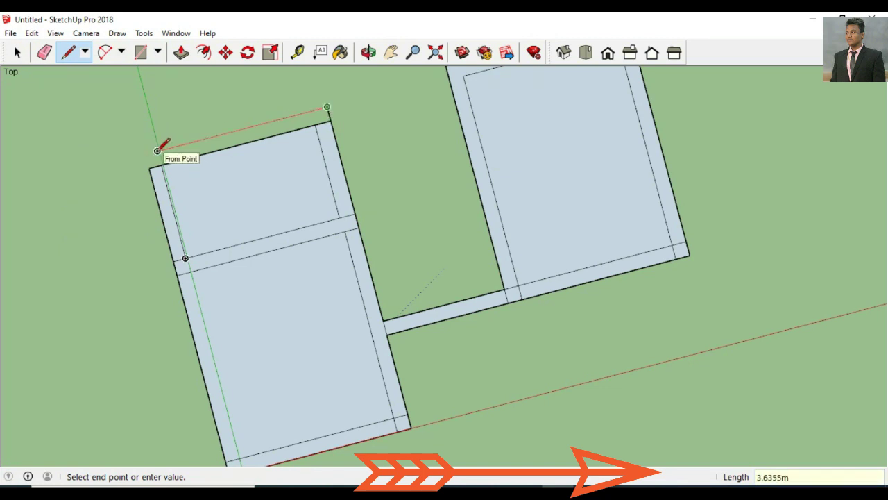
key("Escape")
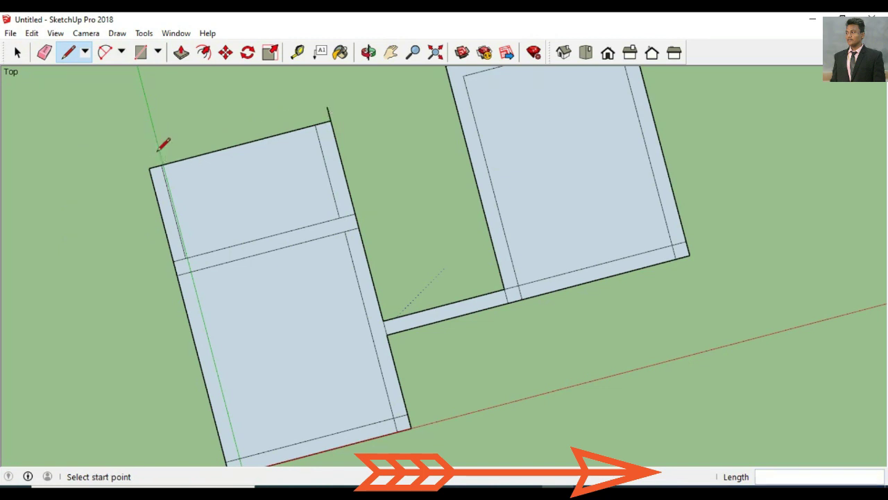
left_click(31, 32)
left_click(55, 56)
left_click(44, 52)
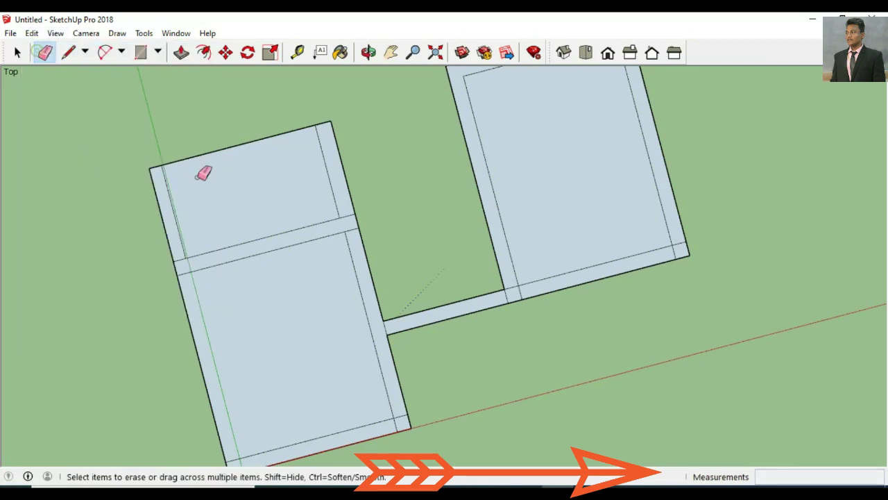
Step: Redraw the left plan's 6.6 m left edge from its bottom-left to top-left corner
left_click(391, 52)
left_click_drag(398, 86, 294, 337)
key("l")
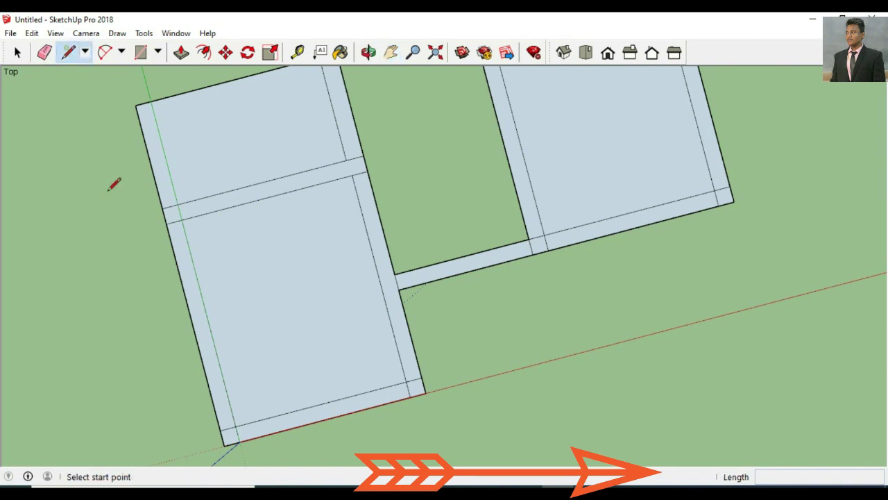
left_click(235, 426)
left_click(152, 101)
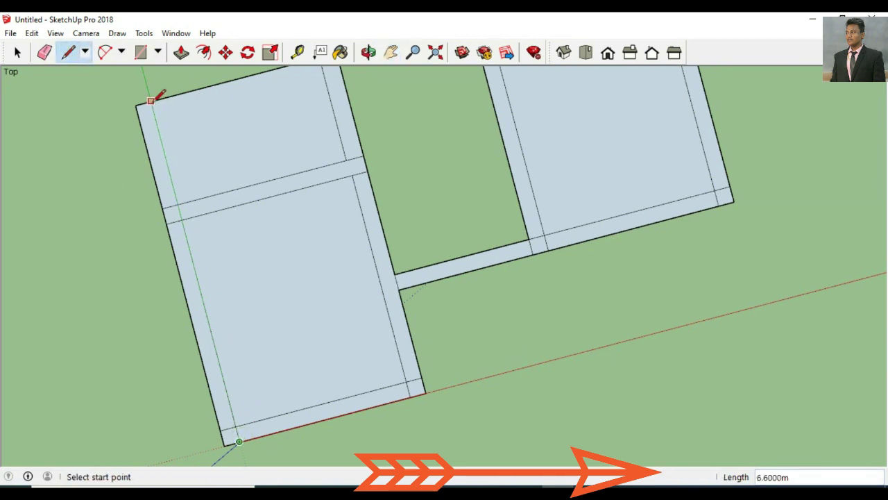
Step: Redraw the plan's top edge from the top-left corner to the top-right corner
left_click(368, 52)
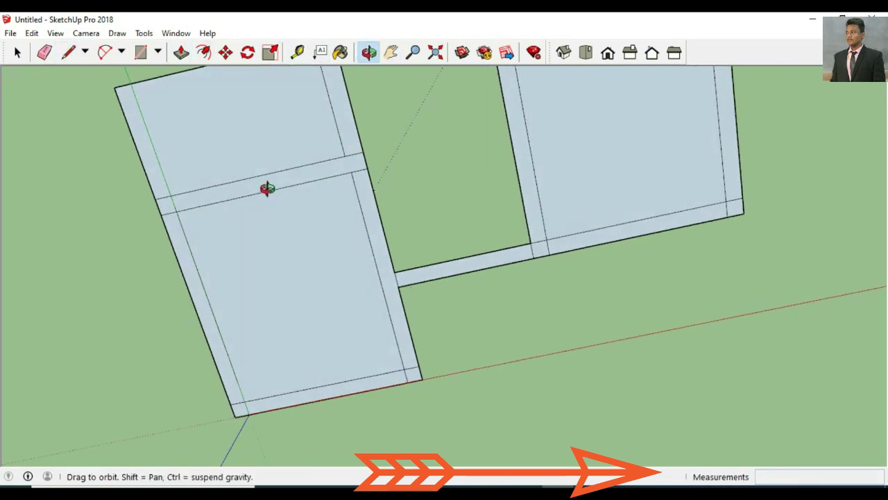
left_click_drag(268, 188, 242, 136)
left_click_drag(238, 205, 296, 294, "shift")
left_click(68, 53)
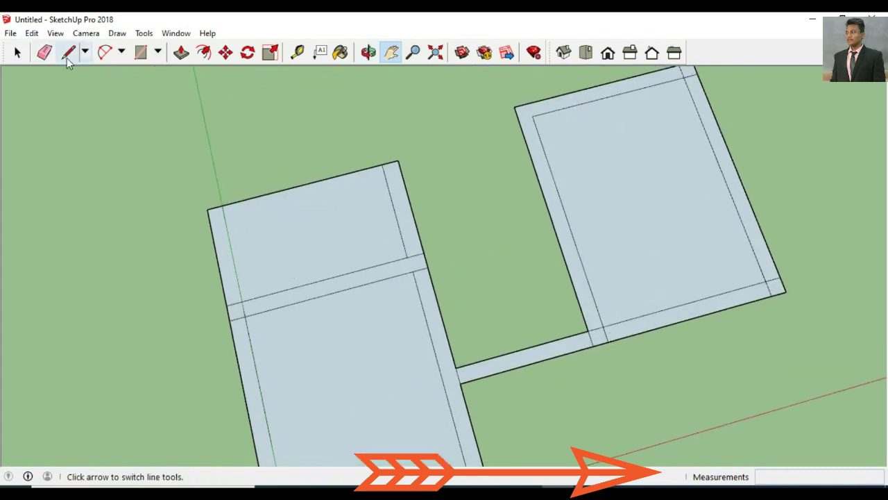
left_click(207, 210)
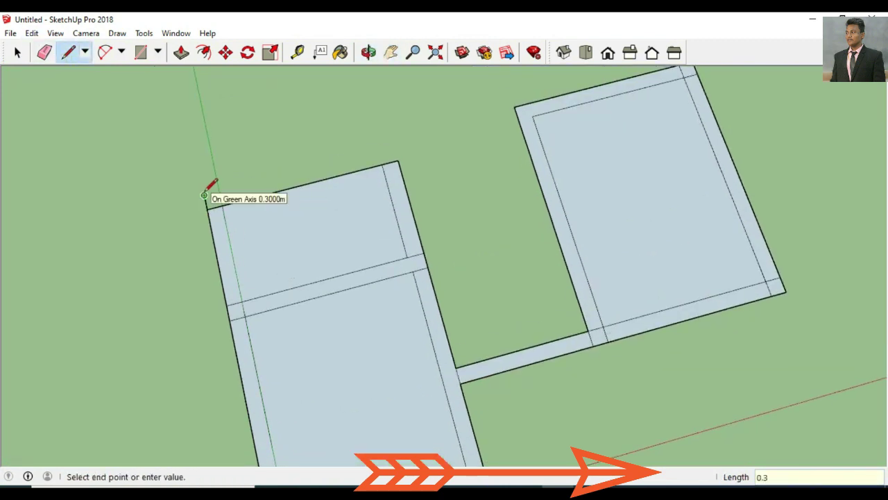
left_click(398, 162)
Step: Draw a 3.2 m long, 0.3 m wide wall strip upward from the top-left corner and close it
scroll(431, 196, "down", 1)
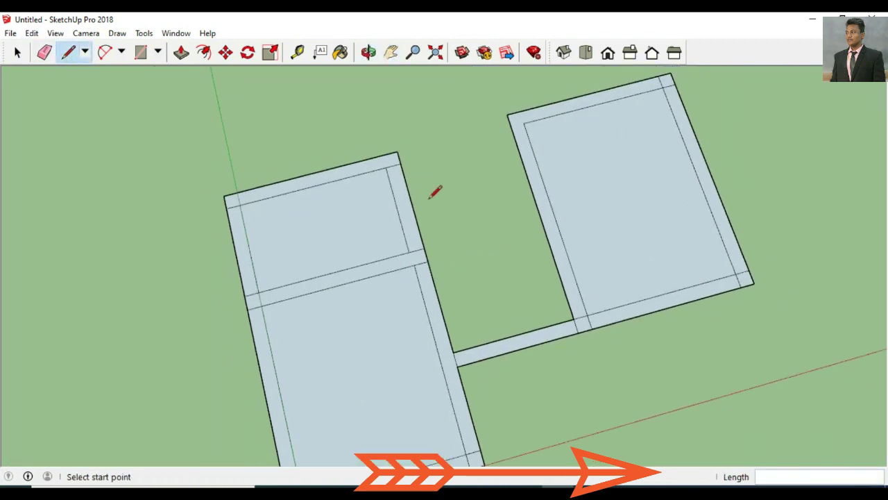
left_click(369, 52)
left_click_drag(367, 103, 395, 120)
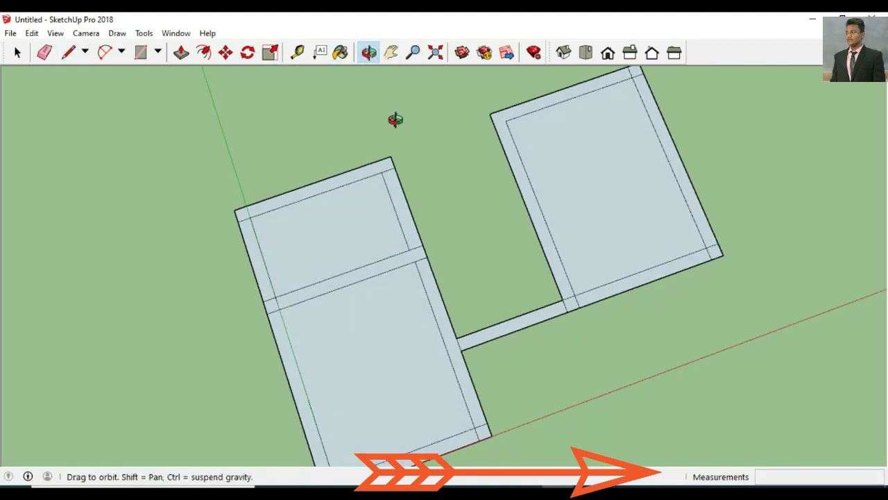
left_click(68, 52)
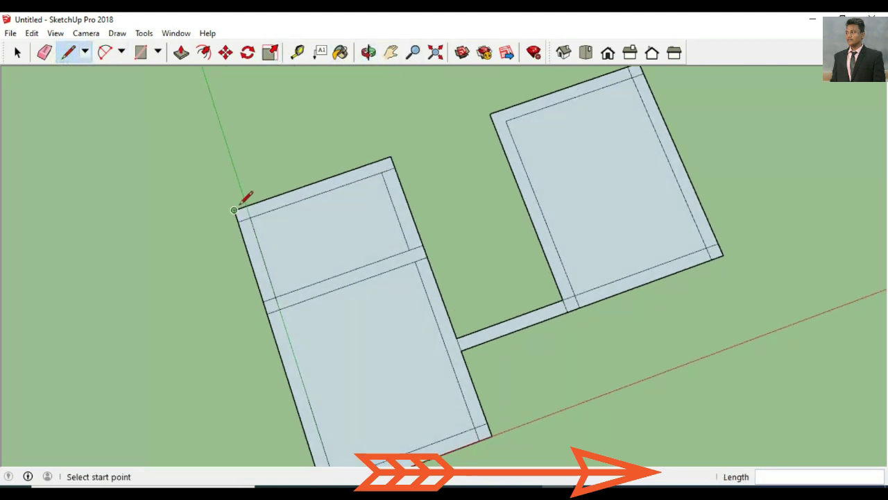
left_click(235, 210)
type("3.2")
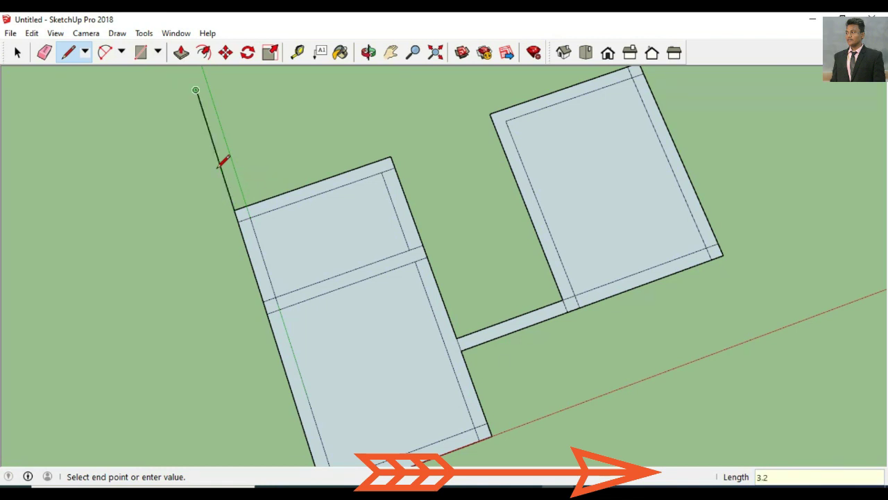
left_click(196, 91)
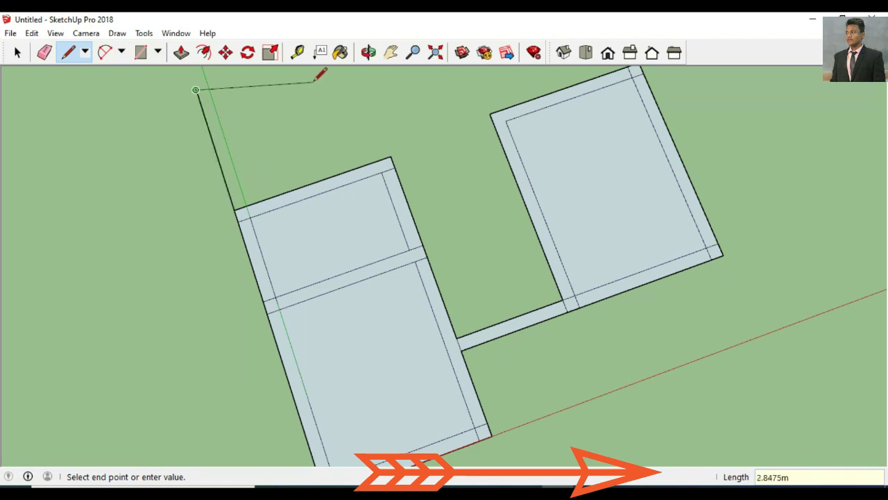
left_click(208, 86)
left_click(244, 206)
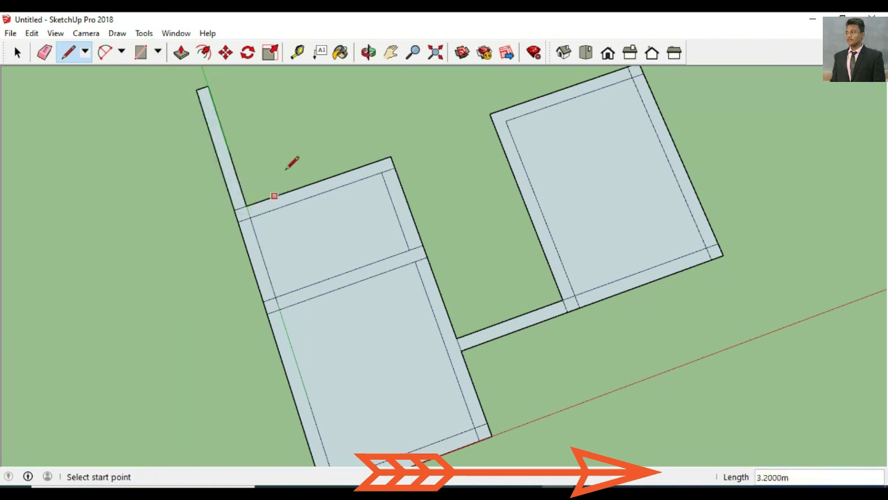
Step: Draw a 3.3 m edge along red from the strip's top corner and close the new room section
left_click(391, 52)
key("l")
left_click(179, 148)
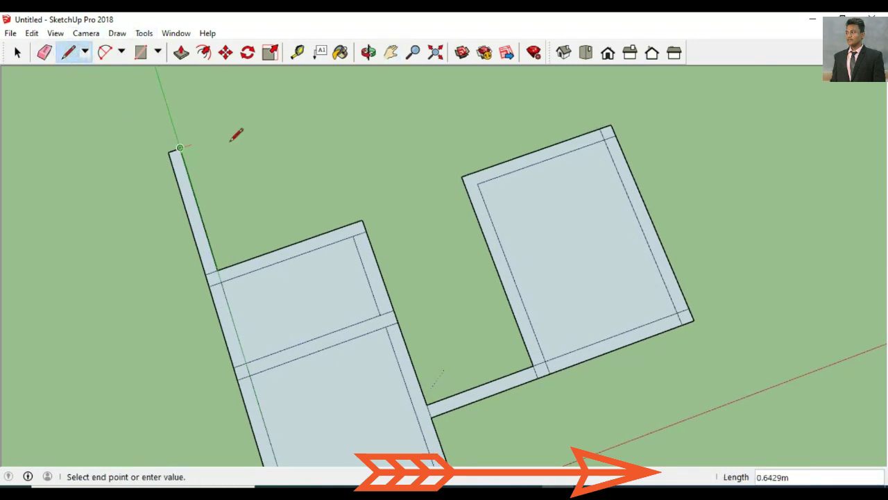
key("Return")
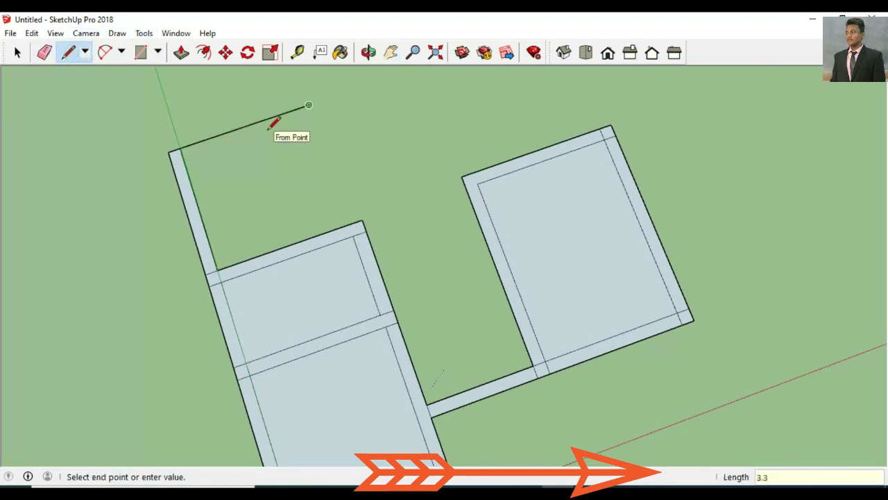
left_click(351, 224)
left_click(363, 219)
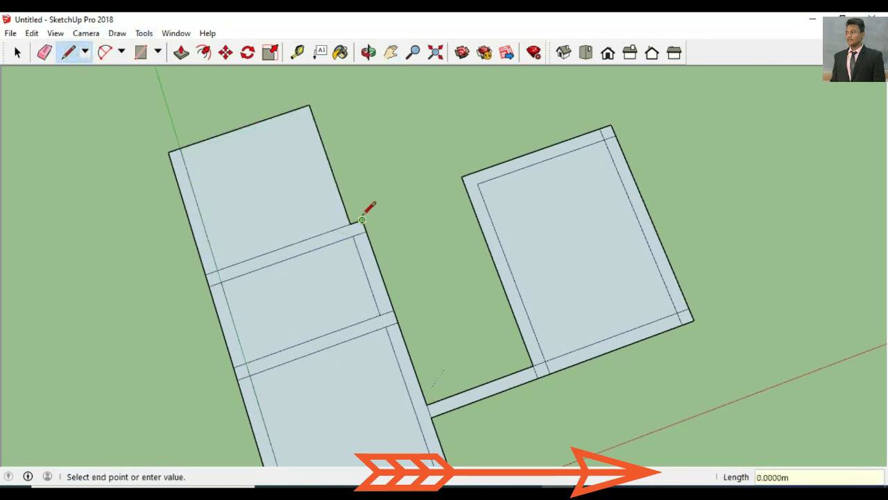
left_click(320, 103)
Step: Outline the 0.3 m top wall edges to cap the new room section
left_click(320, 101)
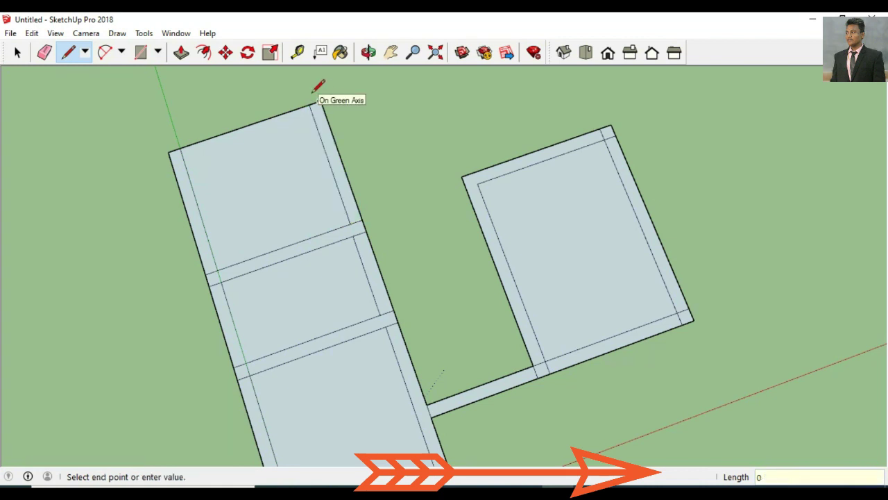
type(".3")
key("Return")
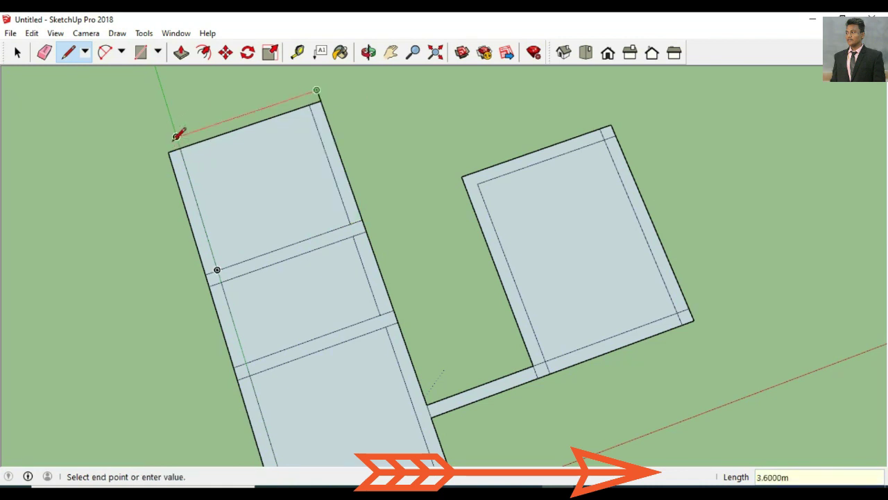
left_click(175, 136)
left_click(175, 136)
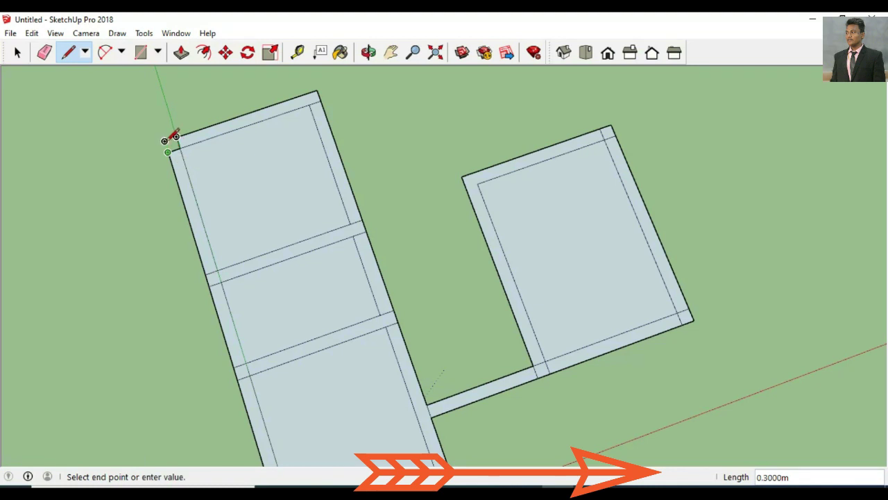
left_click(172, 136)
scroll(335, 68, "down", 2)
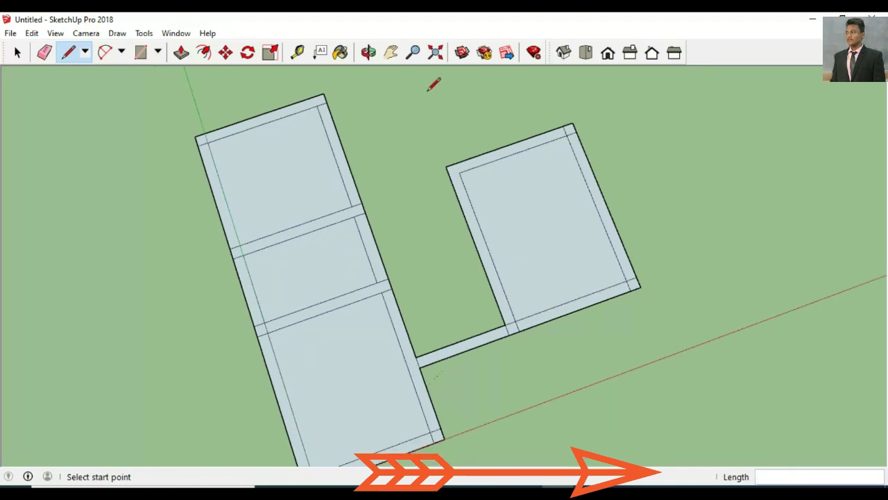
left_click(391, 53)
mouse_move(414, 217)
left_mouse_down()
mouse_move(327, 199)
mouse_move(326, 176)
mouse_move(310, 204)
mouse_move(305, 193)
mouse_move(317, 254)
mouse_move(298, 271)
left_mouse_up()
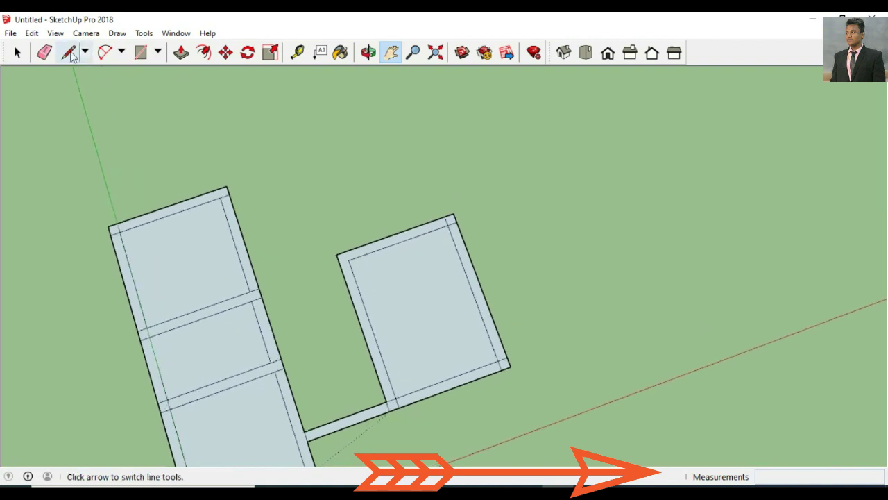
Step: Add a 0.3 m-thick wall stub at the right plan's corner and close the adjoining face
left_click(68, 52)
left_click(453, 213)
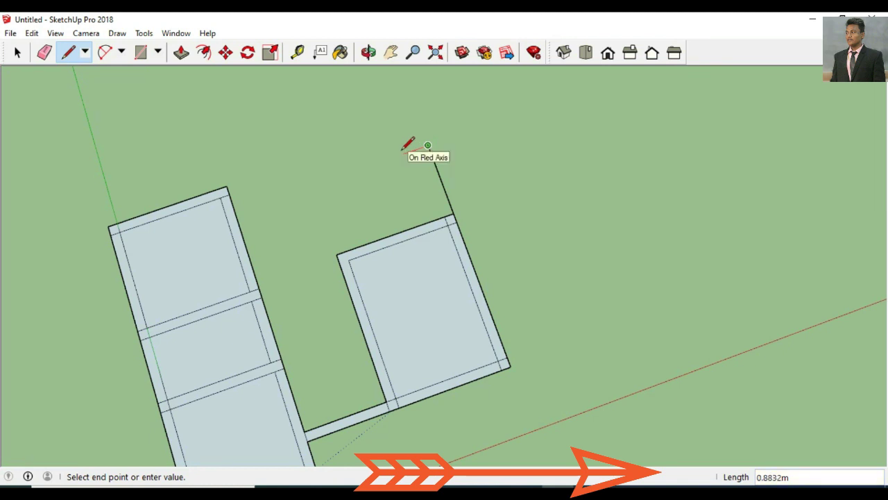
left_click(403, 148)
key("Escape")
left_click(444, 216)
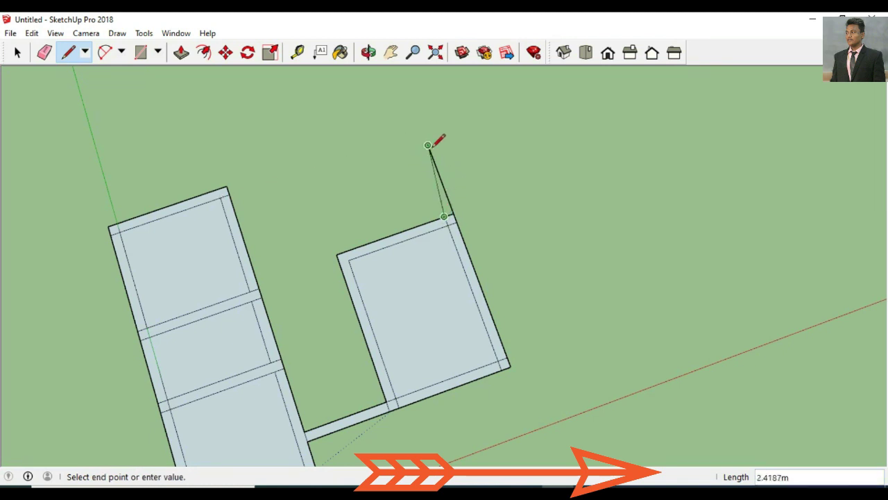
left_click(420, 147)
left_click(428, 145)
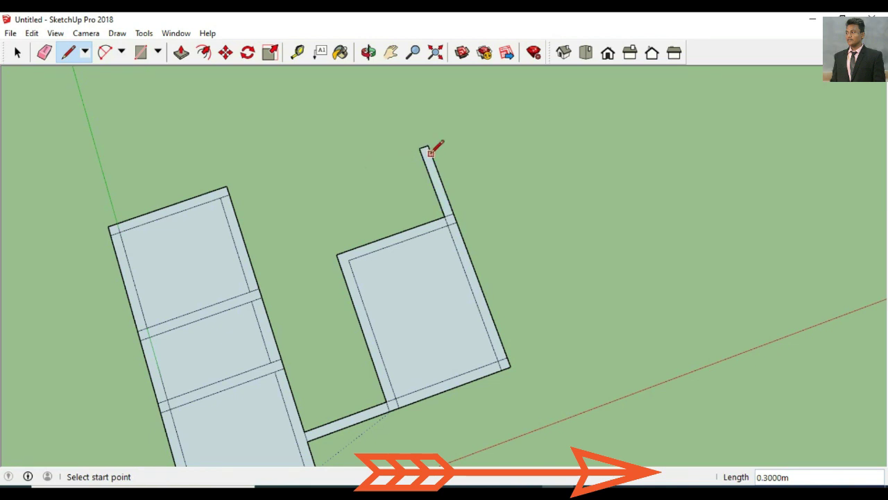
left_click(419, 148)
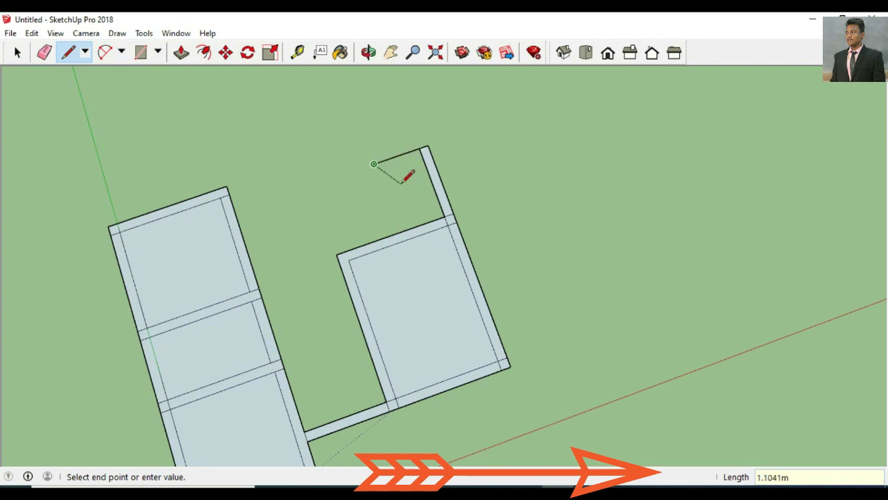
left_click(397, 232)
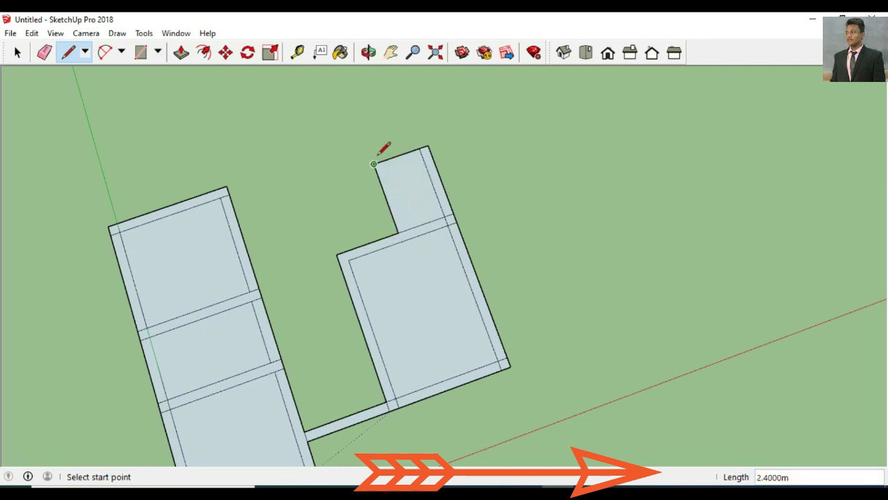
Step: In Top view, close the notch into a face and add a dividing wall line at its inner corner
key("t")
key("2")
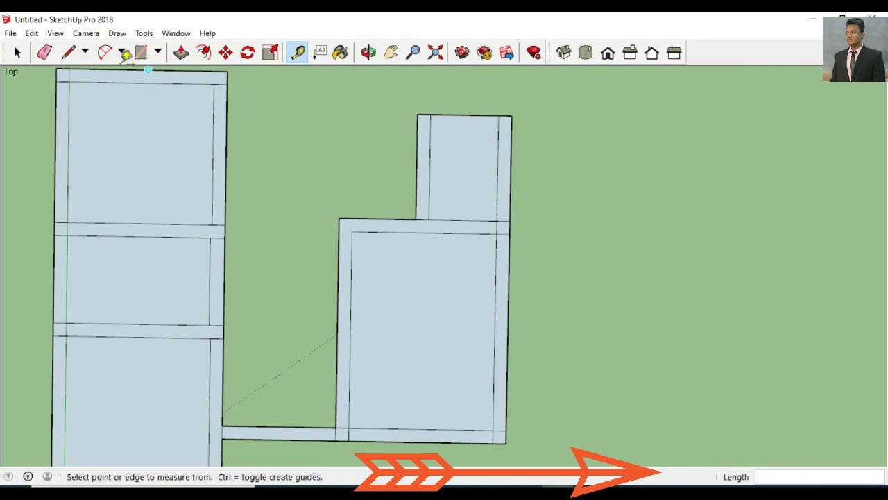
left_click(68, 53)
left_click(417, 114)
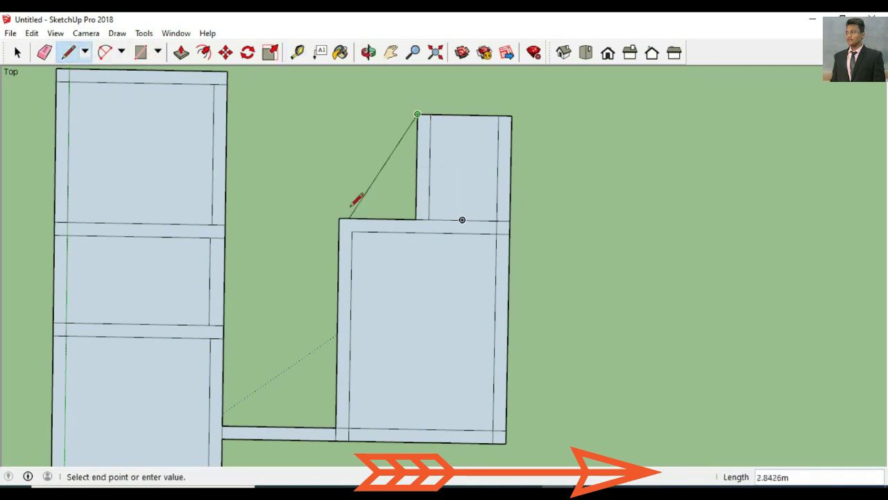
scroll(341, 112, "up", 2)
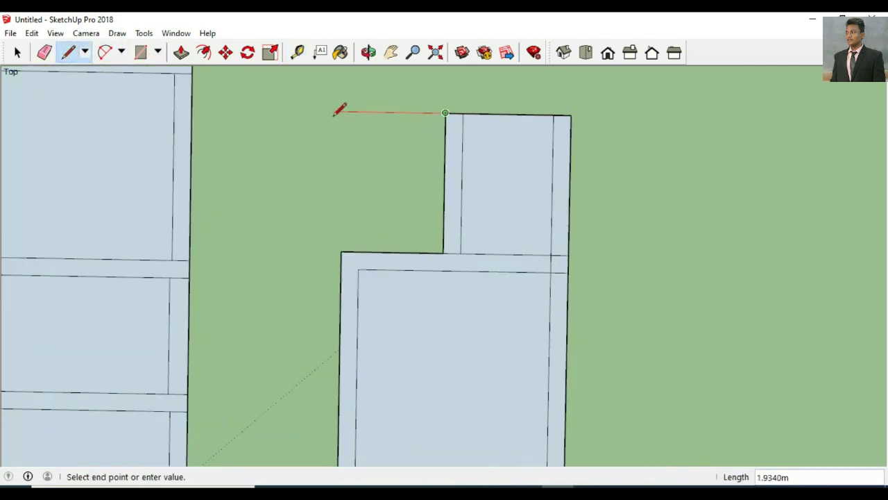
scroll(338, 110, "up", 1)
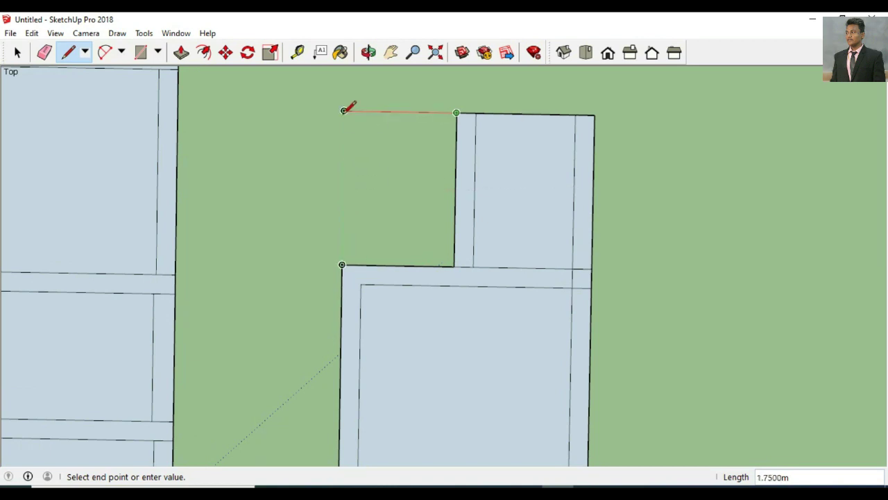
left_click(343, 110)
left_click(341, 265)
left_click(361, 284)
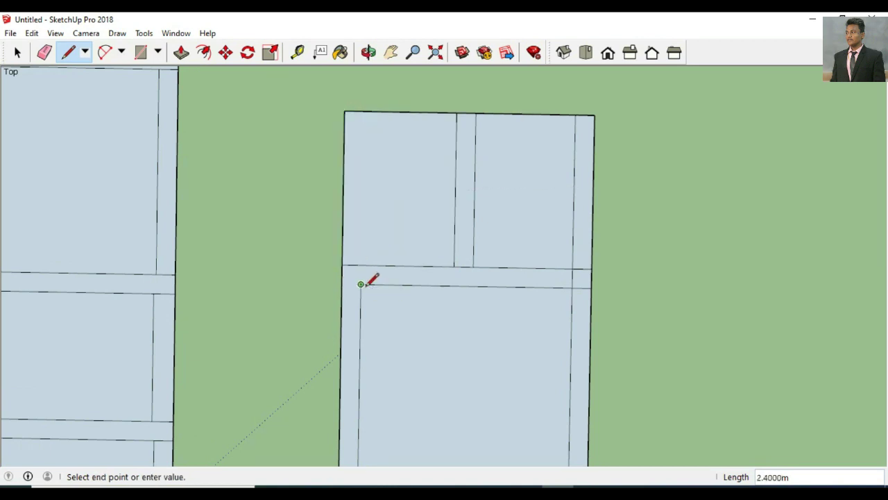
left_click(361, 113)
Step: Draw a 0.3 m wall strip up from the right block's top-right corner and close it
scroll(628, 222, "down", 1)
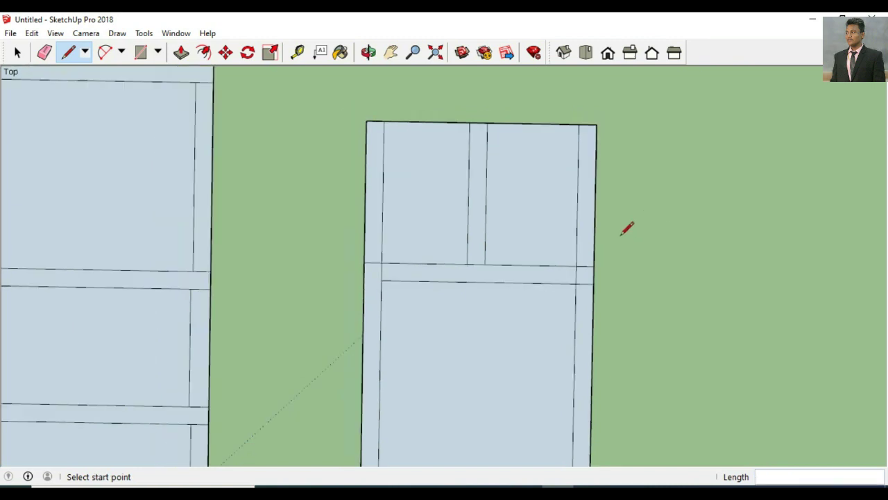
scroll(621, 243, "down", 1)
left_click(601, 149)
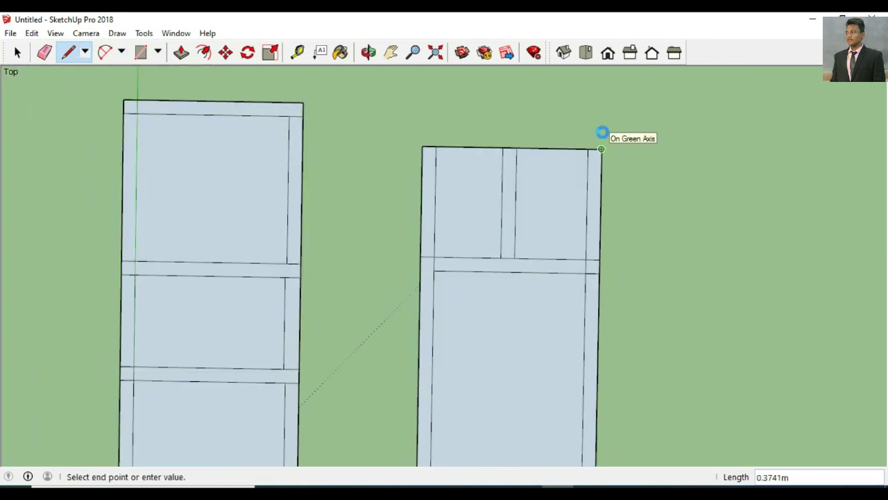
type("0.3")
key("Return")
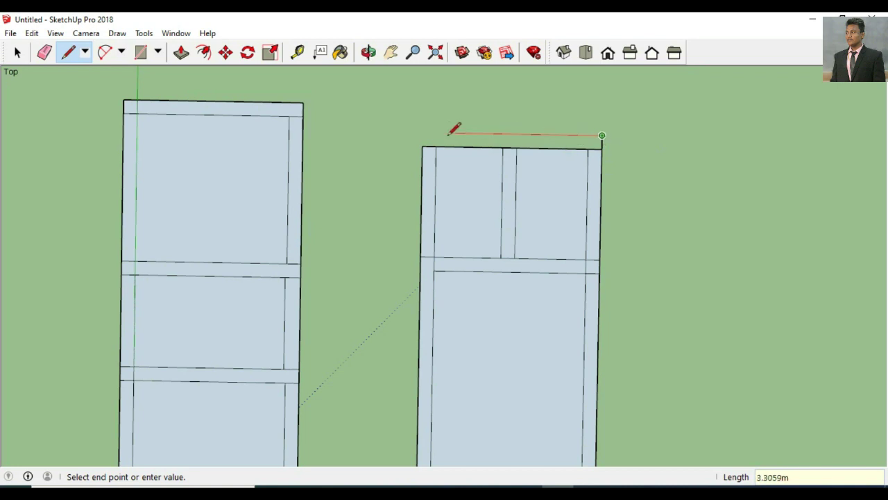
left_click(422, 133)
left_click(422, 147)
Step: Bridge the gap between the two blocks with edges so it fills as a face
scroll(654, 144, "down", 2)
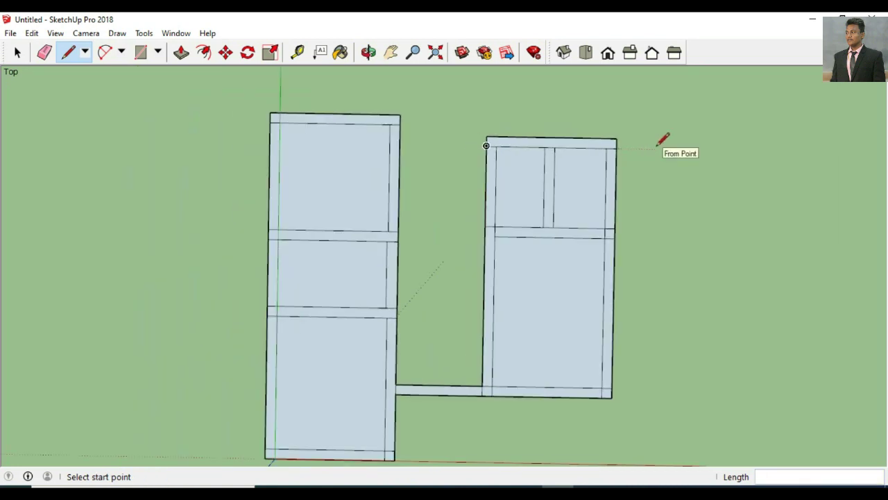
left_click(486, 145)
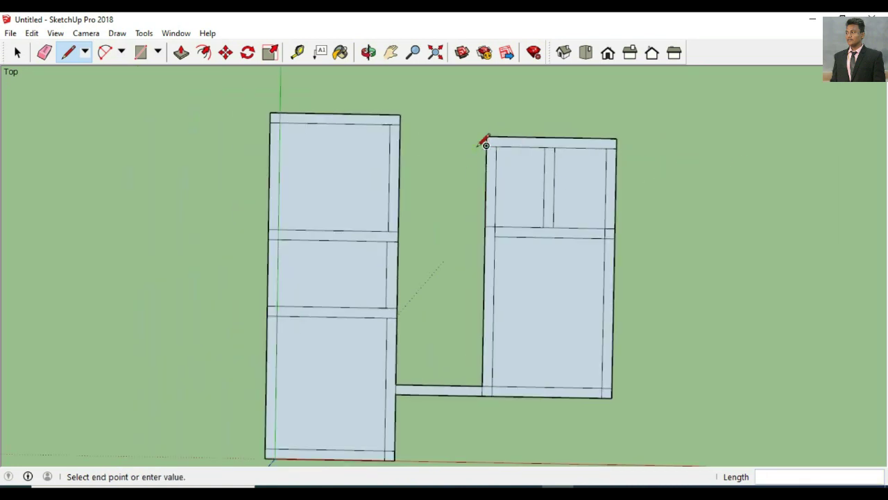
left_click(400, 146)
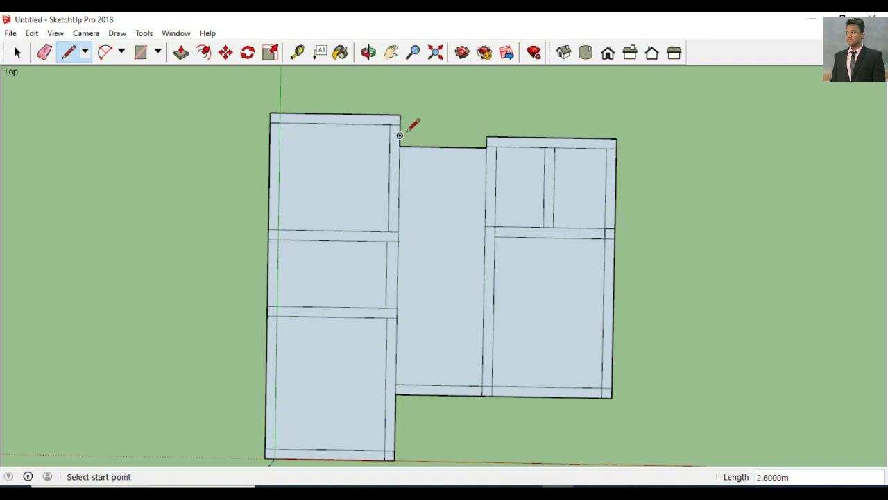
scroll(454, 128, "up", 3)
scroll(505, 132, "up", 1)
left_click(501, 139)
left_click(375, 136)
Step: Replace the stray line over the middle area with one from the right box's corner to its left edge
scroll(590, 152, "down", 2)
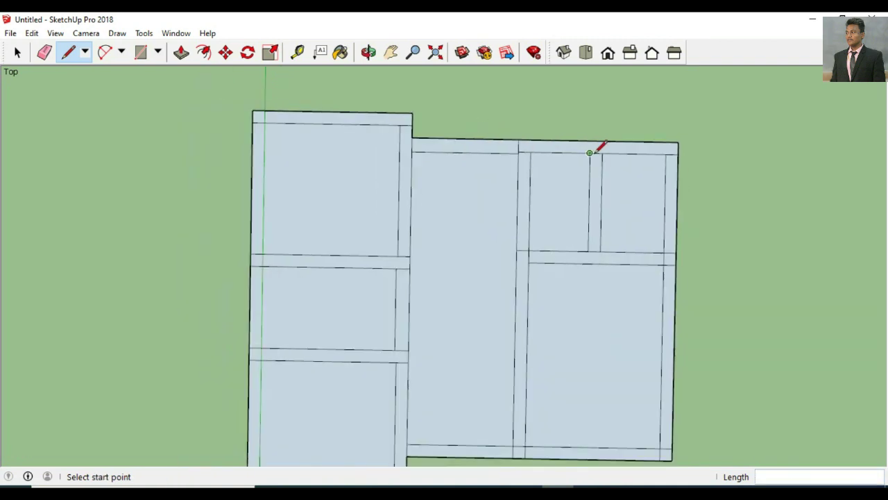
scroll(589, 198, "up", 2)
scroll(590, 198, "up", 1)
scroll(28, 72, "down", 1)
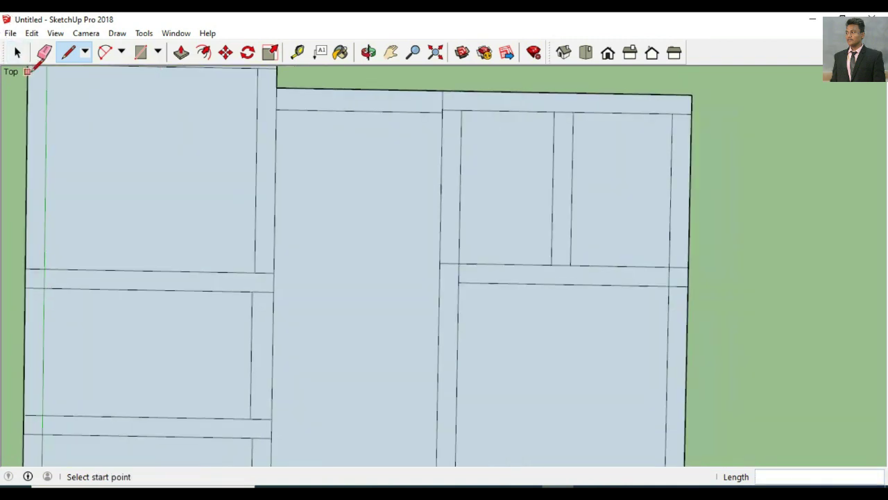
scroll(93, 133, "down", 1)
left_click(44, 52)
left_click(359, 111)
left_click(67, 52)
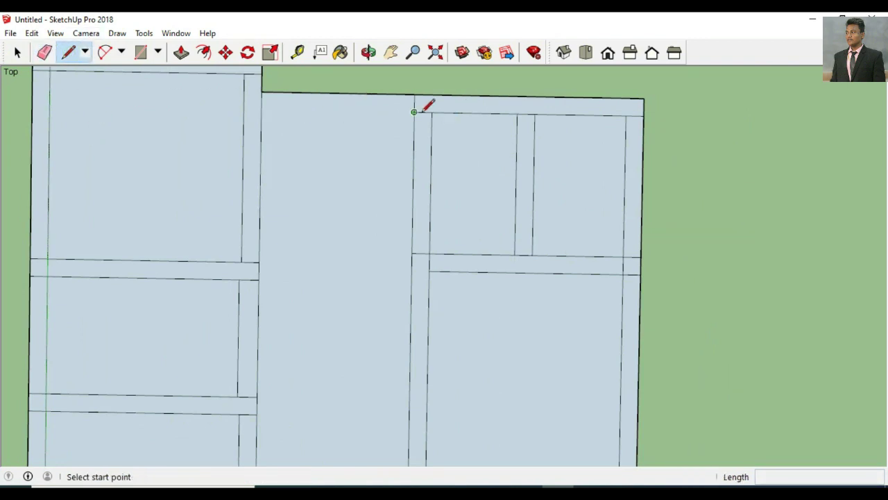
left_click(414, 111)
left_click(262, 110)
scroll(591, 150, "down", 2)
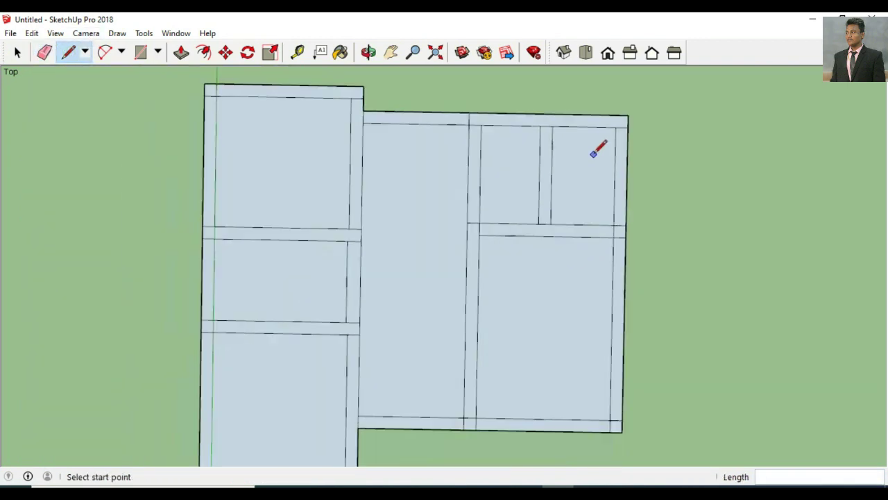
scroll(594, 153, "down", 2)
Step: Erase the short edge at the left wall junction
left_click(43, 52)
scroll(332, 228, "up", 2)
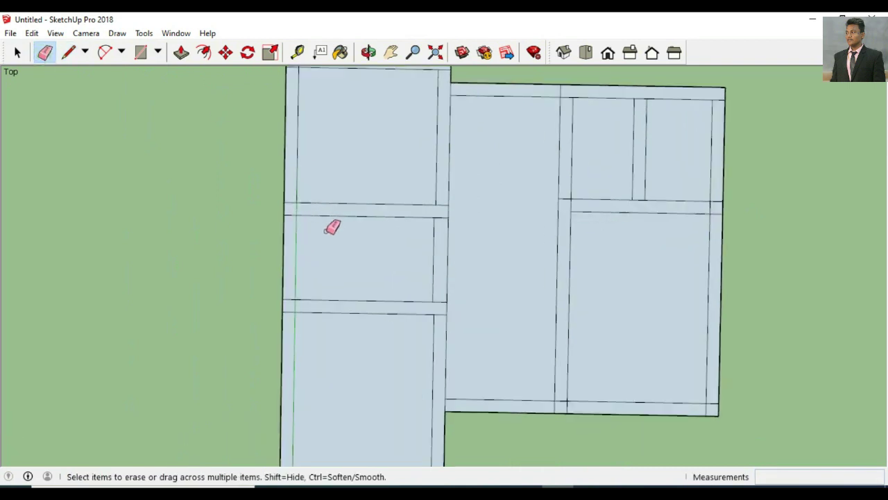
scroll(332, 227, "up", 1)
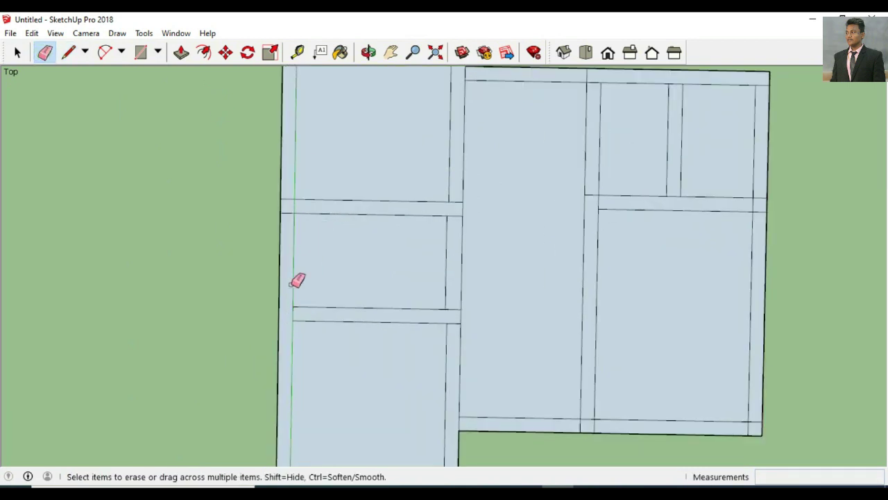
left_click(291, 200)
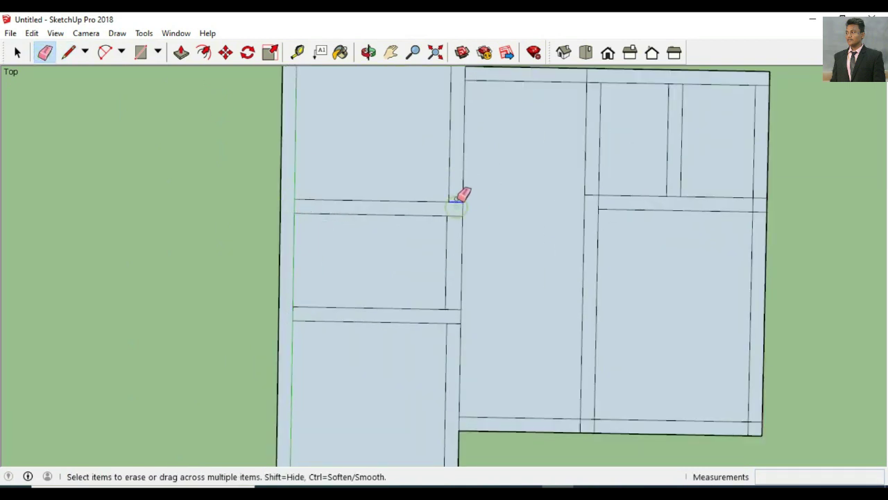
scroll(459, 314, "down", 1)
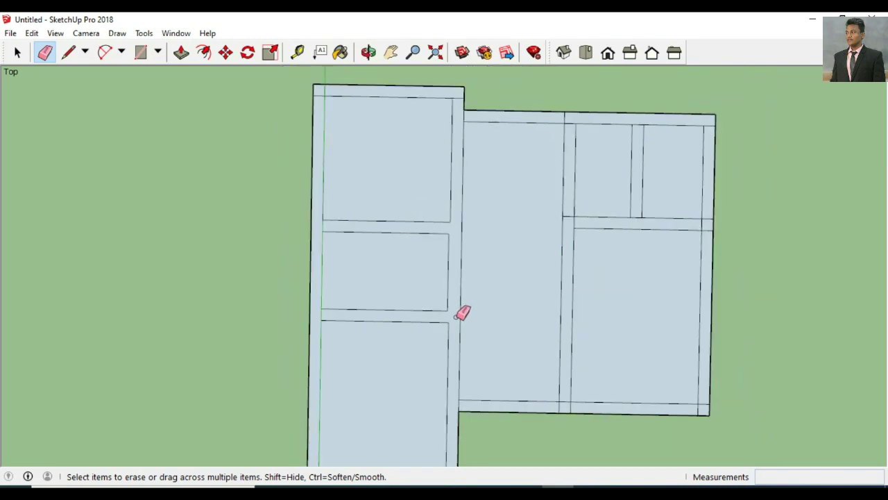
scroll(462, 313, "down", 1)
scroll(338, 109, "up", 2)
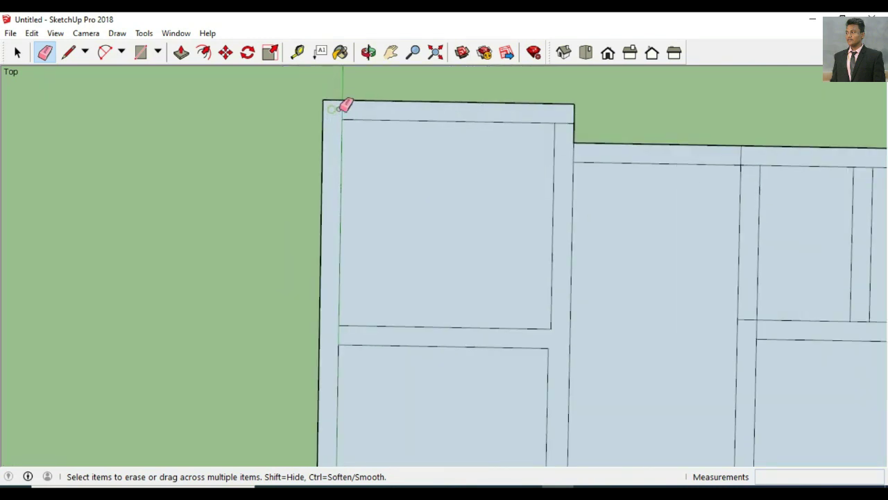
scroll(573, 153, "down", 1)
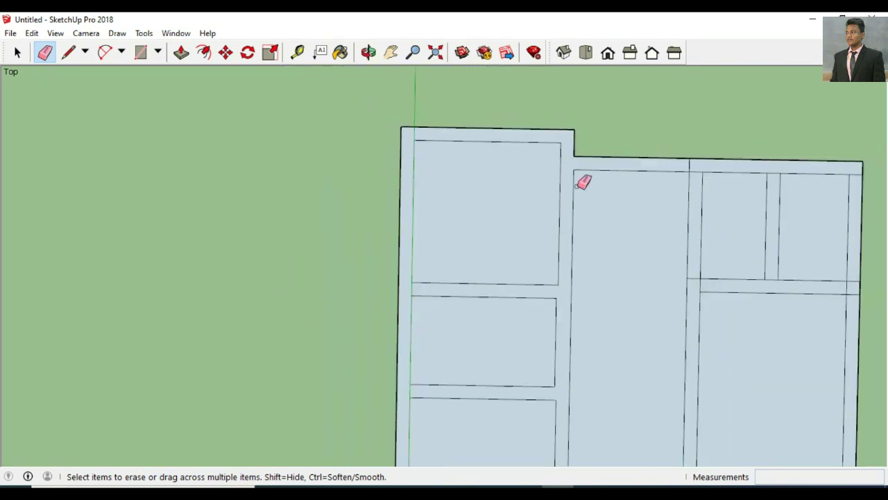
scroll(576, 185, "down", 1)
Step: Erase the two short edges crossing the bottom wall
left_click(391, 53)
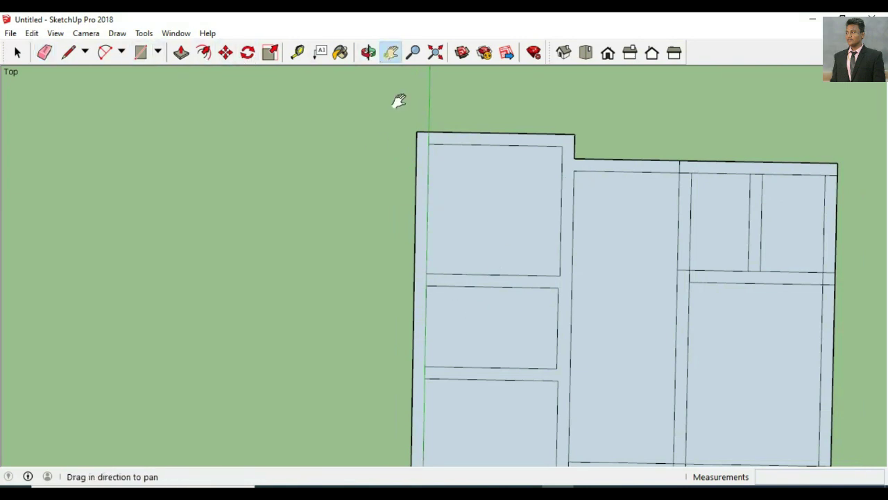
mouse_move(397, 100)
left_mouse_down()
mouse_move(294, 250)
mouse_move(287, 422)
left_mouse_up()
key("e")
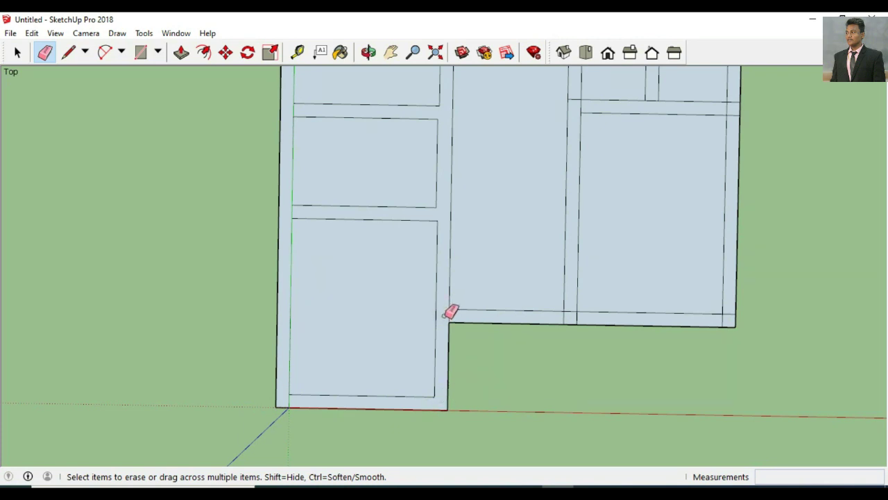
left_click_drag(585, 316, 740, 313)
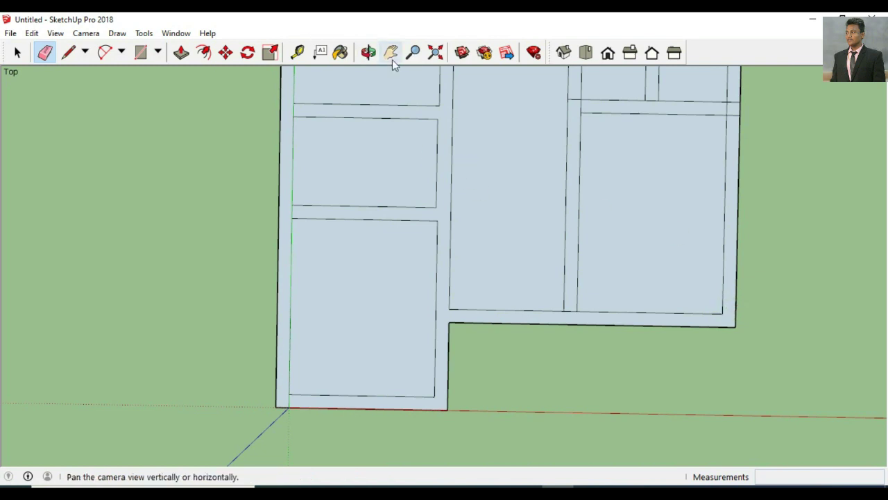
Step: Erase the short edges closing the corridor's bottom and top
left_click(391, 52)
left_click_drag(435, 250, 296, 371)
left_click(45, 52)
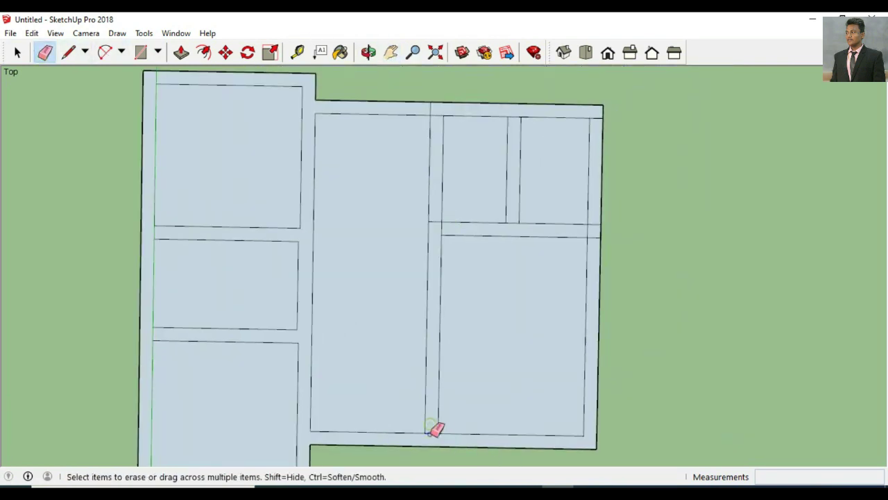
left_click(428, 431)
left_click(432, 222)
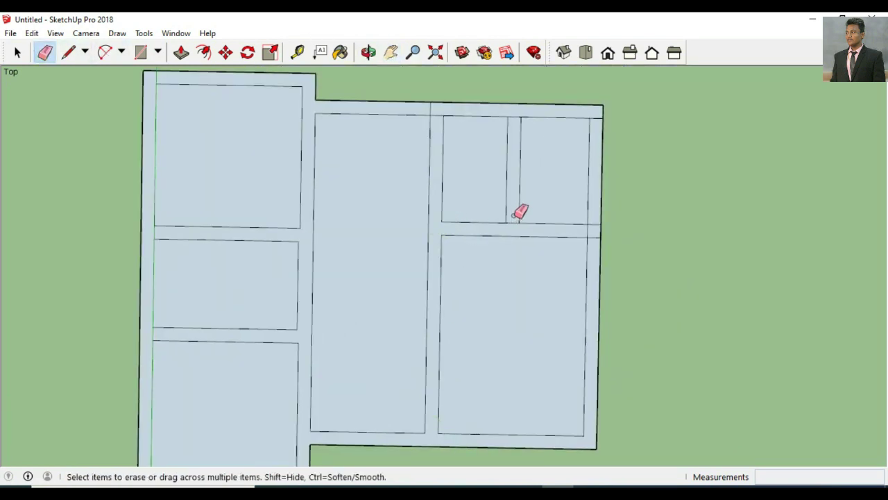
left_click(513, 222)
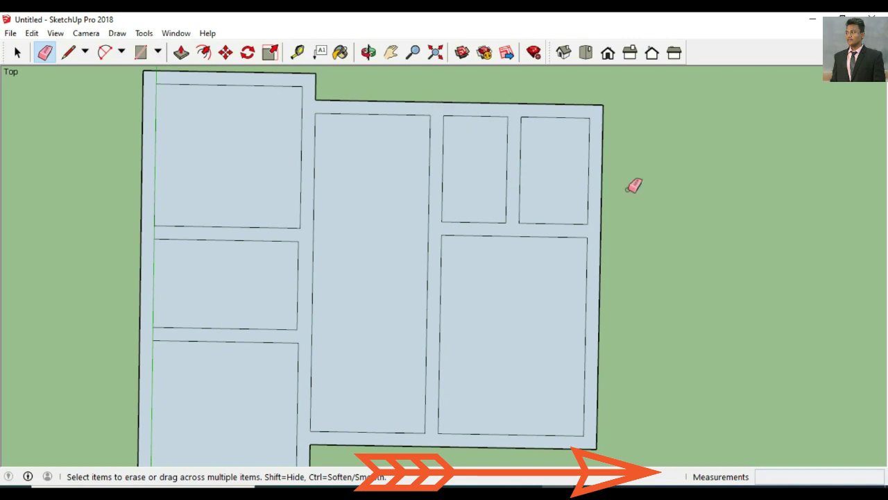
scroll(642, 195, "down", 2)
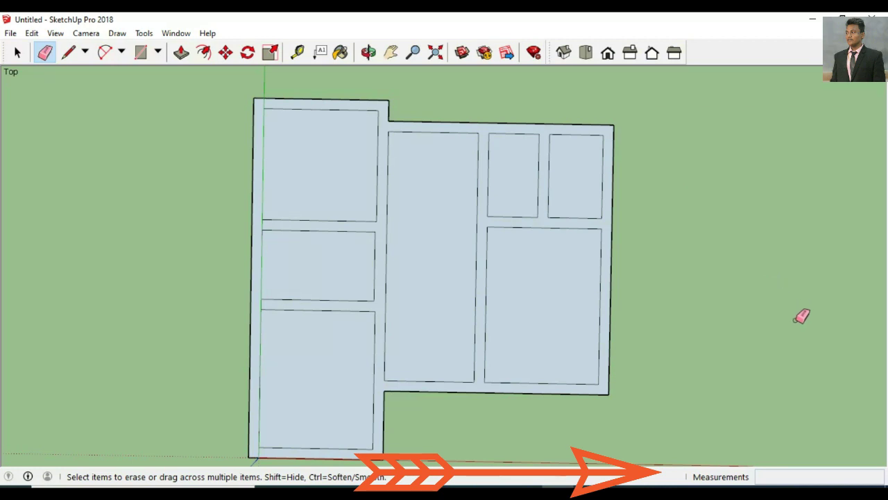
Step: Push/Pull the wall bands up 3 m, then look down onto the resulting house shell
scroll(826, 270, "down", 1)
left_click(368, 52)
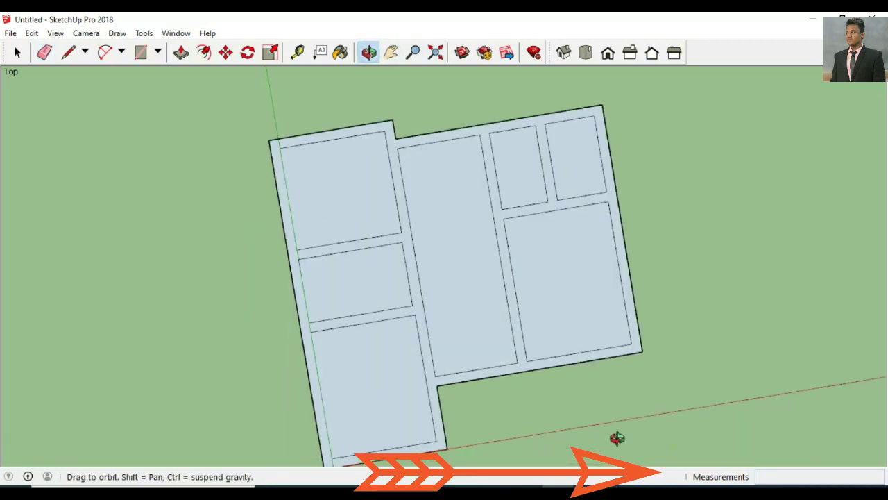
mouse_move(618, 434)
left_mouse_down()
mouse_move(490, 423)
mouse_move(422, 313)
mouse_move(397, 371)
left_mouse_up()
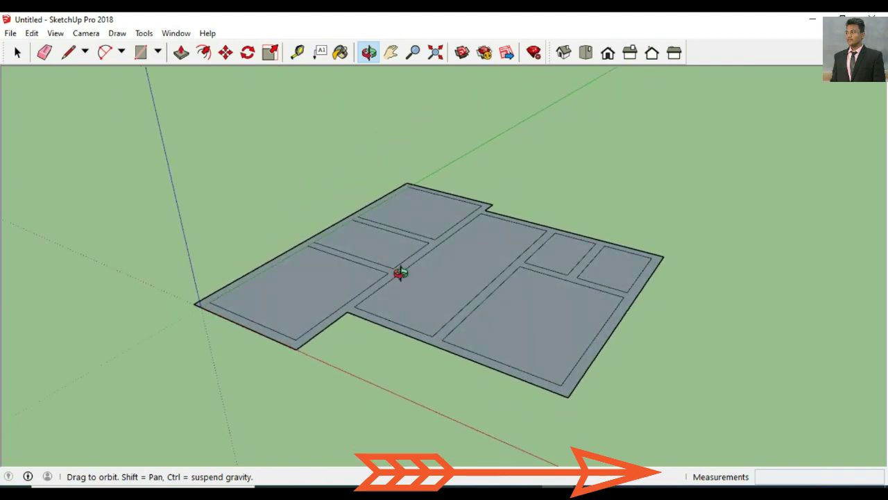
left_click(181, 52)
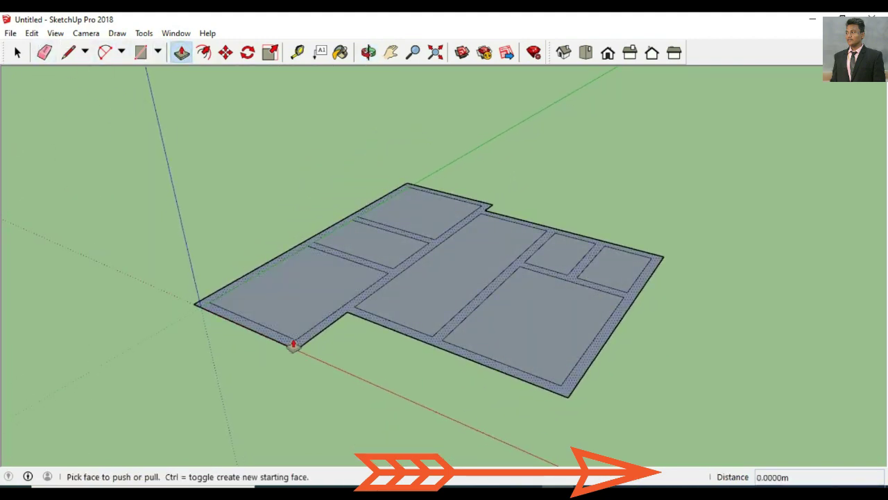
left_click_drag(293, 344, 280, 310)
key("Return")
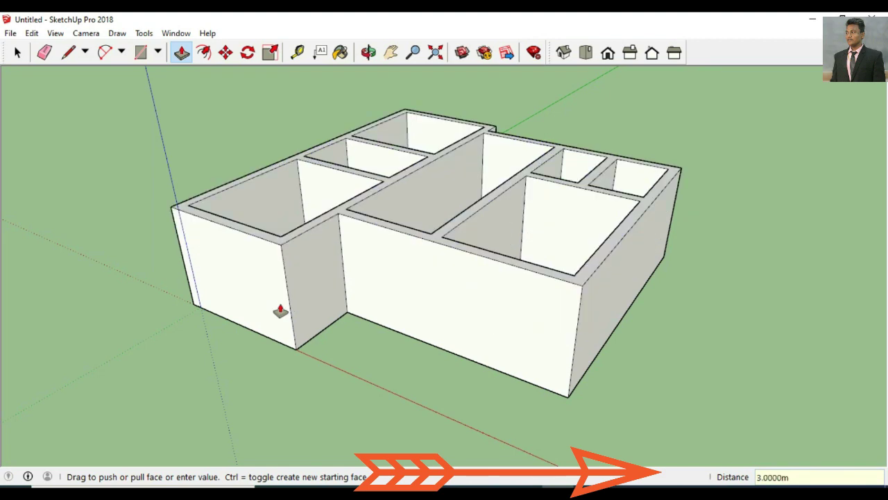
left_click(368, 52)
mouse_move(419, 360)
left_mouse_down()
mouse_move(499, 415)
mouse_move(433, 383)
left_mouse_up()
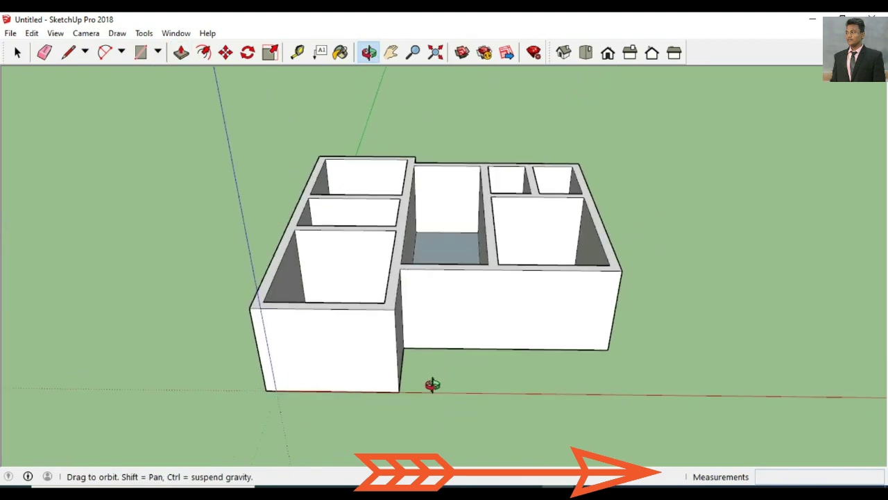
mouse_move(417, 167)
left_mouse_down()
mouse_move(437, 299)
mouse_move(367, 317)
mouse_move(444, 248)
mouse_move(428, 199)
left_mouse_up()
Step: Place a Tape Measure guide 0.9 m below the wall's top edge
scroll(428, 199, "up", 5)
key("t")
left_click(375, 146)
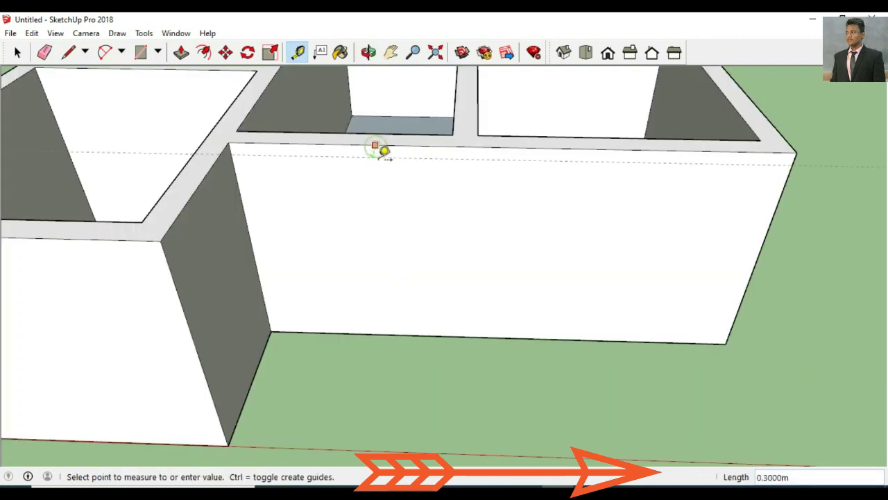
key("Return")
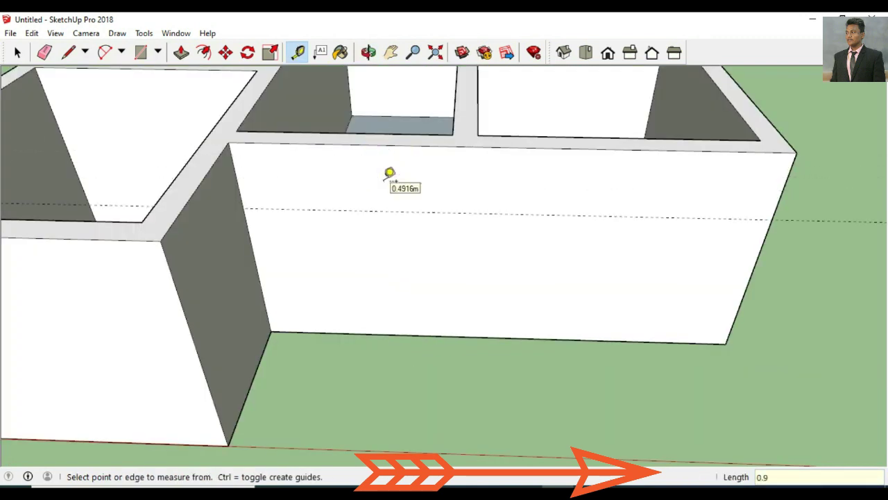
Step: Draw a 1.2 m by 2.1 m door rectangle from the guide at the wall corner
left_click(369, 52)
mouse_move(375, 222)
left_mouse_down()
mouse_move(376, 238)
mouse_move(428, 261)
mouse_move(381, 264)
mouse_move(417, 202)
mouse_move(424, 228)
left_mouse_up()
key("r")
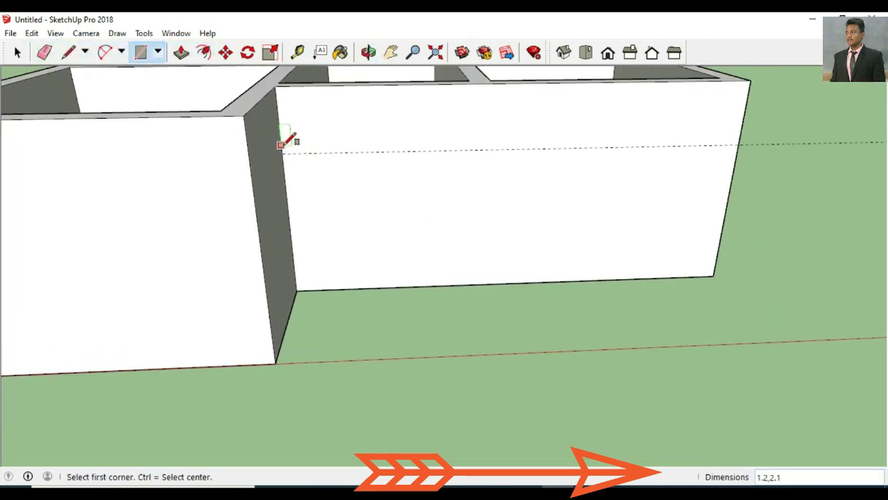
left_click(282, 152)
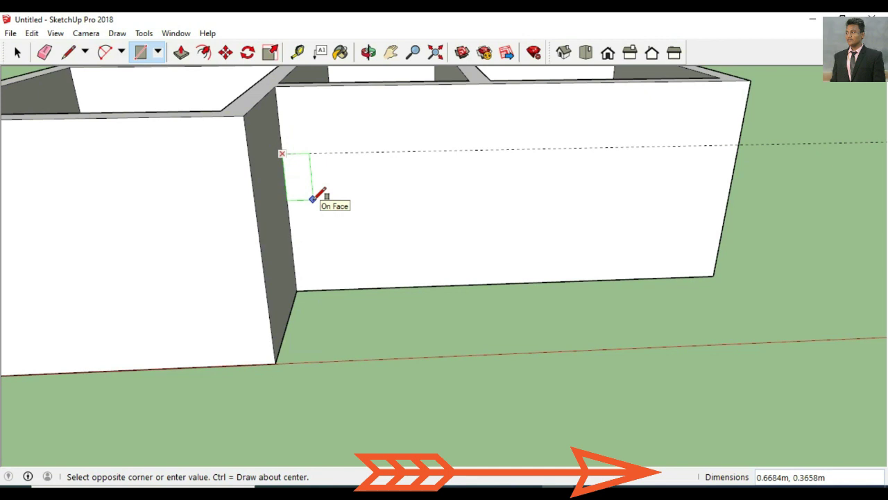
type("2.1,1.2")
key("Return")
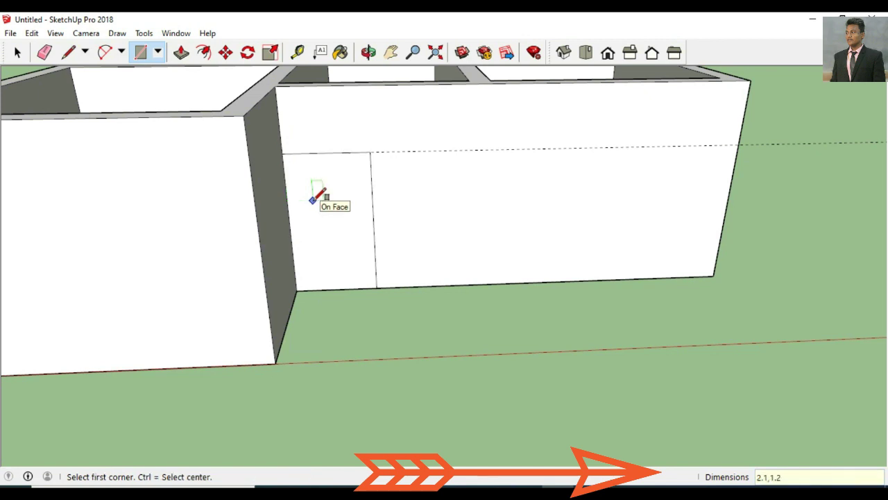
Step: Push the door rectangle 0.3 m through the wall to cut the doorway
left_click(181, 52)
left_click(340, 230)
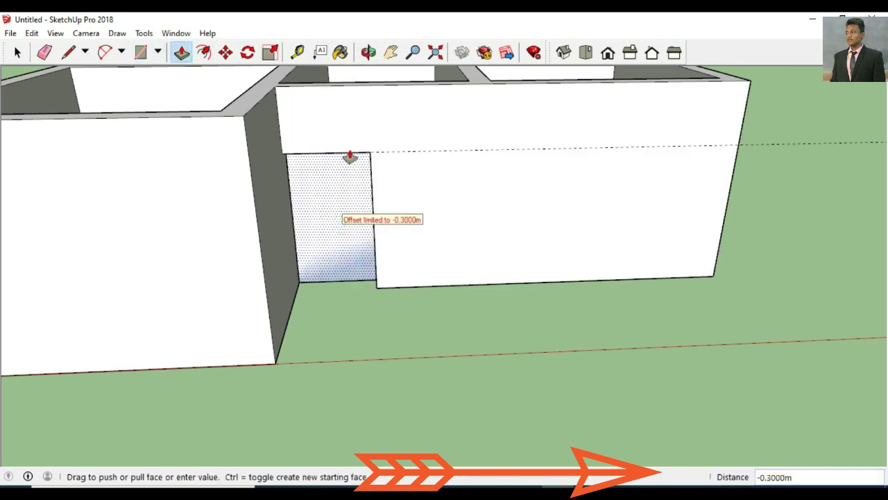
left_click(354, 185)
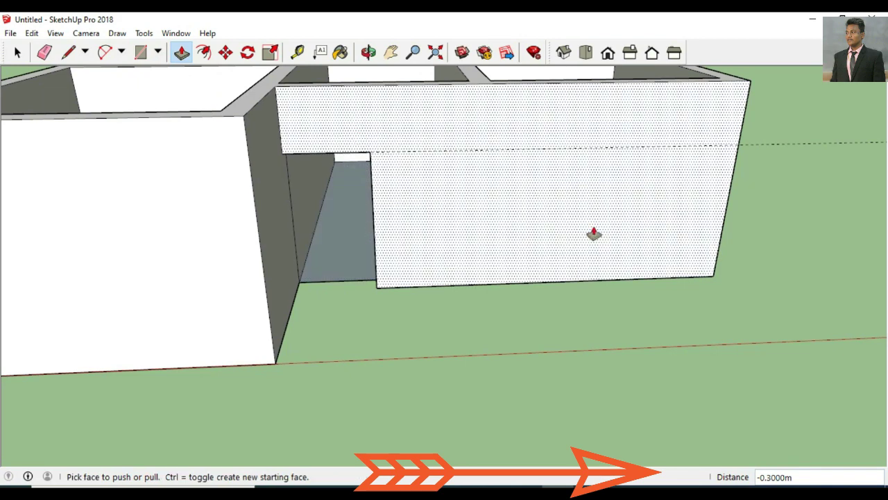
left_click(44, 52)
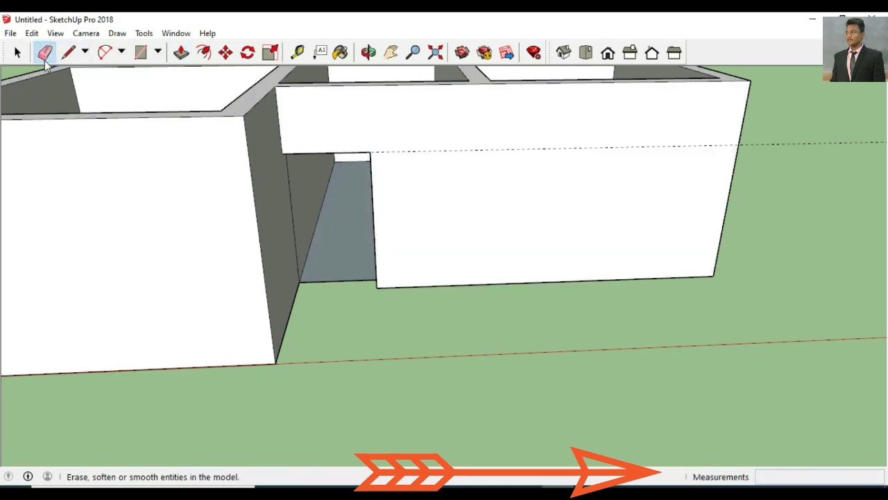
left_click(390, 52)
Step: Draw two vertical lines down the front wall face to bound the window area
mouse_move(609, 206)
left_mouse_down()
mouse_move(451, 312)
mouse_move(471, 321)
left_mouse_up()
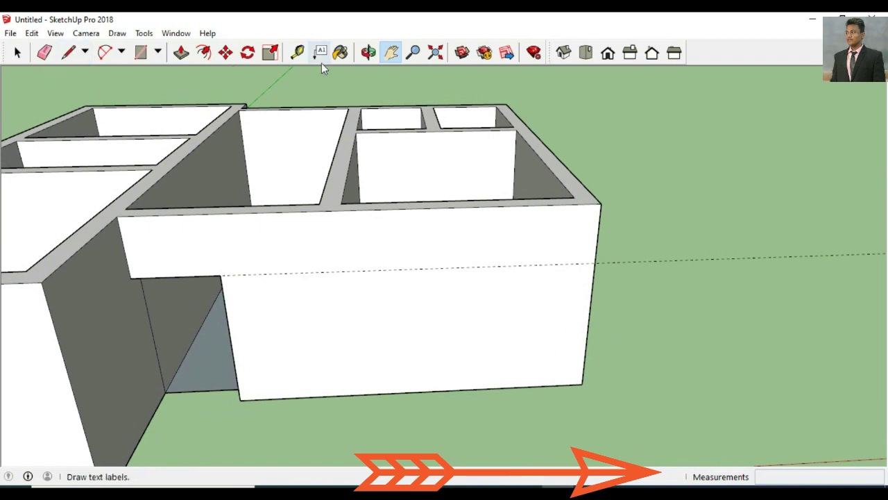
left_click(297, 52)
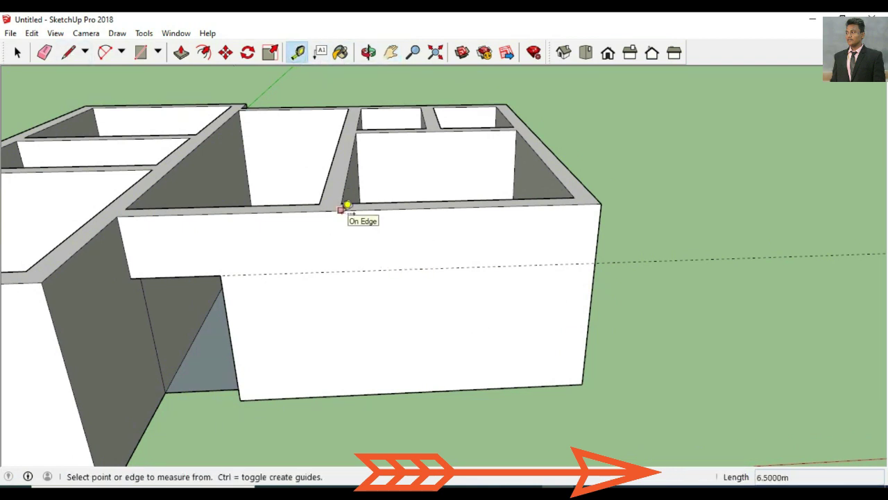
left_click(68, 53)
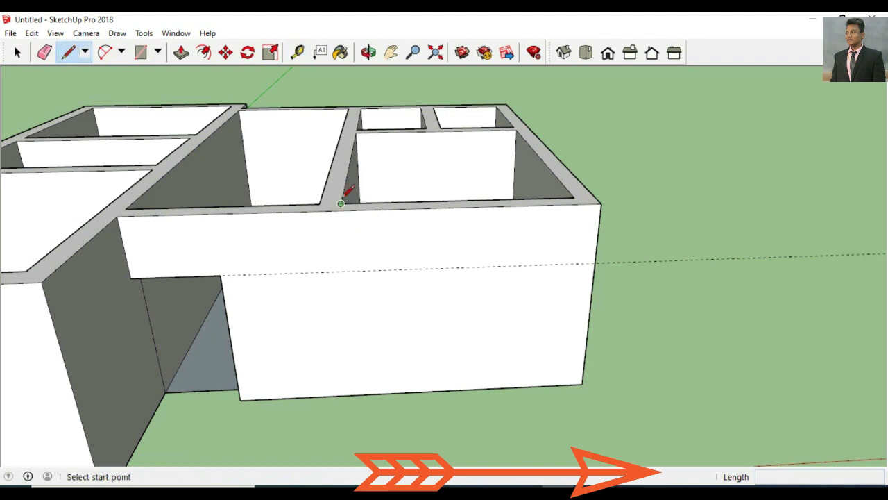
left_click(338, 211)
left_click(350, 391)
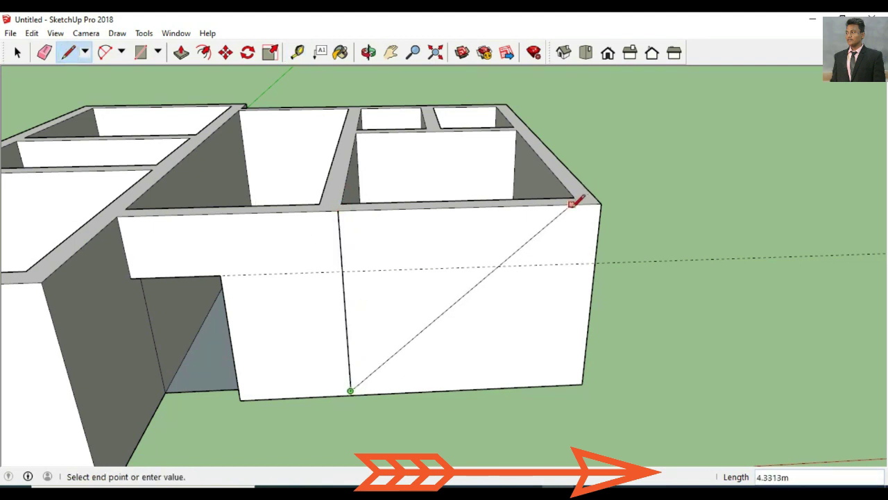
key("Escape")
left_click(575, 201)
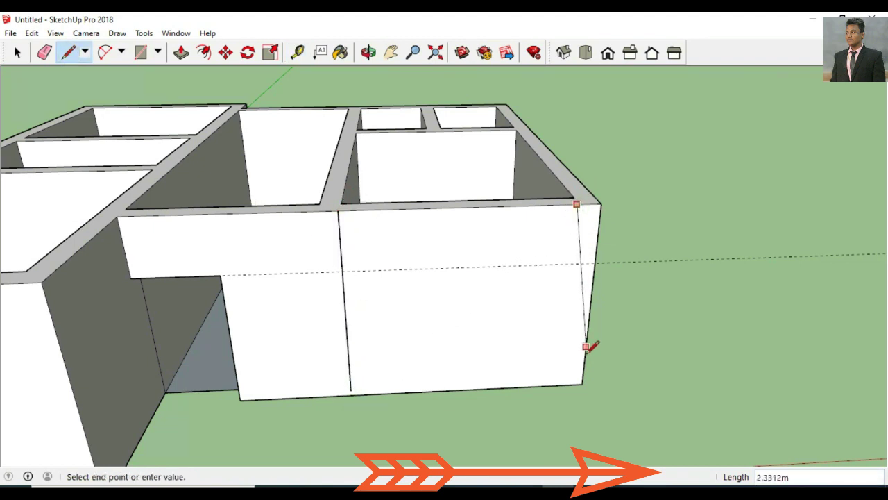
left_click(561, 384)
key("Escape")
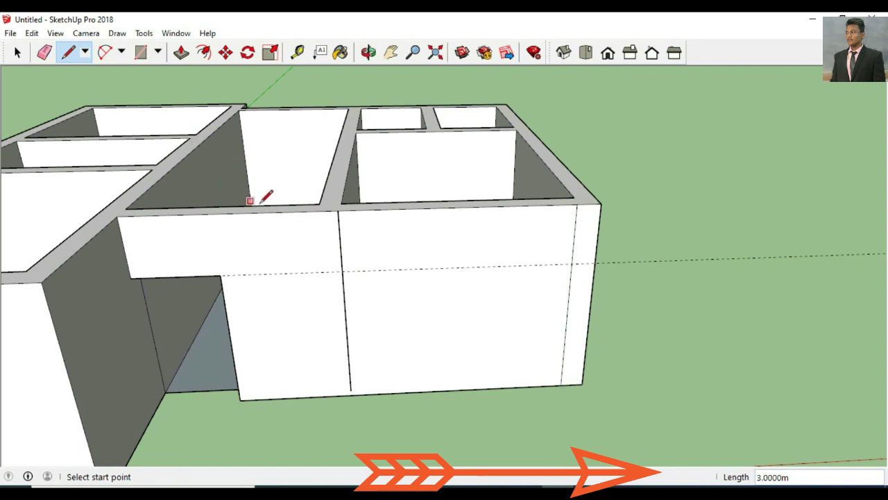
Step: Place Tape Measure guides 0.5 m inward from each of the two vertical wall lines
left_click(297, 52)
left_click(340, 252)
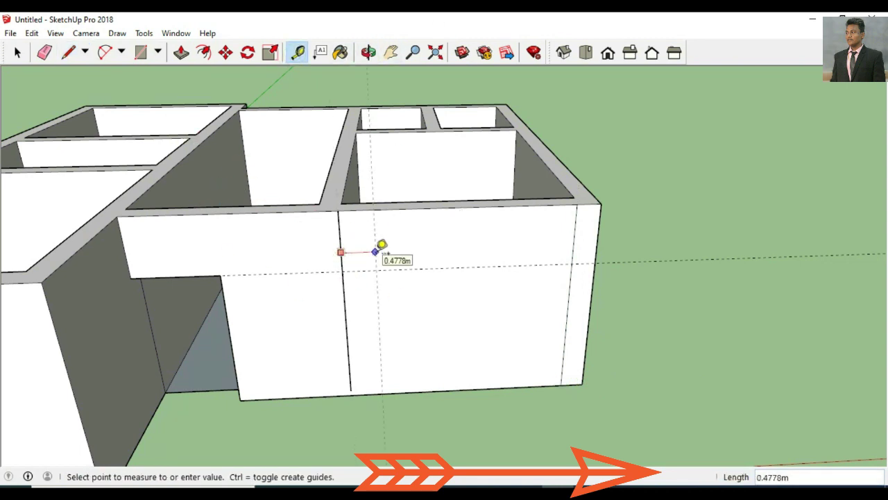
key("Return")
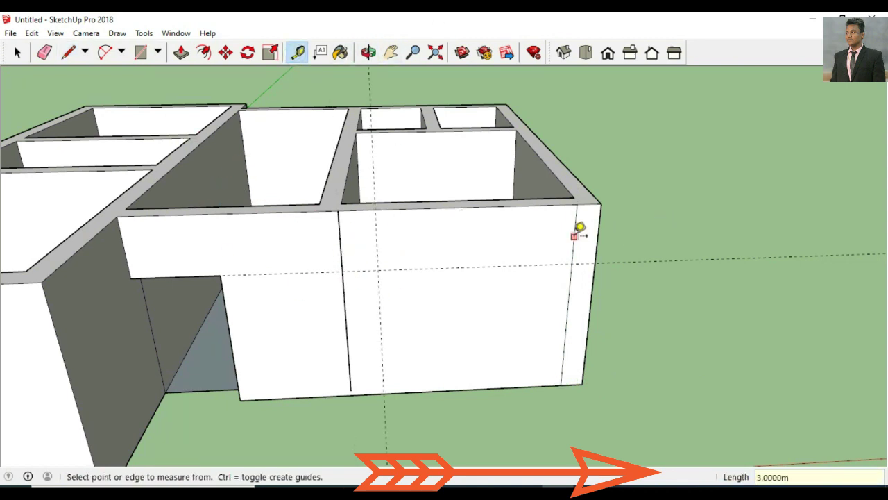
left_click(574, 236)
key("Return")
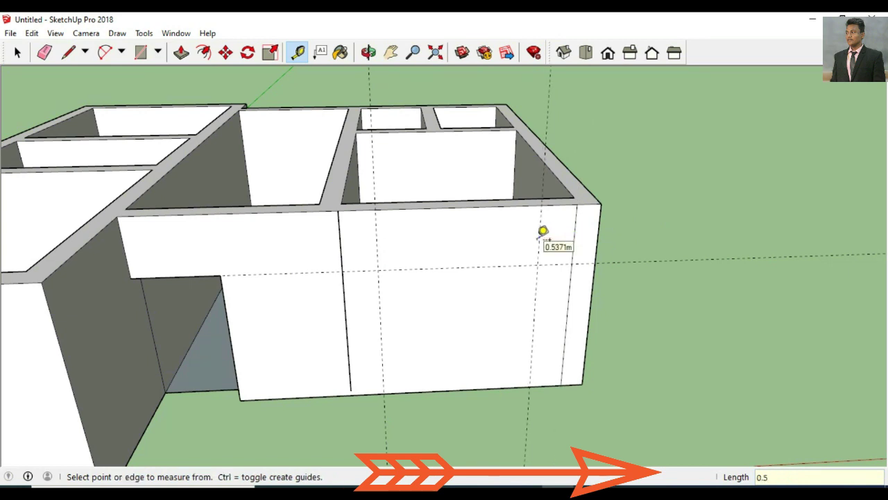
Step: Outline the window between the guides with lines, making it 1.5 m tall
left_click(140, 52)
left_click(68, 52)
left_click(379, 269)
left_click(537, 264)
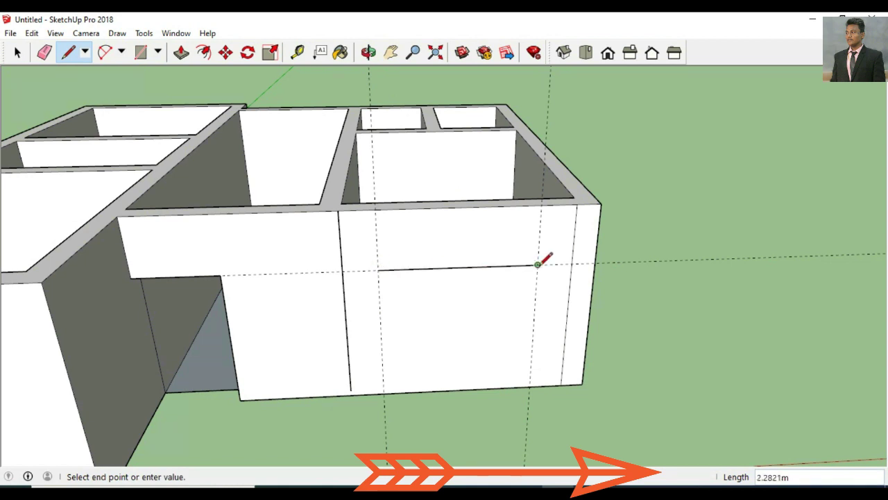
type("1.5")
key("Return")
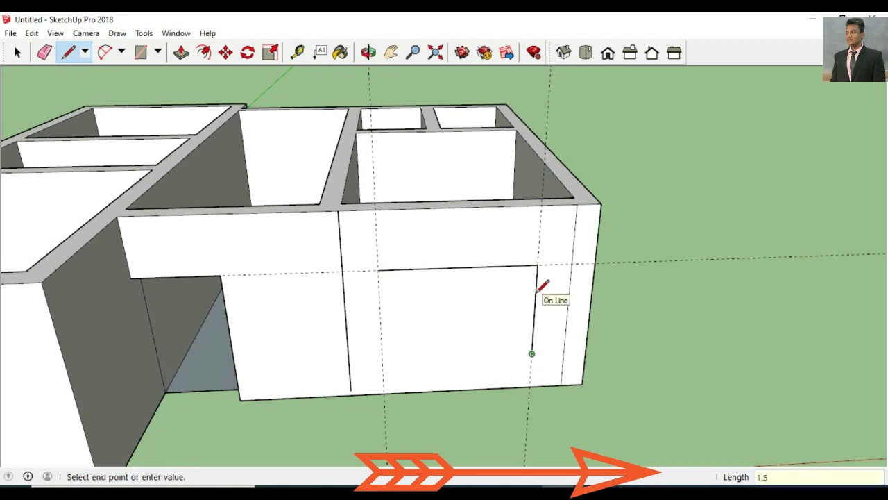
left_click(383, 359)
left_click(378, 269)
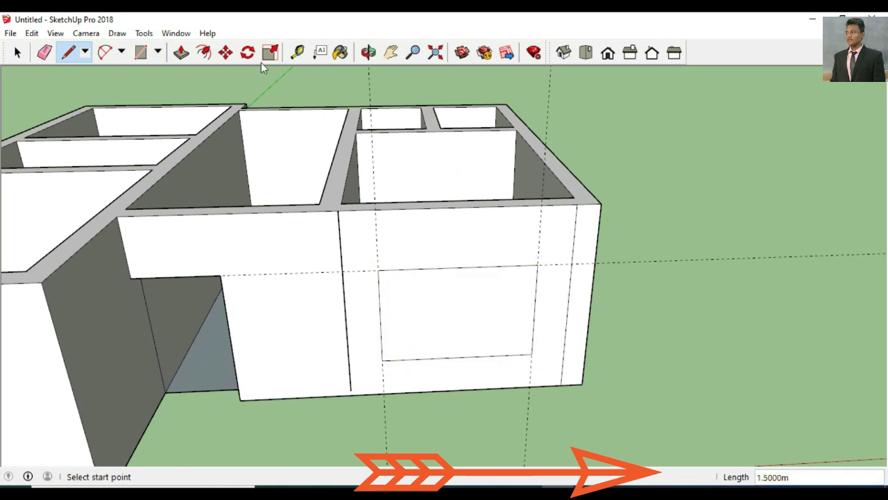
Step: Erase the helper lines and push the window face 0.3 m through the wall
left_click(44, 52)
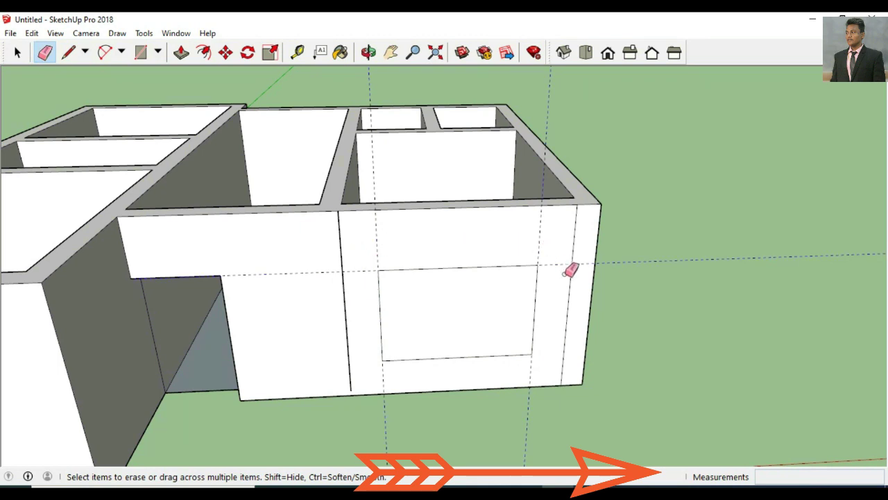
left_click_drag(582, 270, 323, 250)
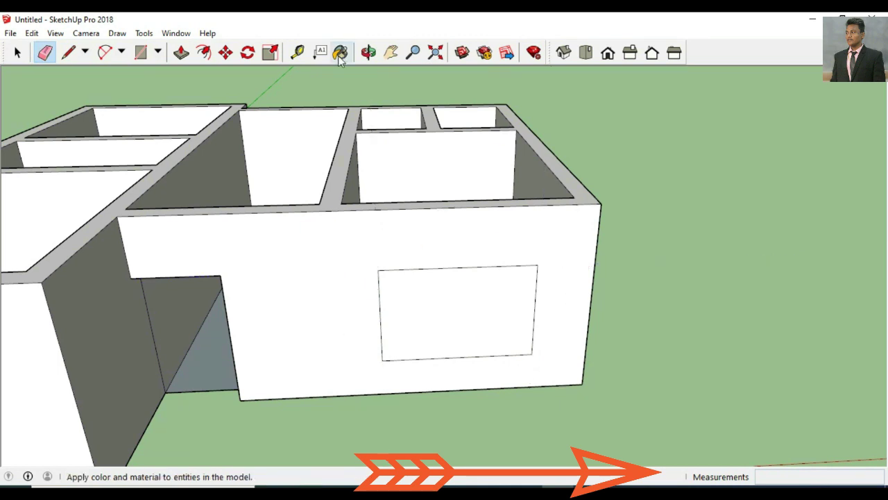
left_click(182, 53)
left_click(420, 278)
left_click(426, 284)
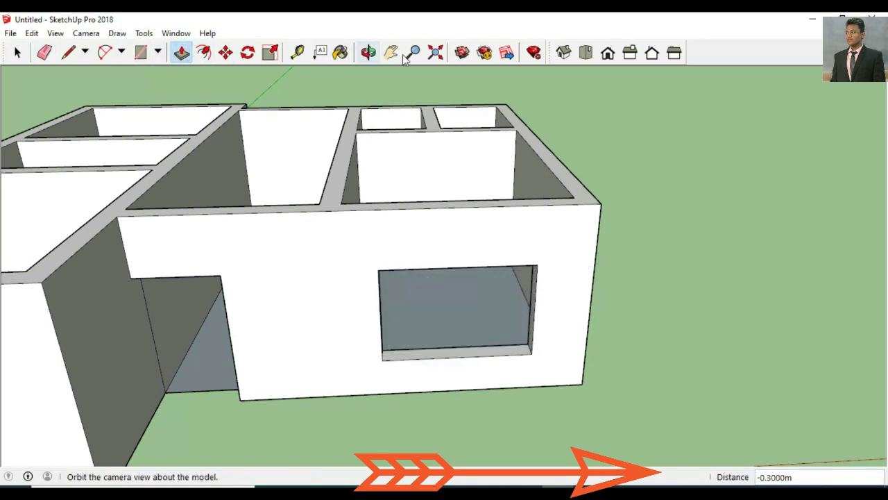
Step: Draw a vertical line splitting the left room's outer front wall
left_click(368, 53)
mouse_move(189, 178)
left_mouse_down()
mouse_move(402, 199)
mouse_move(403, 187)
mouse_move(534, 227)
mouse_move(357, 204)
mouse_move(260, 213)
mouse_move(470, 188)
left_mouse_up()
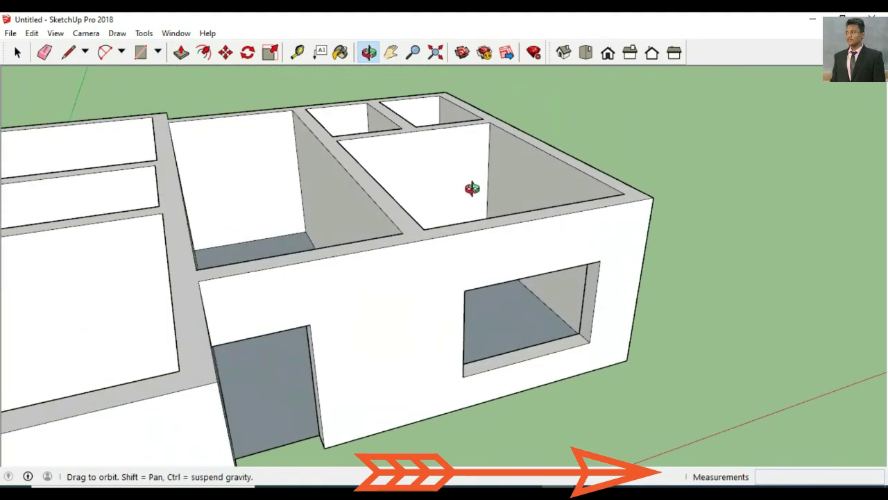
left_click(391, 52)
left_click_drag(326, 283, 407, 181)
left_click_drag(328, 209, 65, 96)
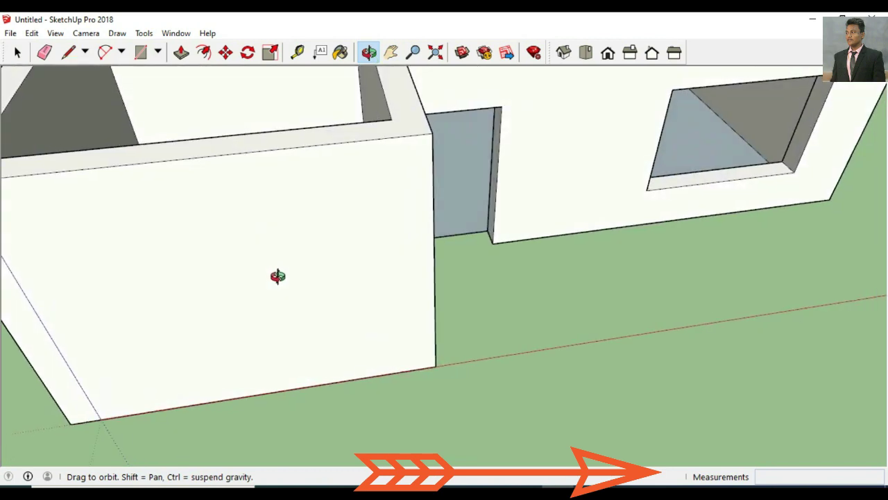
left_click(68, 52)
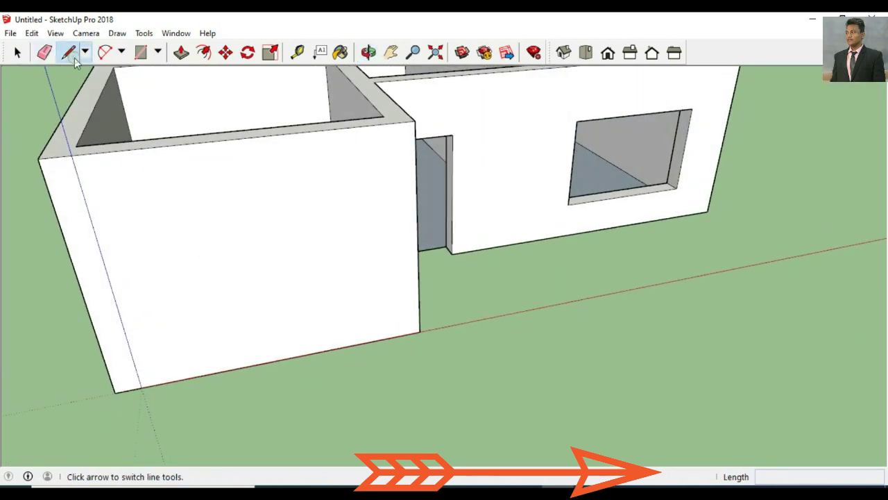
left_click(389, 123)
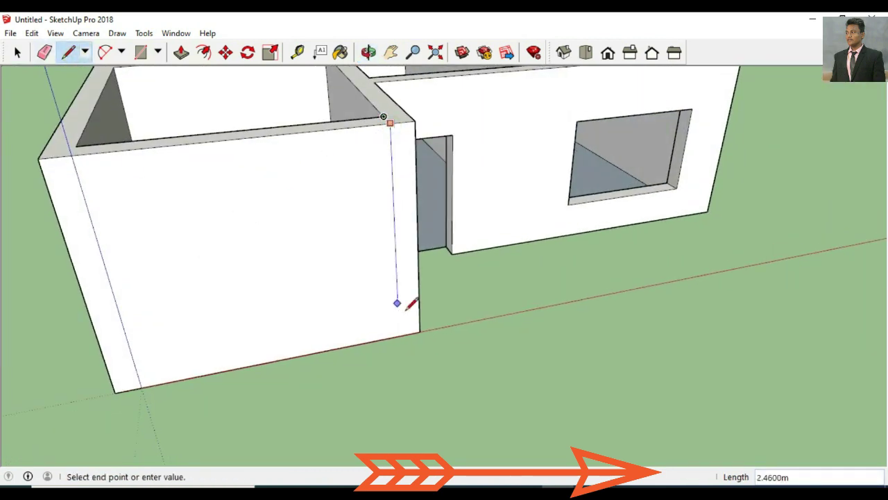
left_click(399, 334)
Step: Place guides 0.5 m from the wall edge, beside the line, and 0.9 m below the top
left_click(298, 52)
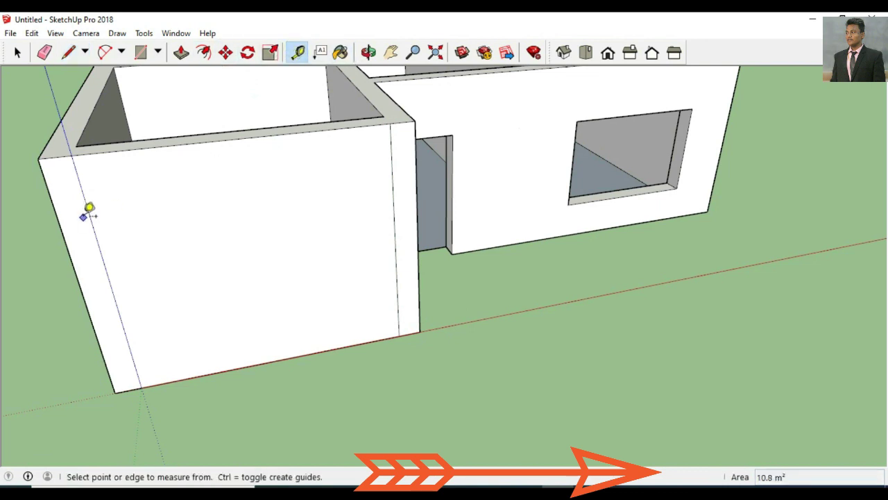
left_click(90, 217)
key("Return")
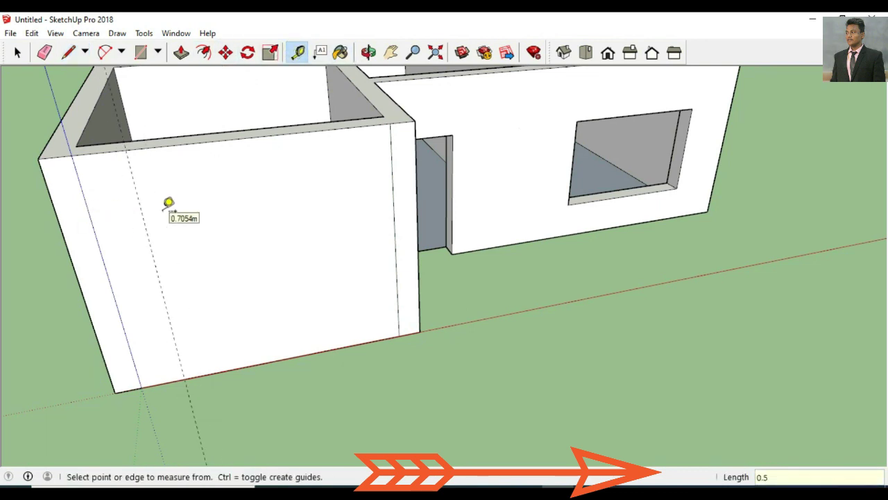
left_click(393, 212)
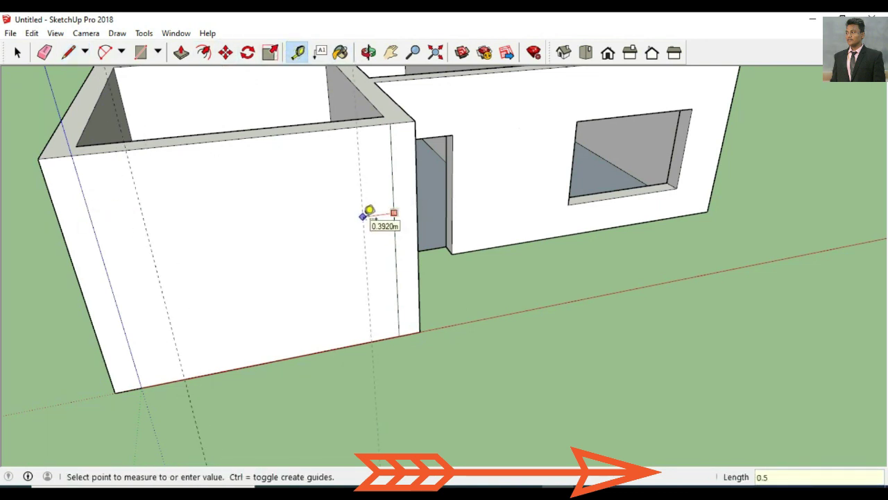
left_click(362, 216)
left_click(227, 140)
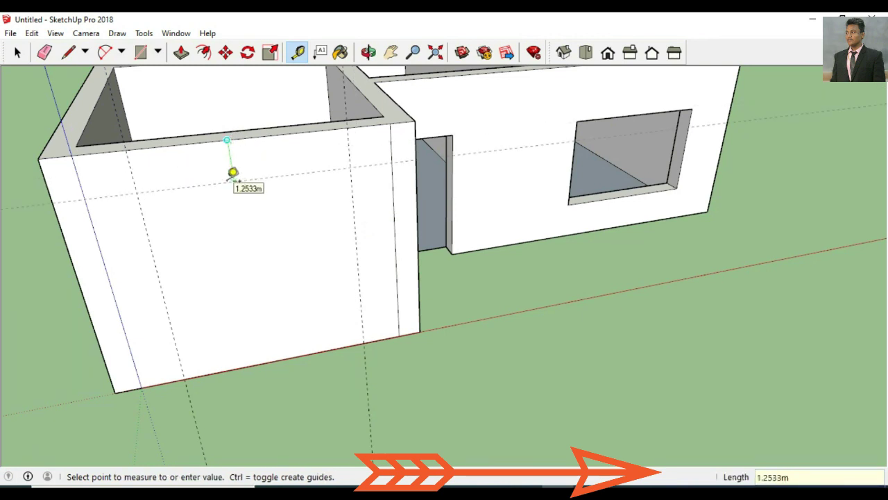
key("Return")
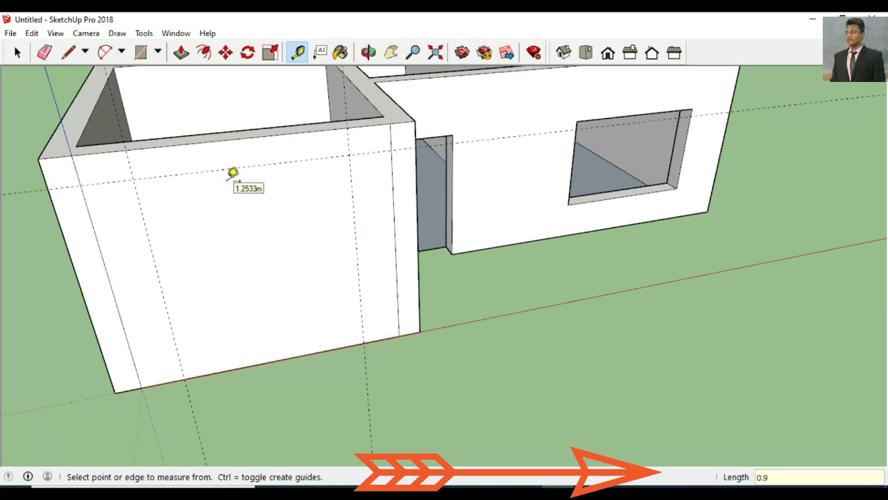
Step: Add another horizontal guide measured down from the wall top
left_click(369, 52)
mouse_move(236, 204)
left_mouse_down()
mouse_move(229, 298)
mouse_move(174, 170)
left_mouse_up()
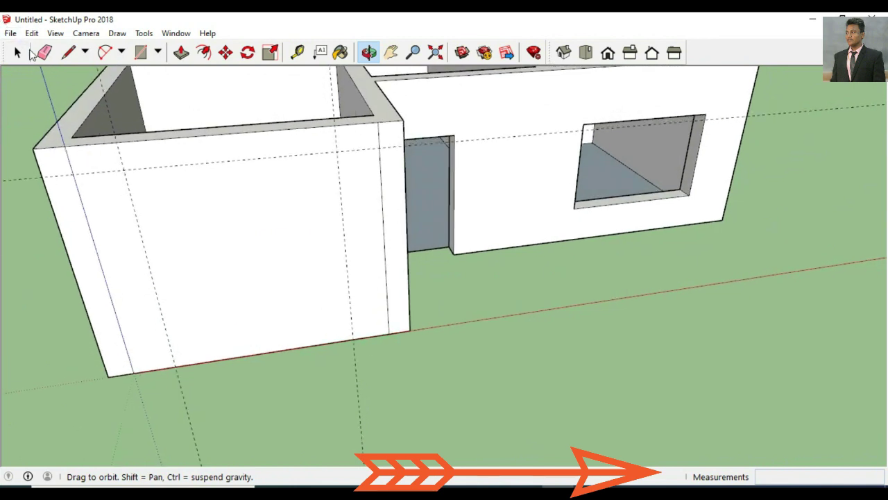
key("e")
left_click(297, 52)
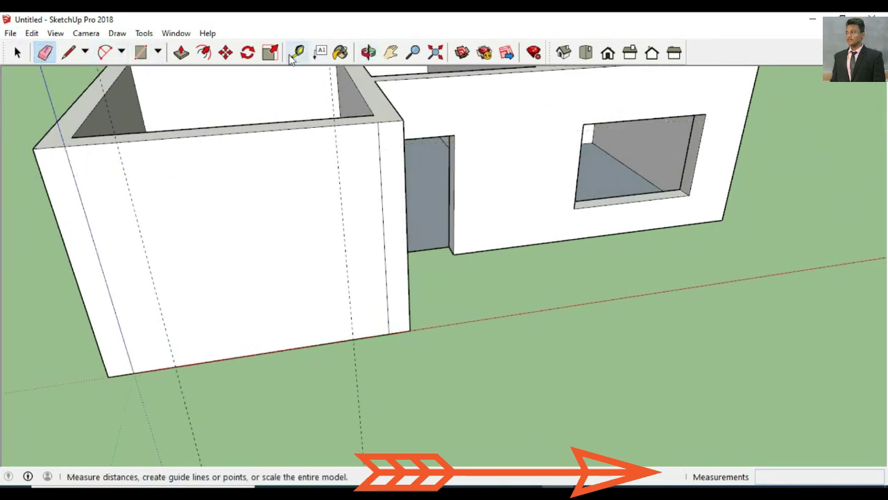
left_click(232, 133)
type("0.")
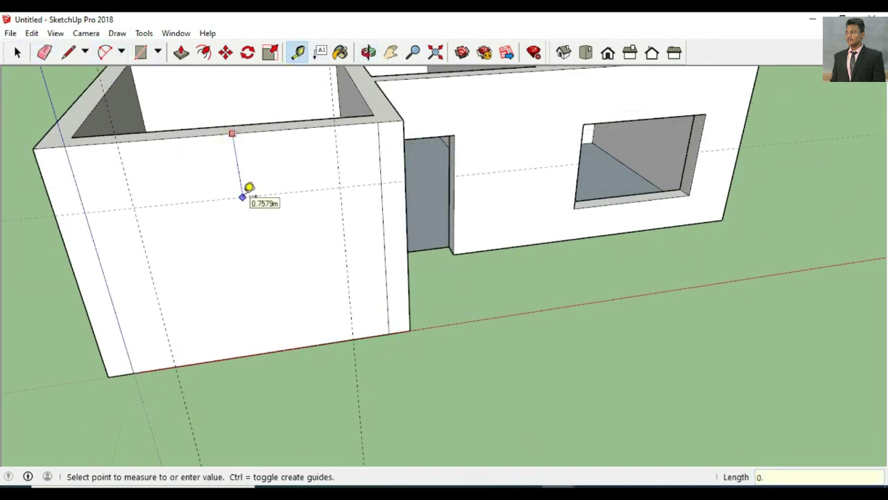
left_click(242, 197)
Step: Outline a 1.5 m tall window rectangle at the guides and erase the stray edge
left_click(68, 52)
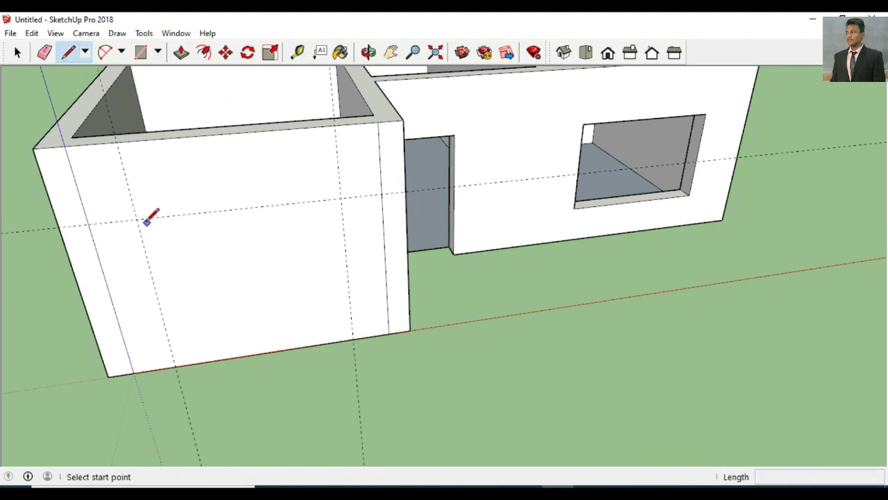
left_click(138, 219)
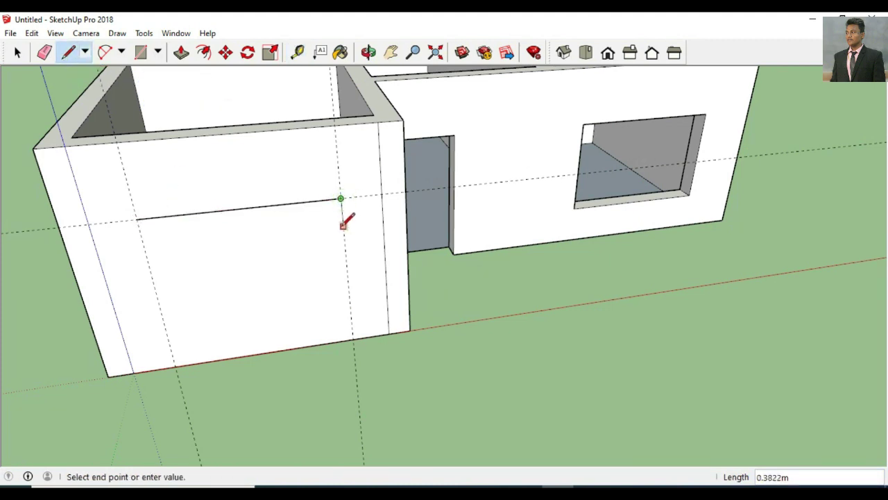
type("2.3000m")
key("Return")
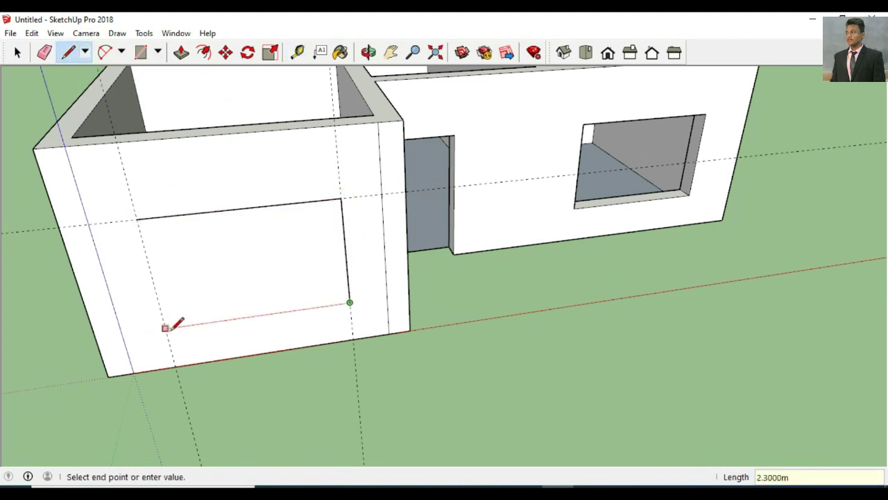
left_click(165, 326)
left_click(139, 220)
left_click(44, 52)
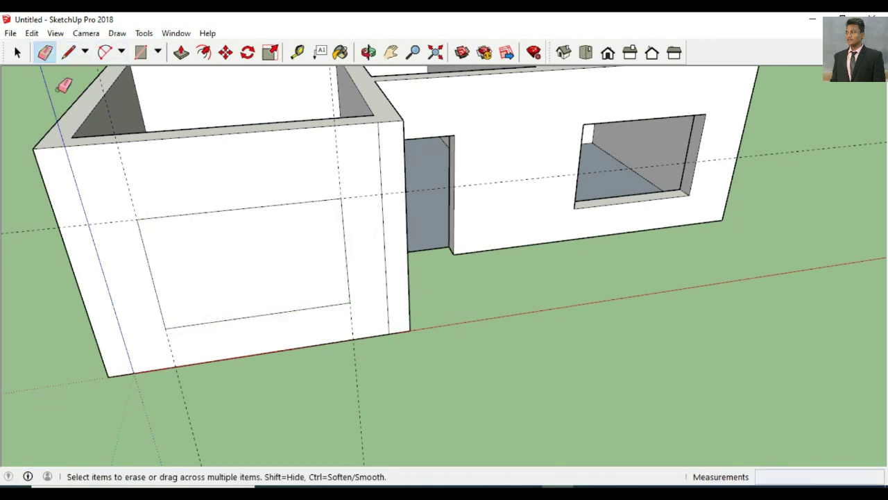
left_click(380, 174)
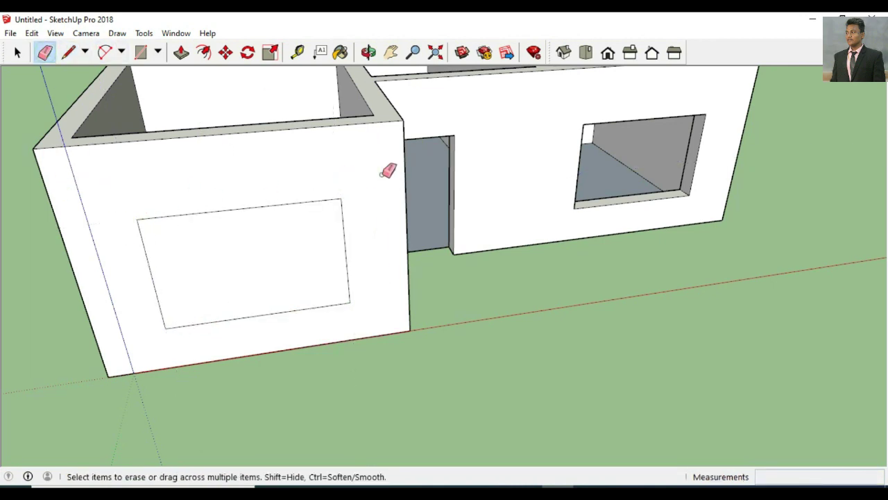
Step: Try pushing the window face into the wall, then undo the wrong recess
left_click(181, 52)
left_click_drag(224, 241, 297, 316)
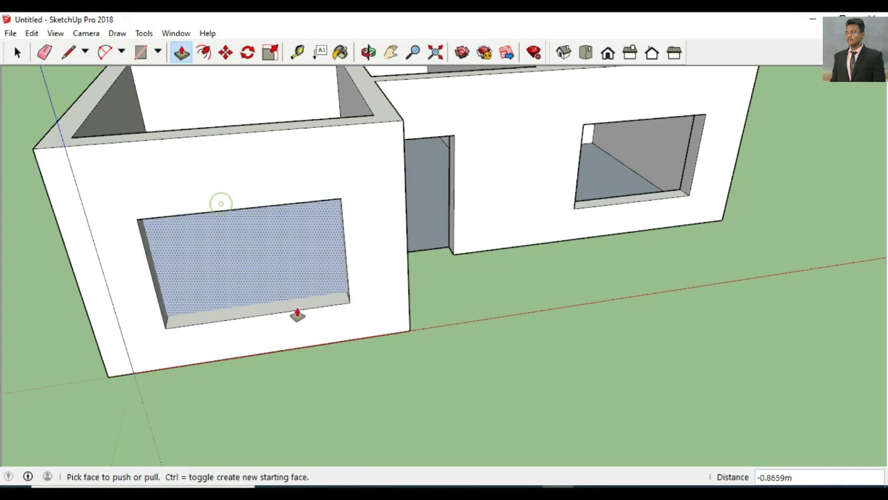
left_click_drag(219, 272, 249, 234)
key("Escape")
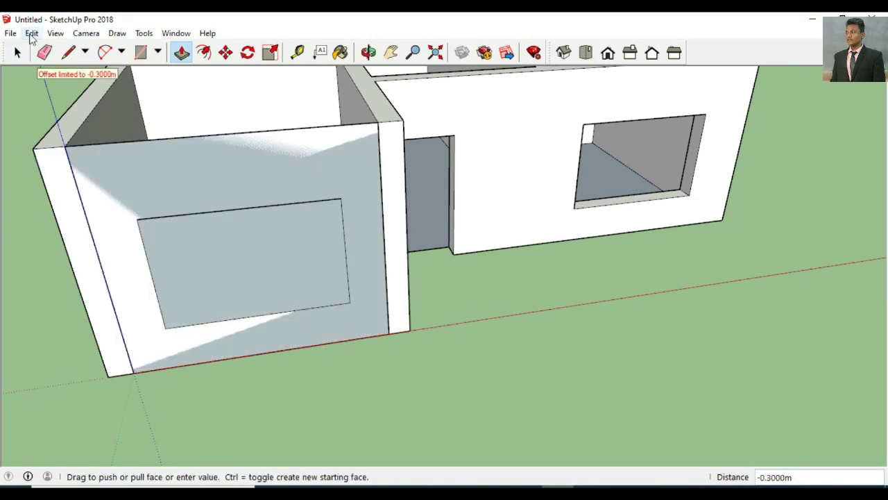
left_click(369, 52)
mouse_move(327, 263)
left_mouse_down()
mouse_move(381, 259)
mouse_move(143, 230)
mouse_move(424, 373)
mouse_move(317, 371)
left_mouse_up()
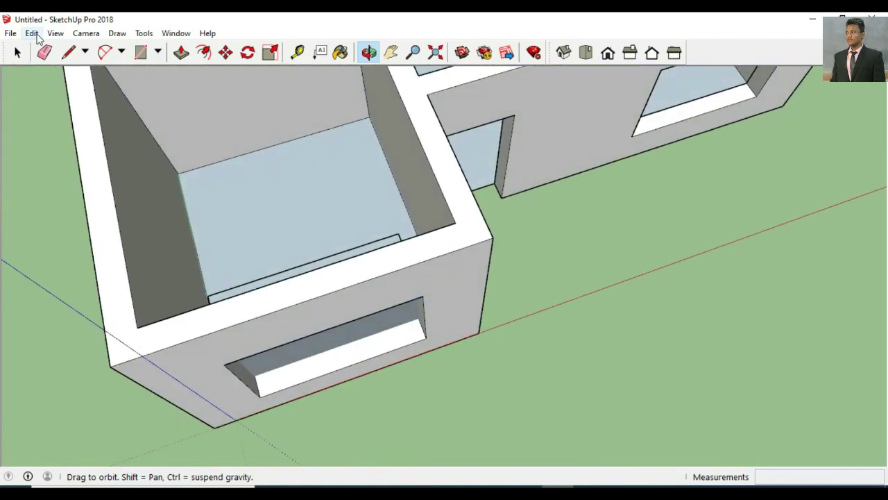
left_click(32, 32)
left_click(52, 46)
Step: Push the window face 0.3 m through the wall
left_click(181, 52)
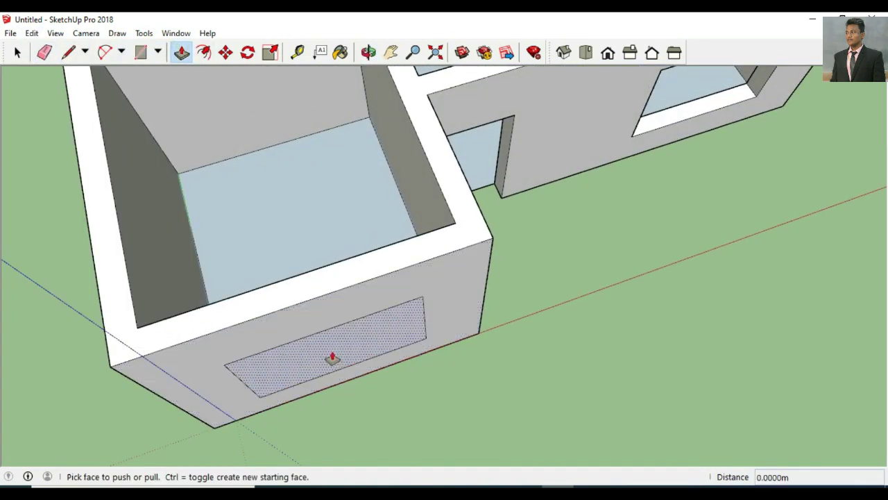
left_click(329, 357)
type(".3")
key("Return")
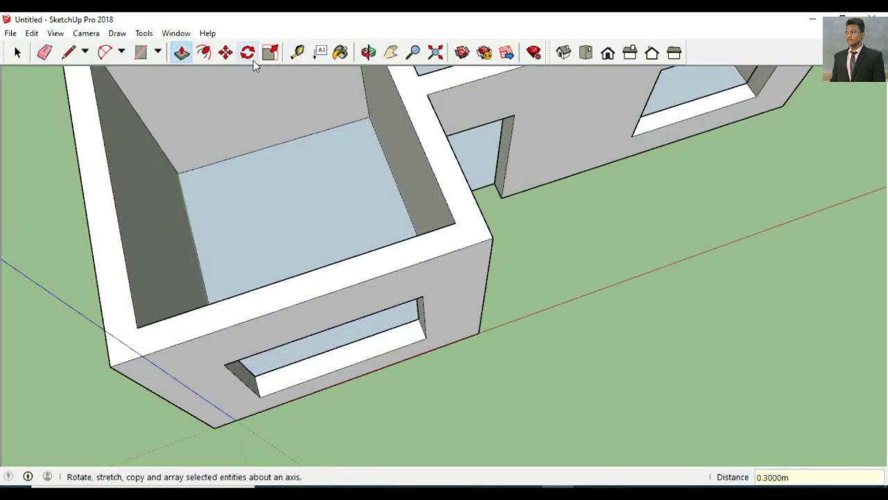
Step: Draw a vertical dividing line on the long front wall near its left end
left_click(368, 52)
mouse_move(319, 230)
left_mouse_down()
mouse_move(301, 168)
mouse_move(363, 263)
mouse_move(327, 278)
mouse_move(502, 252)
mouse_move(494, 351)
mouse_move(394, 415)
mouse_move(407, 430)
mouse_move(403, 420)
left_mouse_up()
left_click(68, 52)
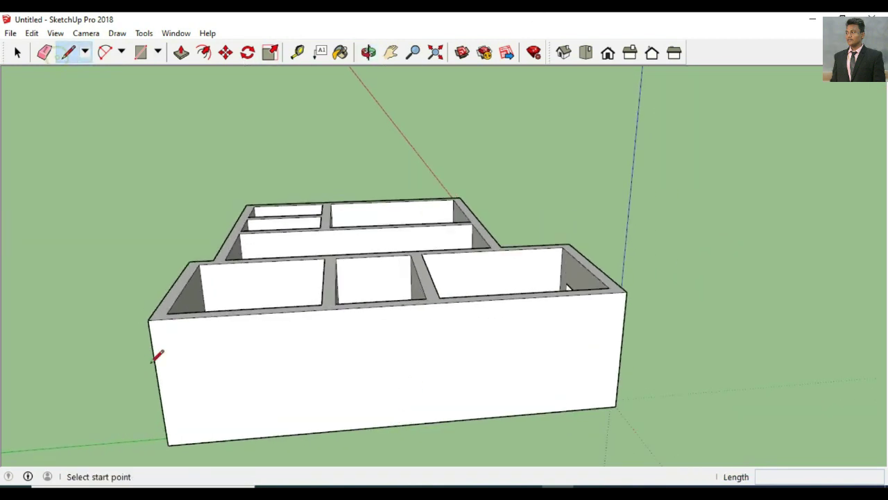
scroll(163, 318, "up", 2)
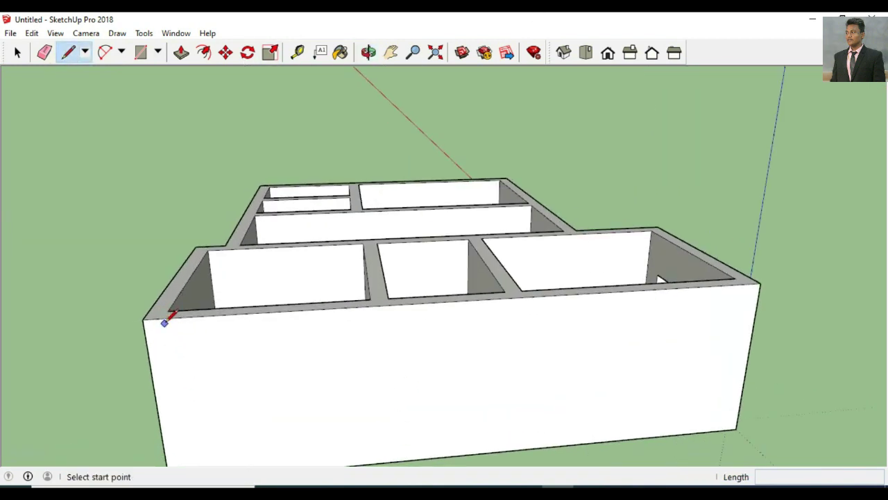
scroll(167, 314, "up", 1)
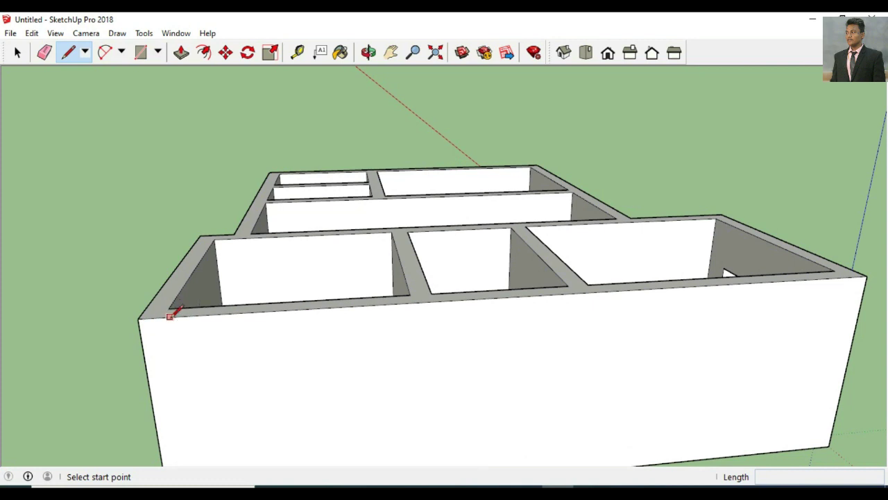
left_click(369, 52)
left_click_drag(351, 234, 358, 283)
left_click(68, 52)
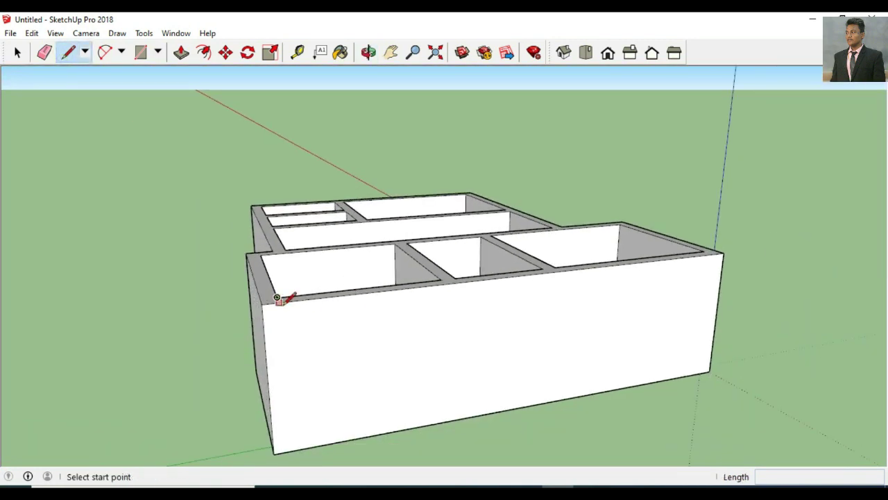
left_click(277, 297)
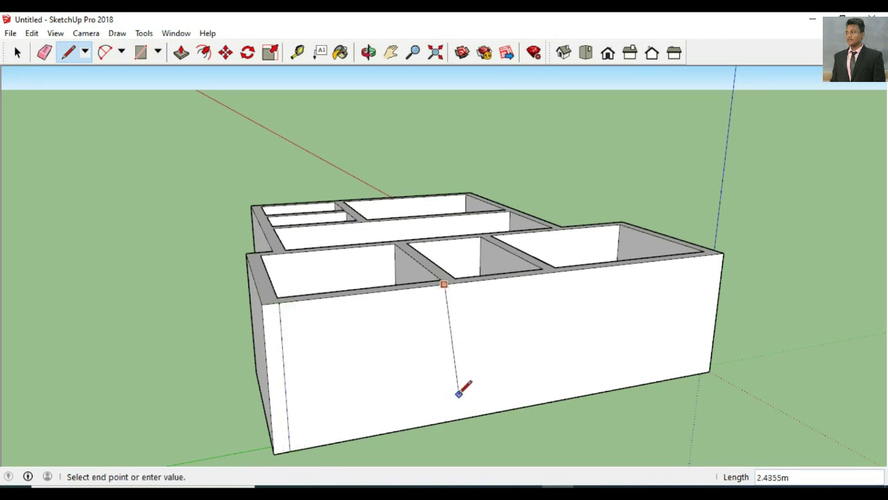
left_click(445, 421)
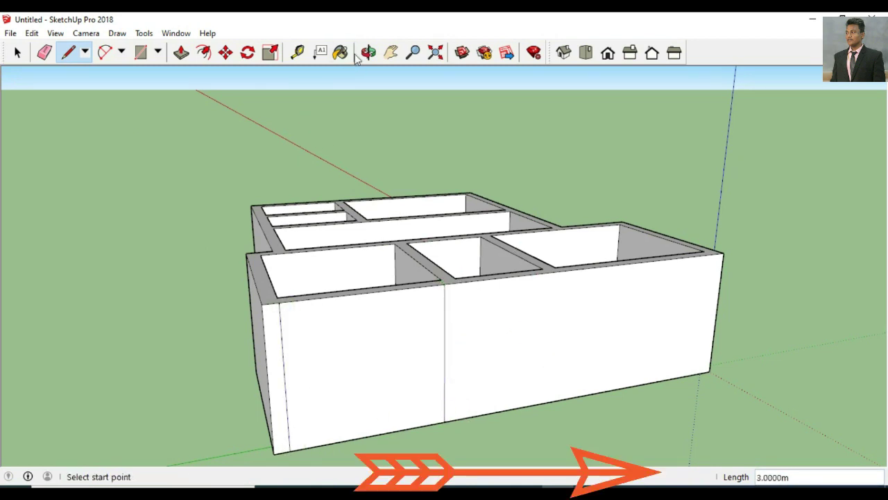
Step: Place two vertical guides on the wall and a guide 0.9 m below the top
left_click(297, 52)
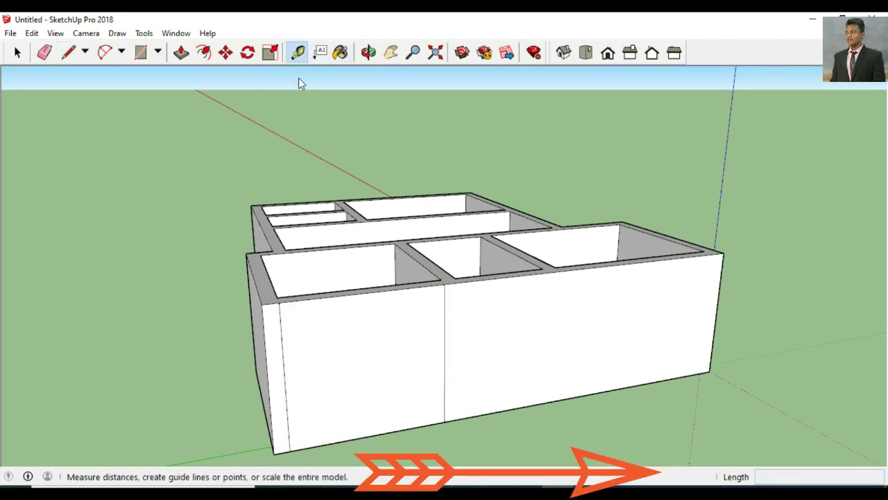
type(".5")
left_click(319, 358)
left_click(444, 354)
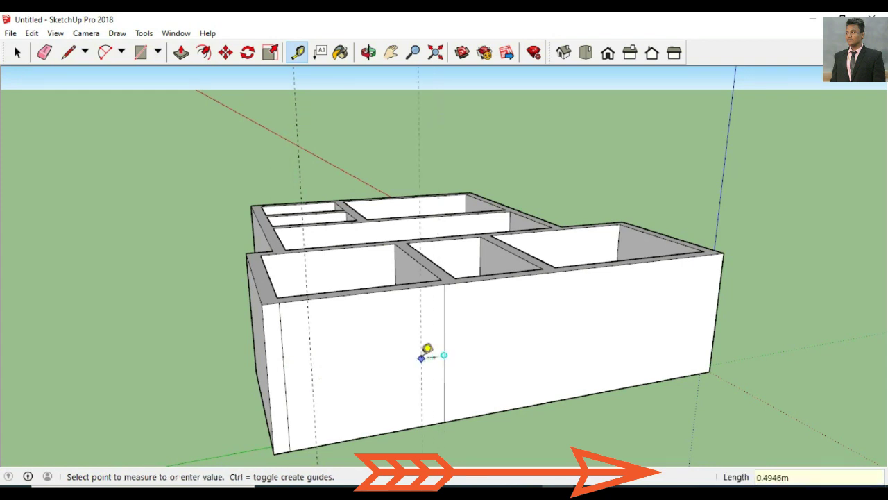
left_click(420, 358)
scroll(357, 308, "up", 1)
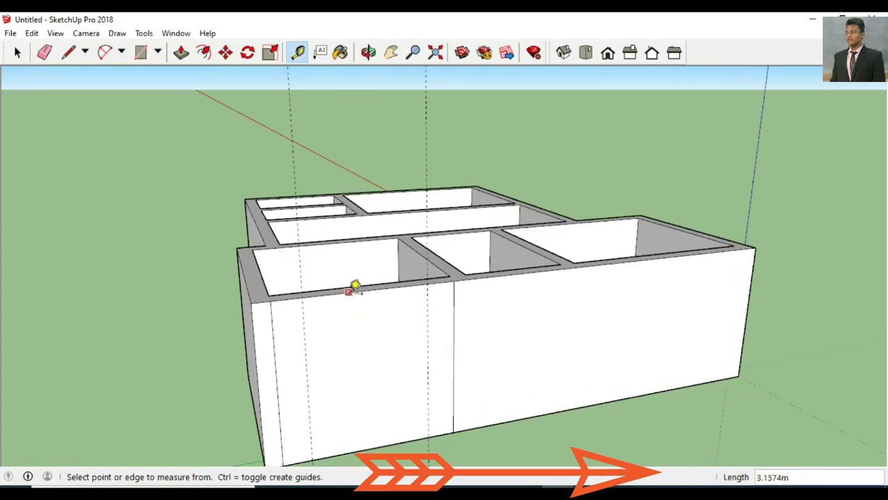
left_click(349, 292)
key("Return")
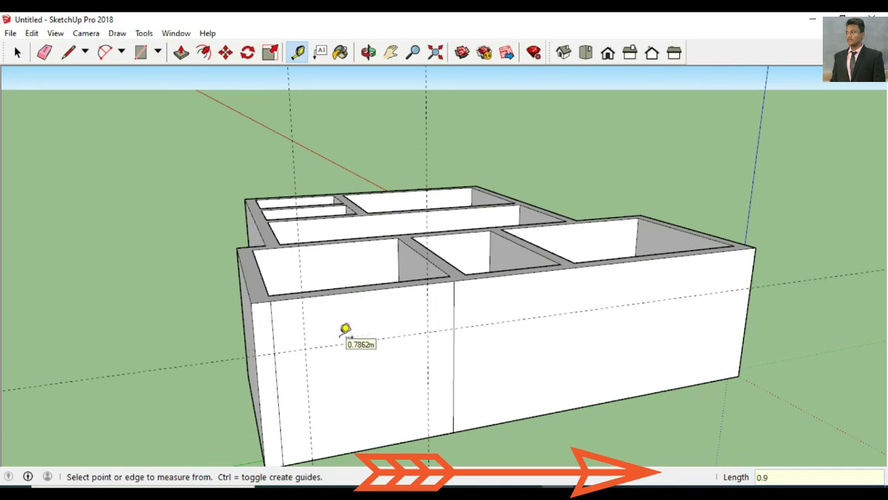
Step: Outline a 1.5 m tall window rectangle between the guides
left_click(68, 52)
left_click(308, 347)
left_click(428, 332)
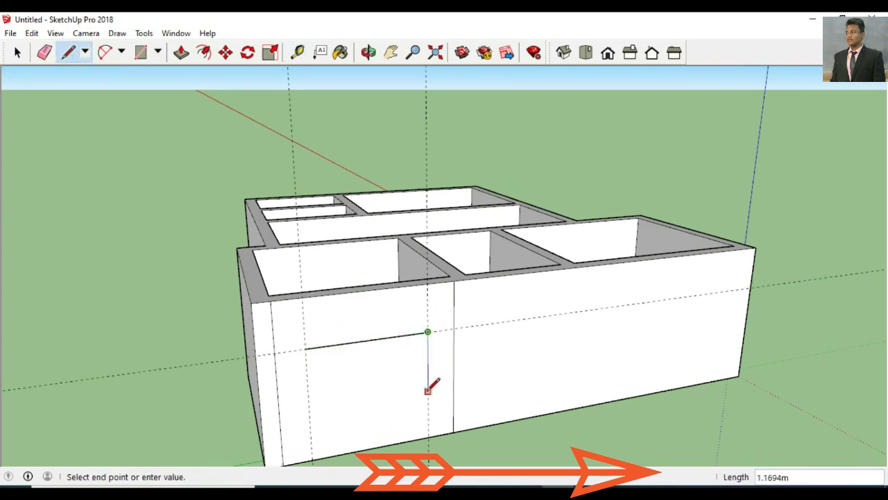
key("Return")
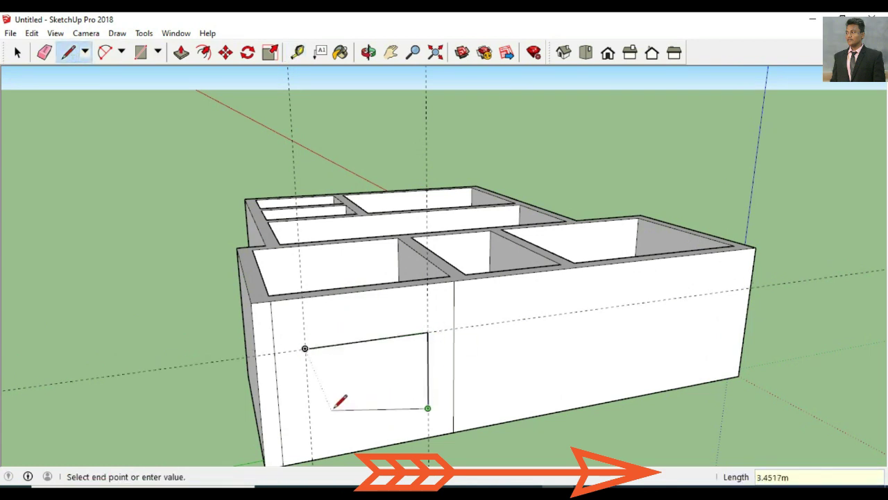
left_click(311, 427)
left_click(307, 347)
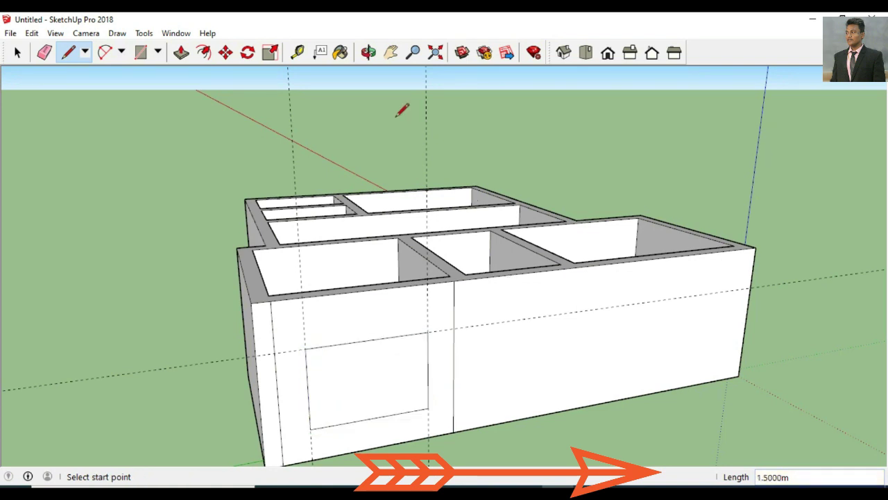
Step: Push the window face 0.3 m through the wall and erase the dividing line
left_click(181, 52)
left_click(357, 341)
type("0.")
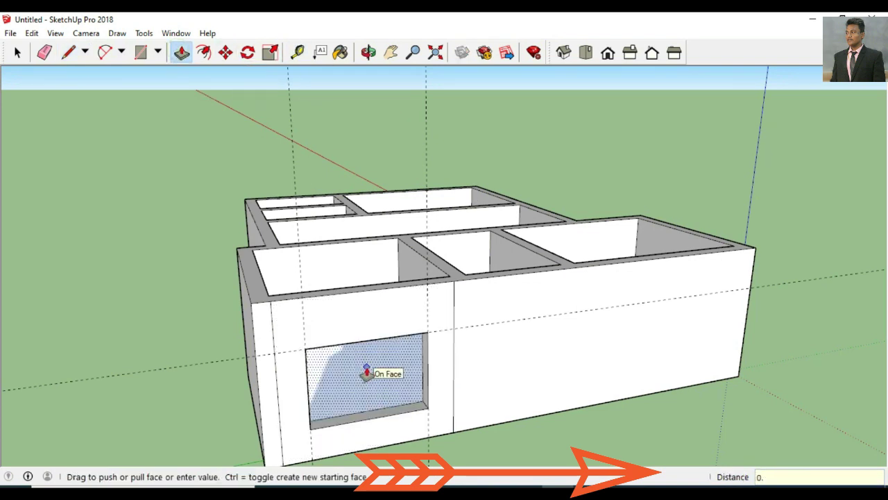
type("3")
key("Return")
left_click(45, 52)
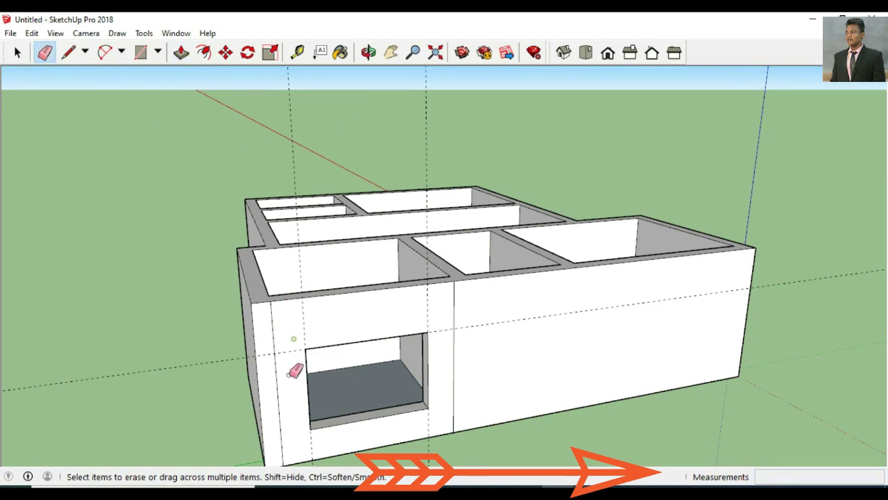
left_click(454, 313)
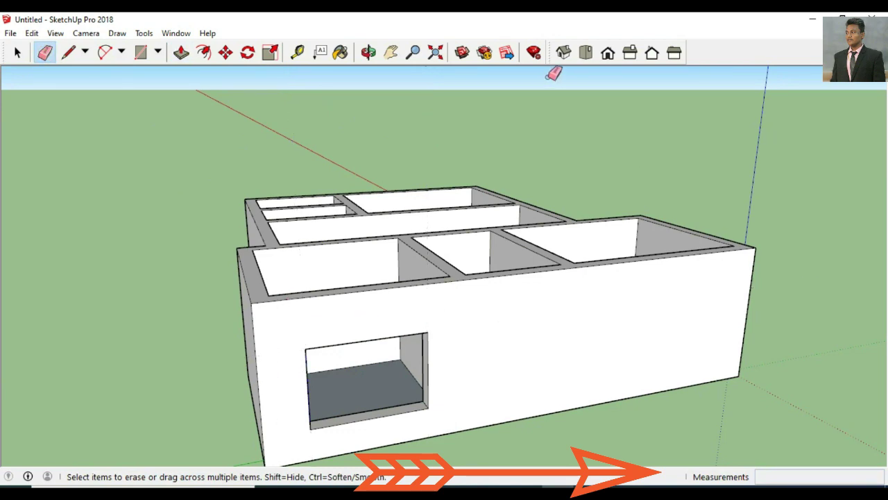
left_click(368, 53)
left_click_drag(466, 209, 387, 208)
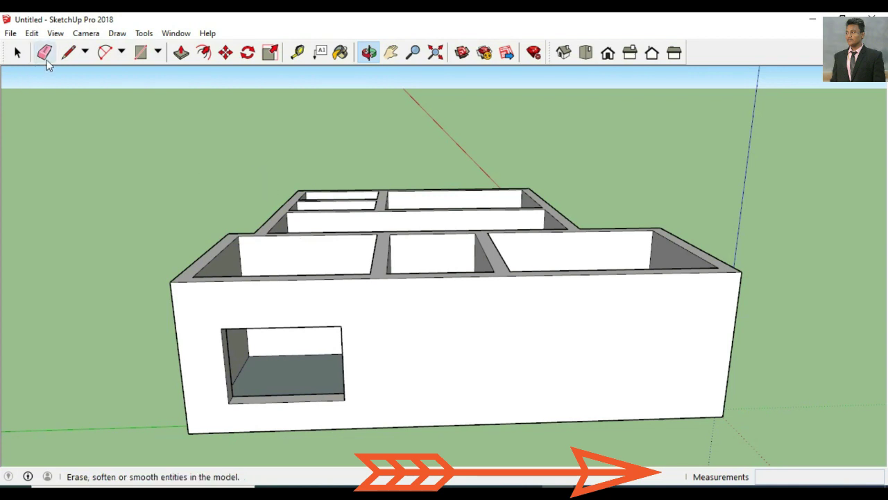
Step: Draw 3 m vertical edges on the front wall at both interior walls
left_click(68, 52)
scroll(389, 282, "up", 1)
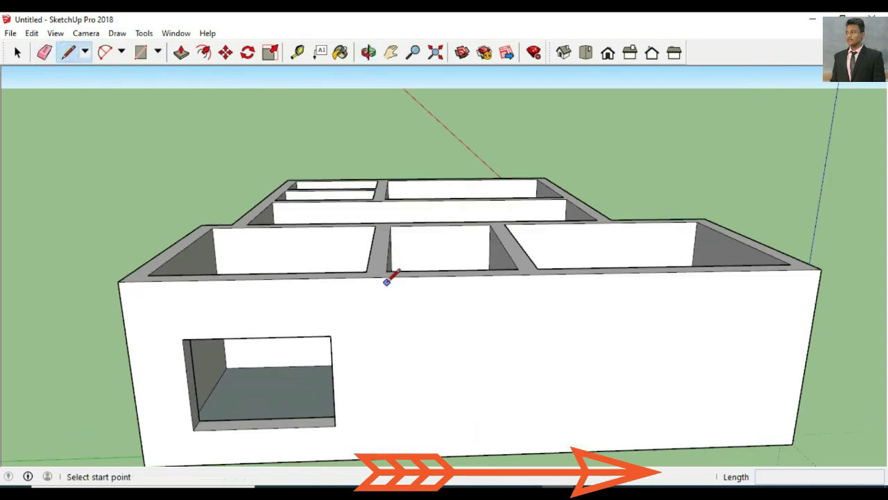
left_click(387, 271)
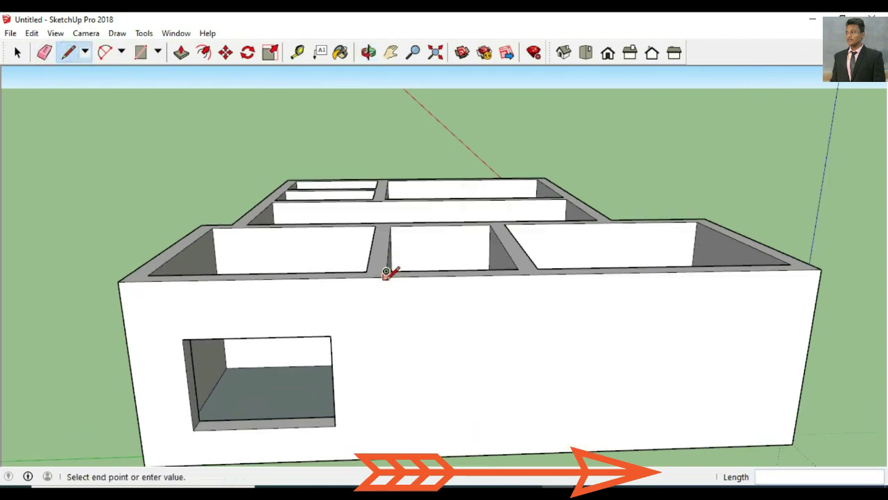
left_click(390, 454)
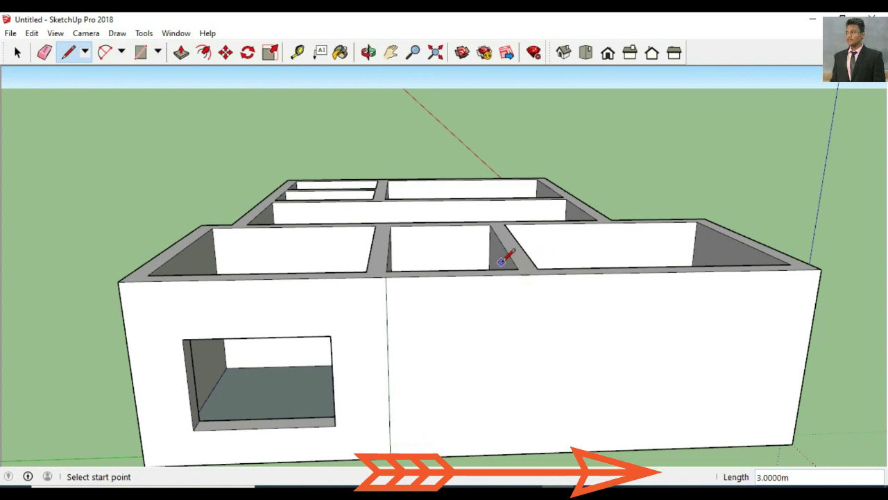
left_click(521, 274)
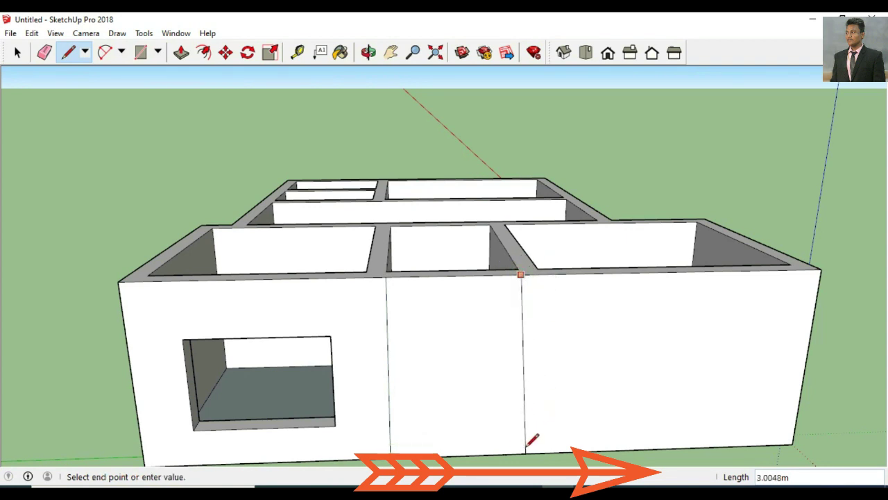
left_click(368, 52)
left_click_drag(431, 298, 478, 298)
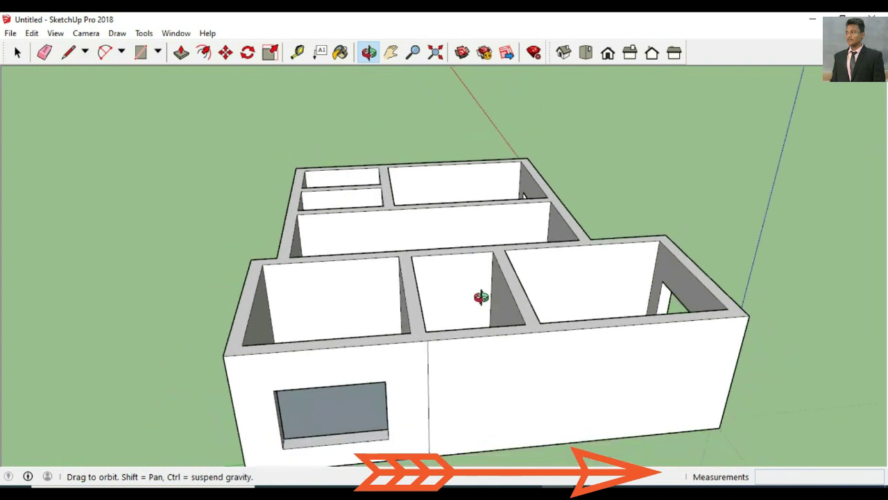
left_click(77, 60)
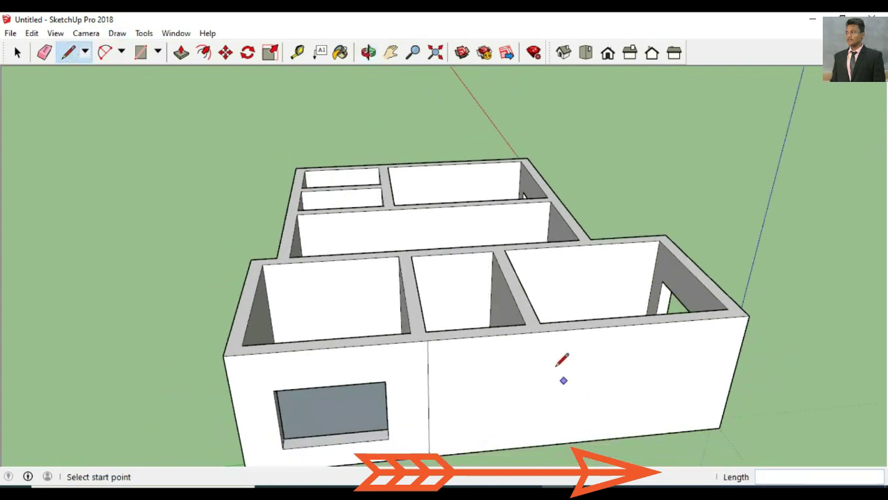
left_click(531, 332)
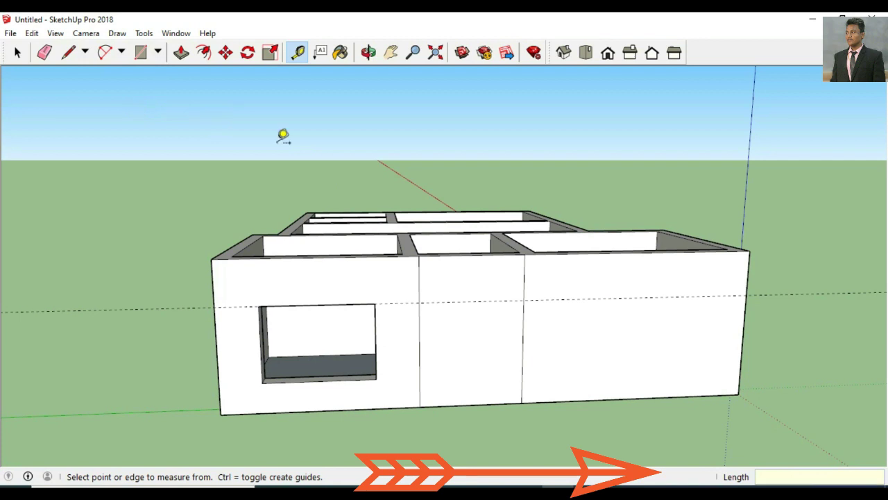
Step: Place a guide beside each of the two new vertical edges
left_click(420, 332)
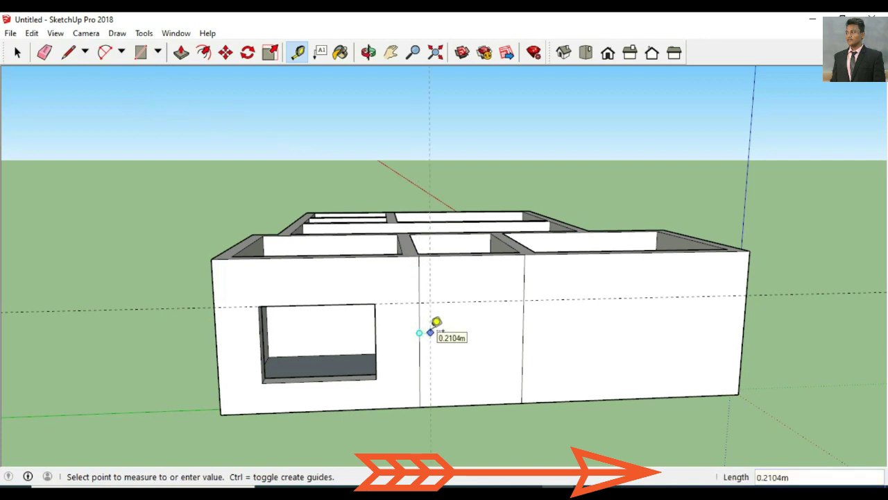
key("Return")
left_click(524, 324)
type("0")
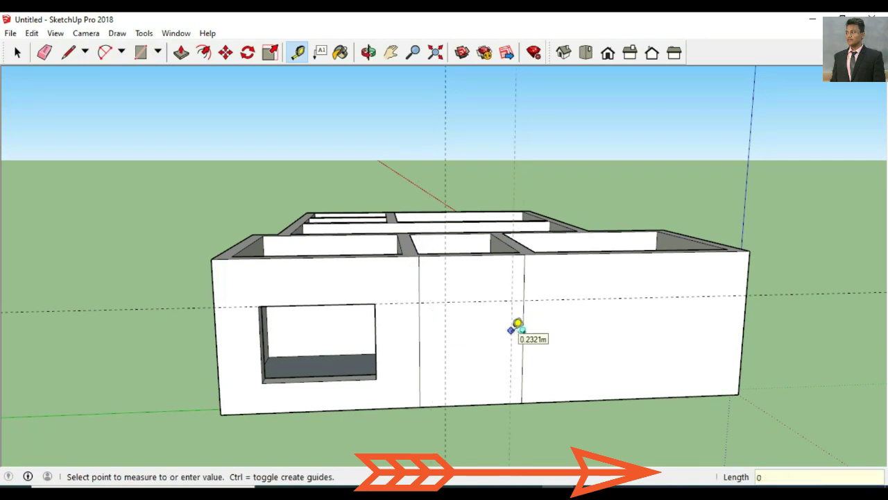
key("Return")
Step: Outline a 1 m square window at the guide crossing
left_click(68, 52)
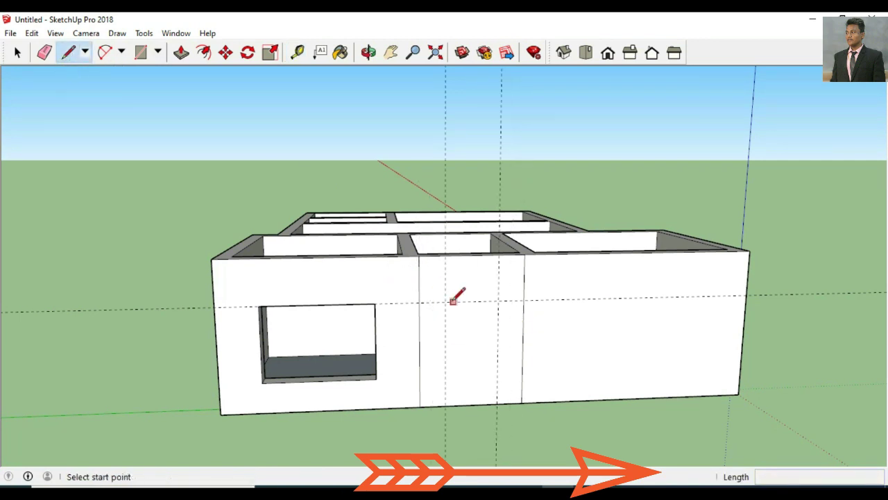
left_click(448, 302)
key("Return")
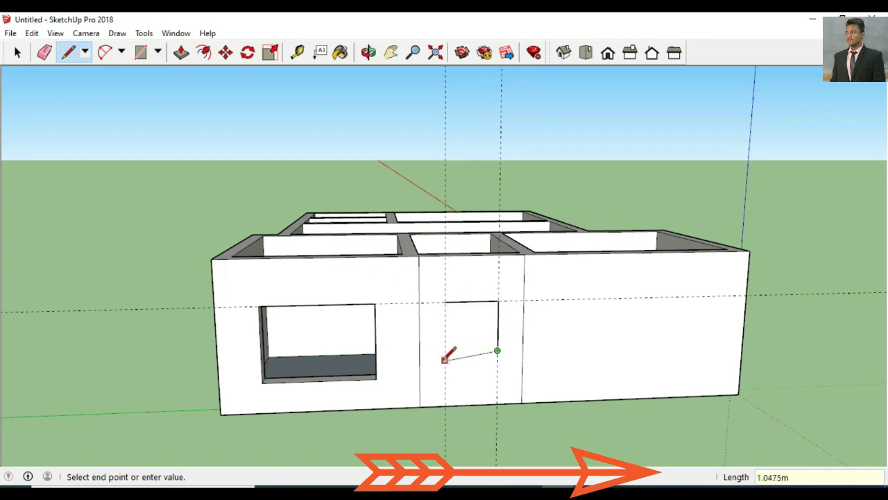
left_click(446, 302)
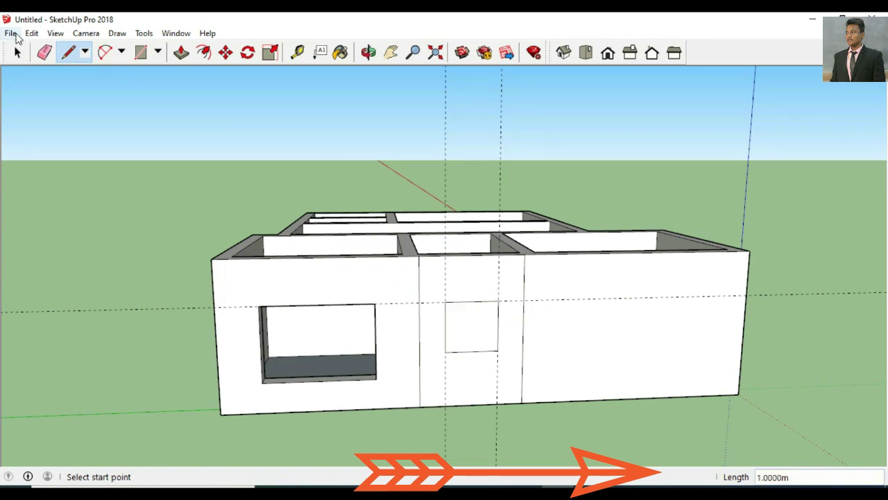
Step: Erase leftover edges and guides, then push the square 0.32 m through the wall
left_click(44, 52)
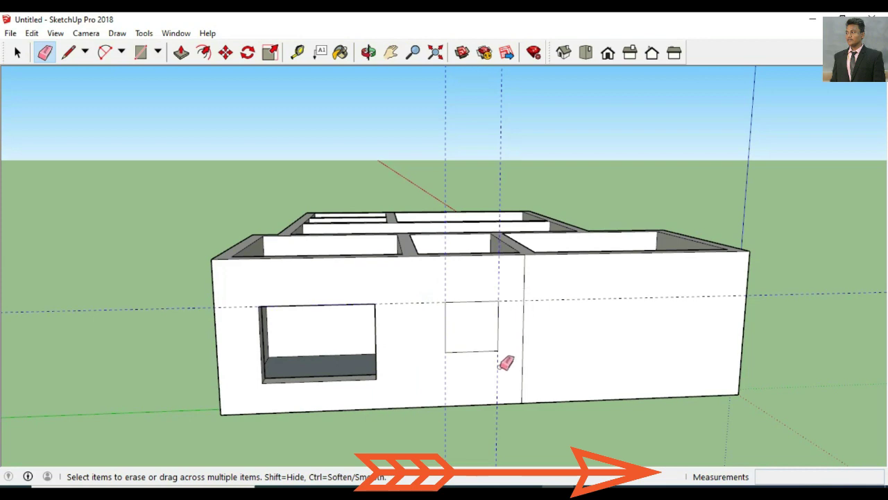
left_click_drag(507, 362, 551, 331)
left_click(181, 52)
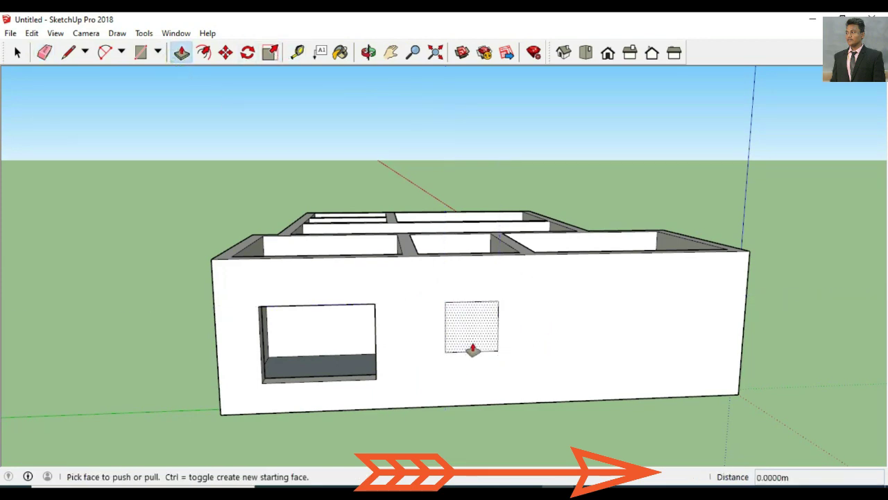
left_click_drag(472, 349, 468, 326)
type(".32")
key("Return")
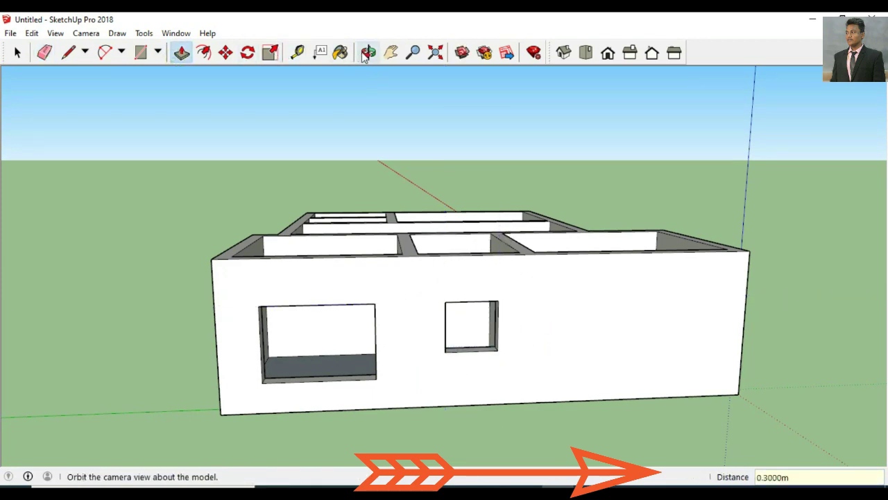
left_click(368, 52)
mouse_move(302, 289)
left_mouse_down()
mouse_move(415, 313)
mouse_move(423, 349)
mouse_move(496, 417)
mouse_move(508, 452)
mouse_move(447, 404)
mouse_move(415, 395)
mouse_move(414, 357)
mouse_move(589, 333)
mouse_move(517, 391)
left_mouse_up()
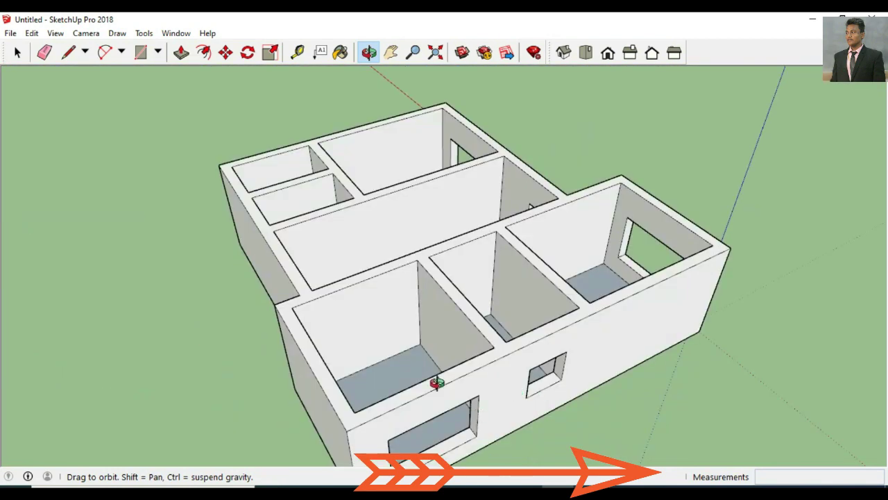
Step: Place a guide 0.9 m below the top edge of the other long front wall
mouse_move(437, 383)
left_mouse_down()
mouse_move(482, 407)
mouse_move(167, 273)
left_mouse_up()
key("e")
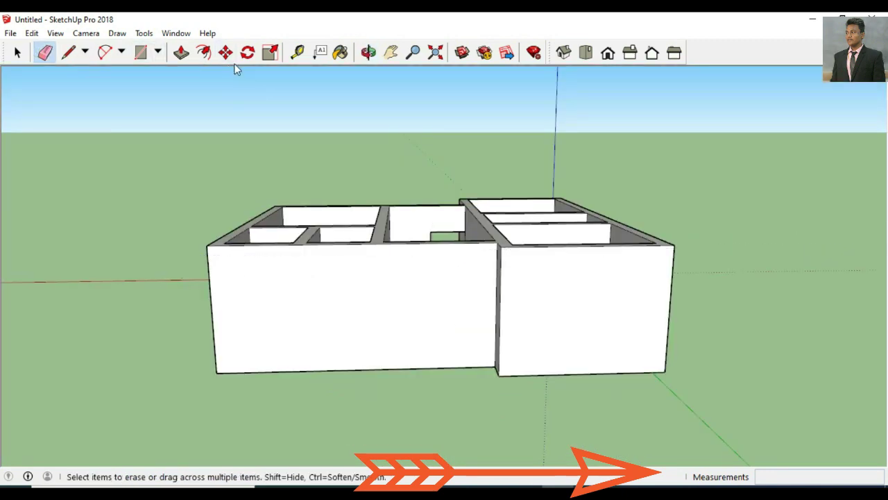
left_click(297, 52)
left_click(354, 247)
type("0.9")
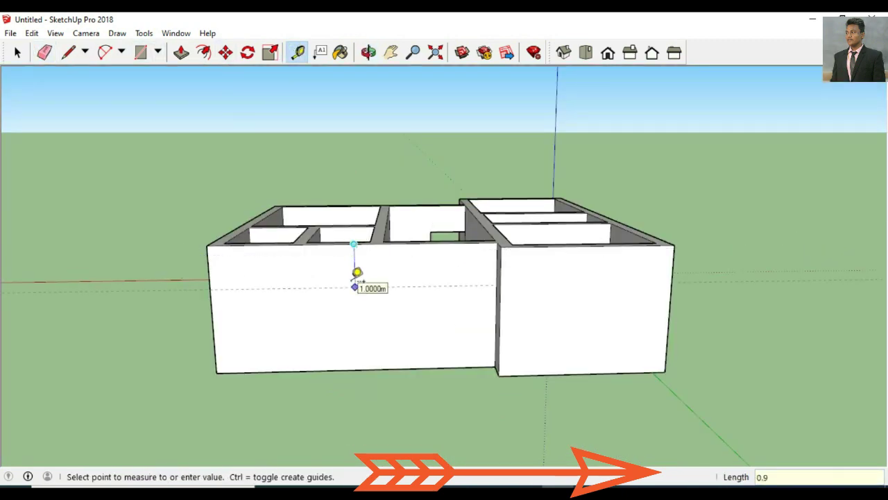
key("Return")
left_click(368, 52)
left_click_drag(371, 97, 394, 175)
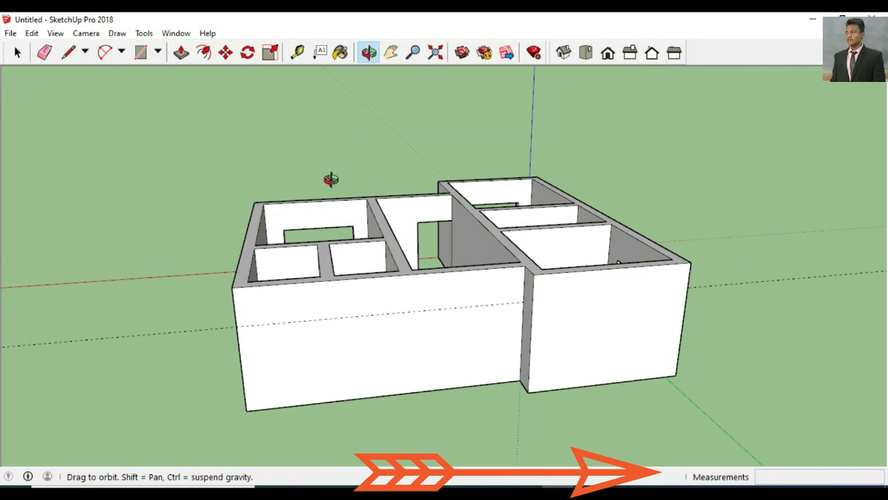
Step: Split the front wall with vertical edges at each interior wall, then begin a window rectangle
left_click(68, 52)
scroll(243, 286, "up", 1)
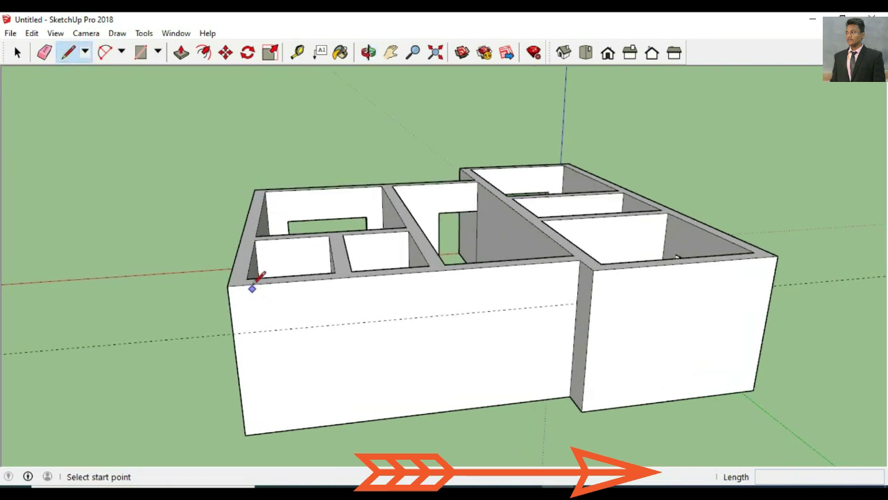
left_click(246, 285)
left_click(262, 433)
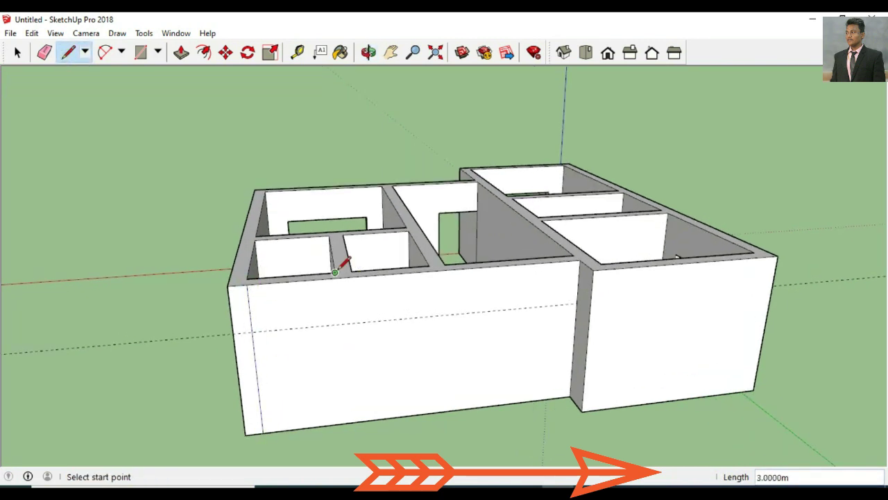
left_click(336, 274)
left_click(345, 421)
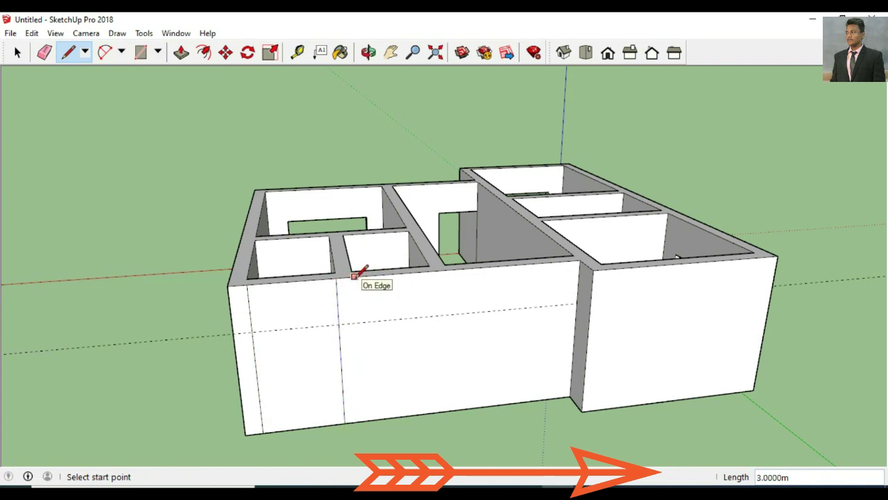
left_click(352, 271)
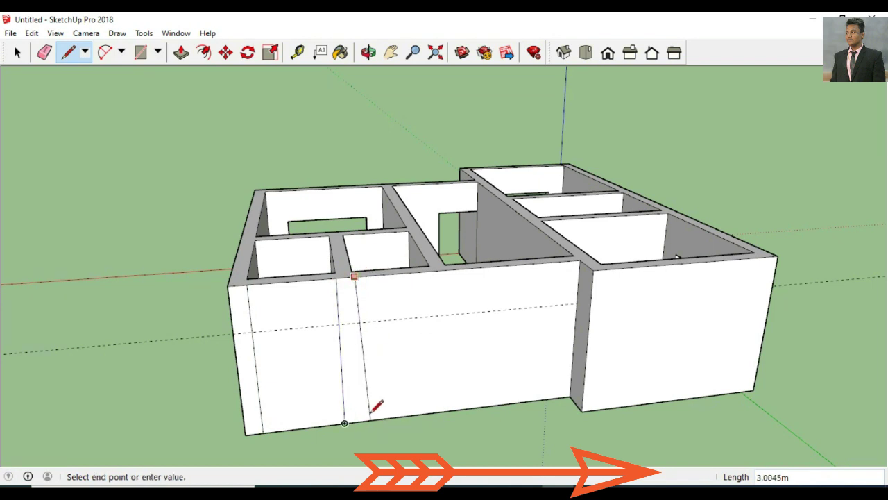
left_click(357, 416)
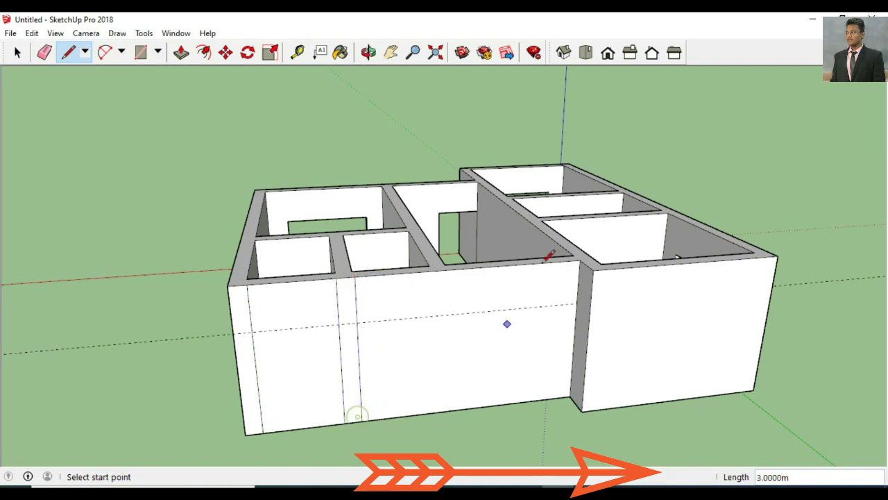
left_click(436, 412)
left_click(447, 269)
left_click(448, 411)
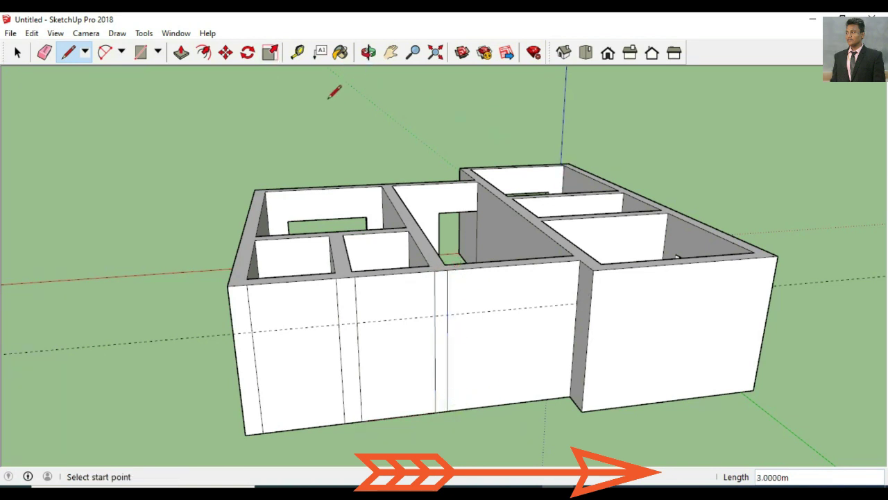
left_click(140, 52)
left_click(275, 329)
type("1,1")
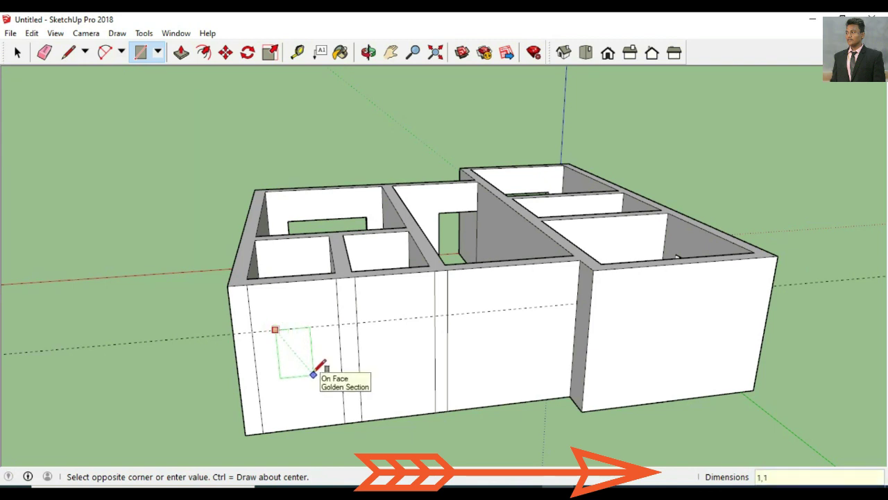
Step: Complete the 1 m square window outline and reposition it on the wall
key("Return")
left_click(226, 52)
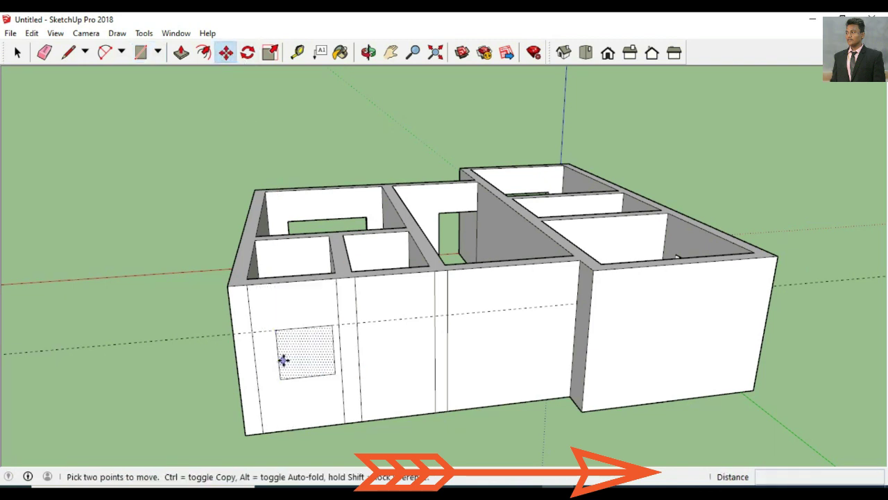
left_click(17, 53)
left_click(302, 364)
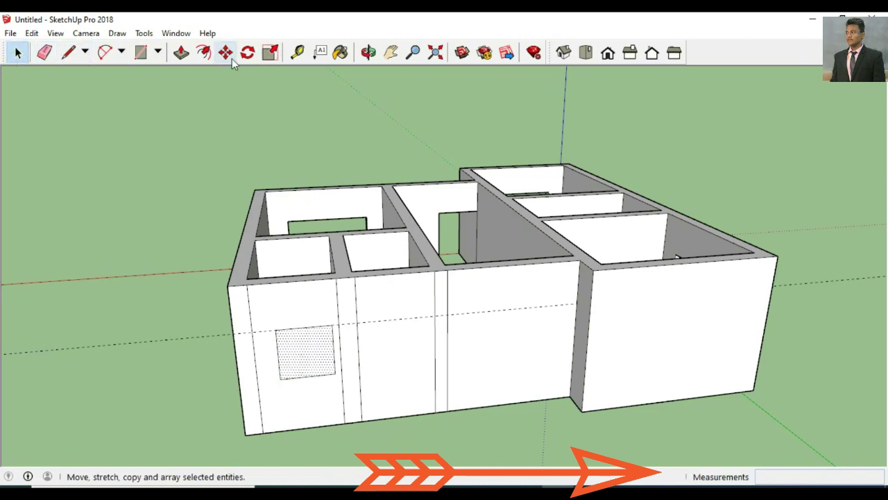
left_click(231, 60)
left_click(305, 357)
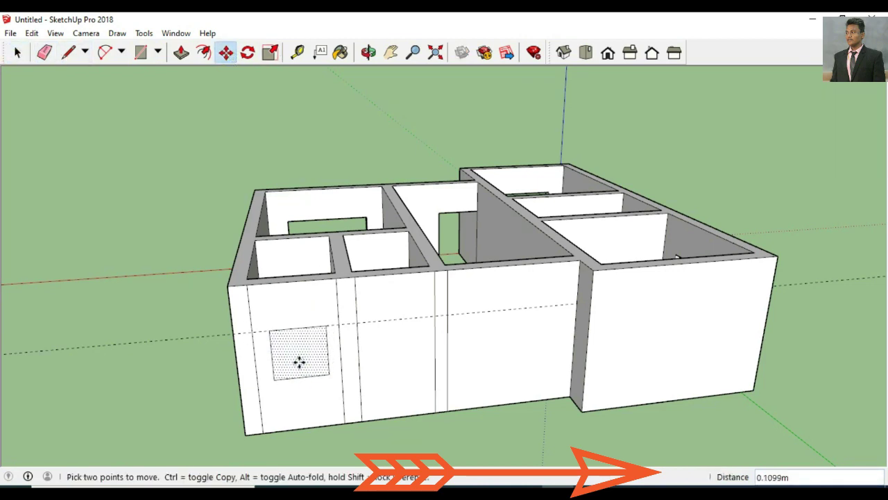
left_click(299, 361)
Step: Copy the window square into the next wall section to the right
mouse_move(383, 188)
middle_mouse_down()
mouse_move(359, 172)
mouse_move(367, 193)
middle_mouse_up()
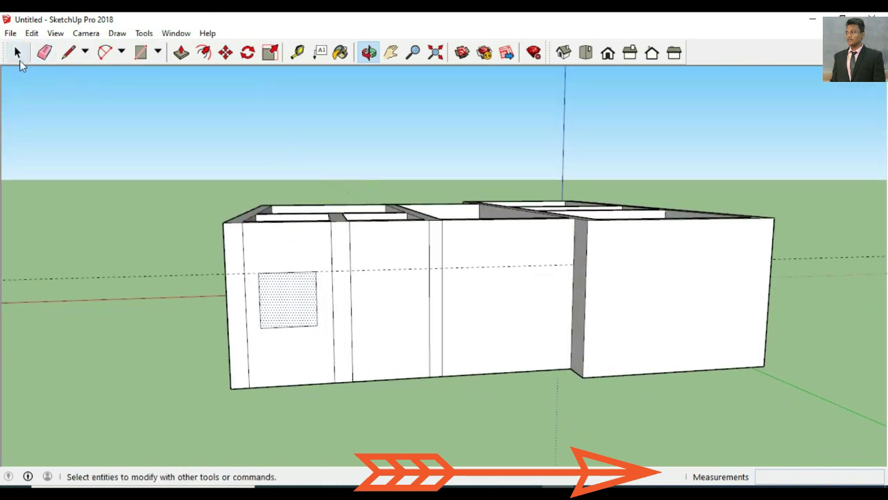
left_click(18, 52)
left_click(226, 52)
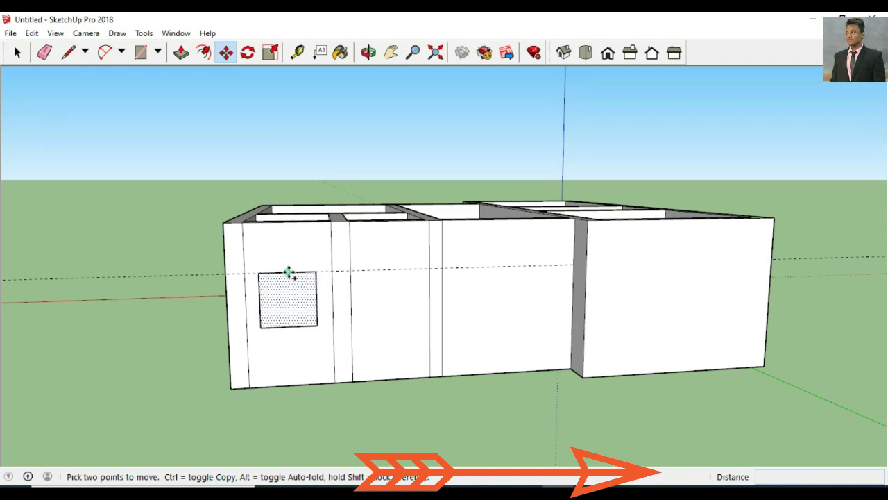
left_click(289, 272, "ctrl")
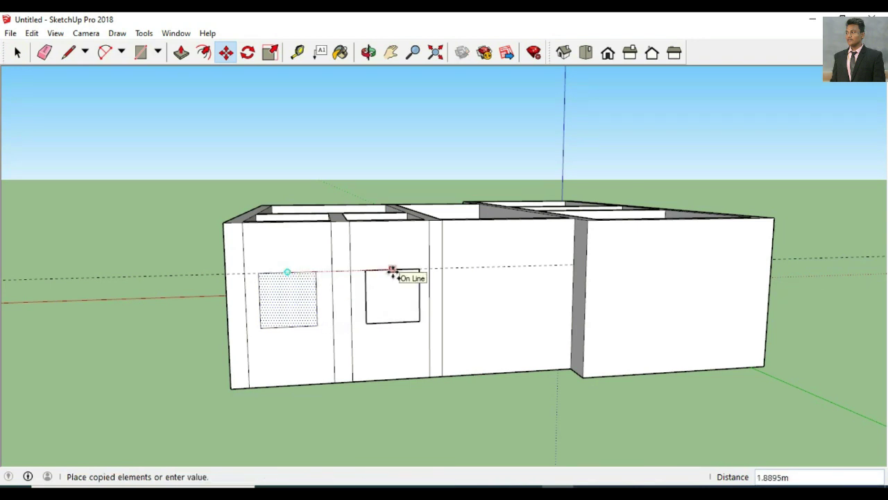
left_click(393, 270)
left_click(369, 52)
left_click_drag(368, 104, 346, 139)
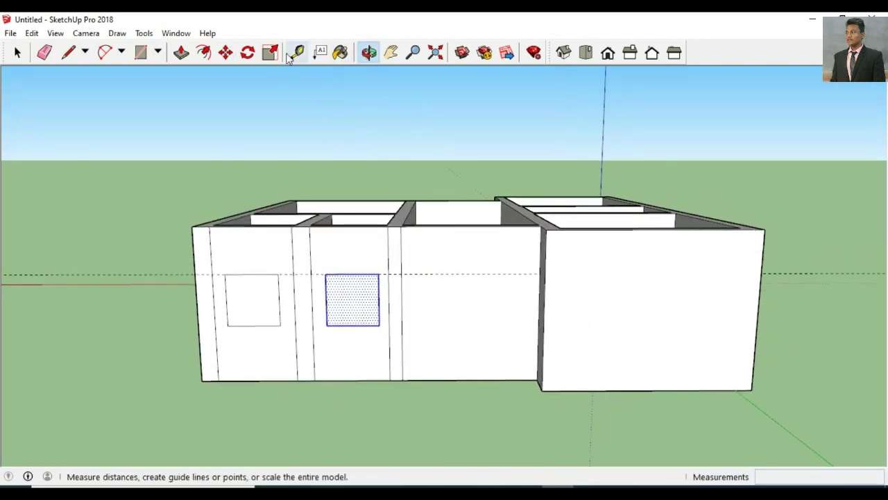
left_click(225, 52)
left_click(345, 313)
left_click(345, 317)
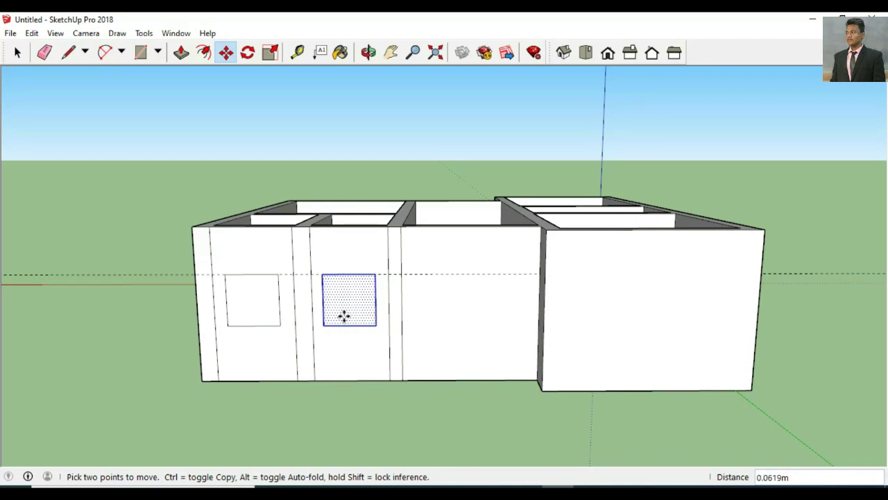
Step: Push both window faces 0.3 m through the wall
left_click(181, 53)
left_click(264, 285)
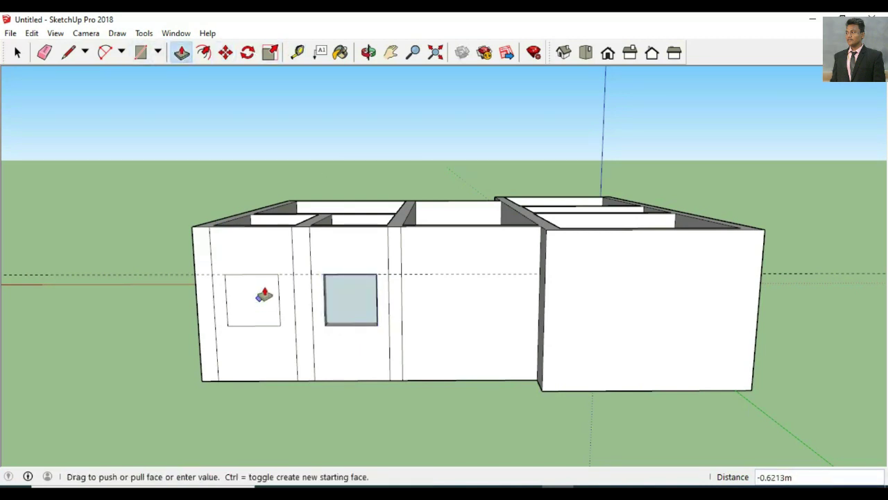
key("Return")
left_click(263, 295)
type("3")
key("Return")
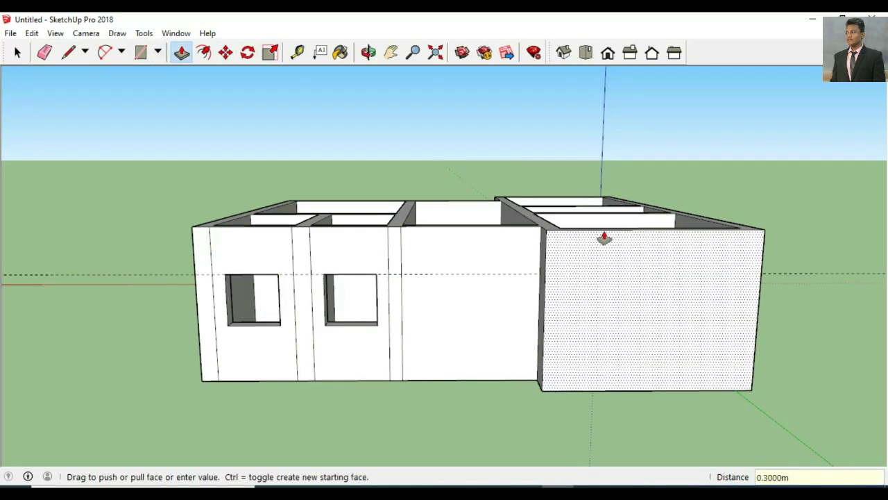
Step: Place two guides 0.5 m in from the wall edges on either side
key("t")
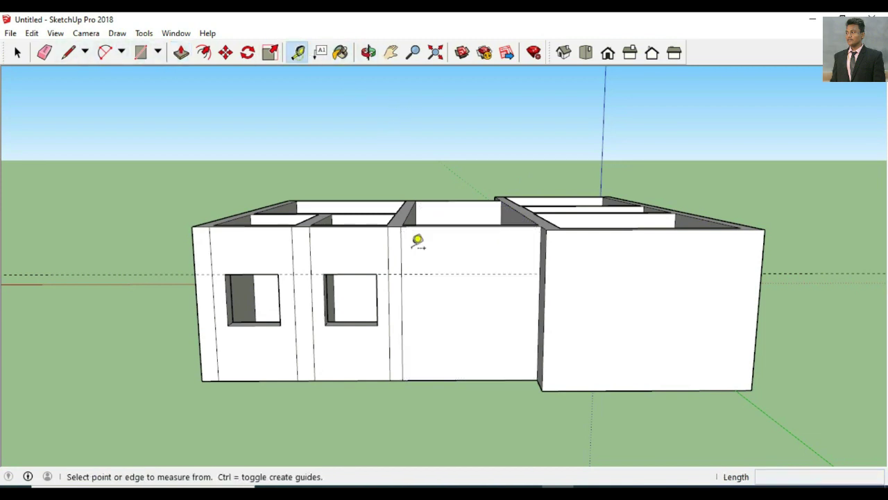
left_click(402, 313)
type("0.5")
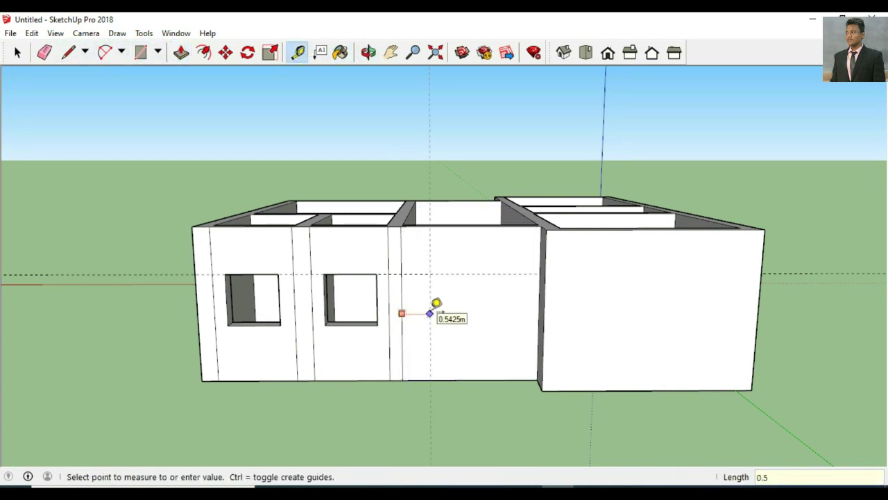
key("Return")
left_click(539, 304)
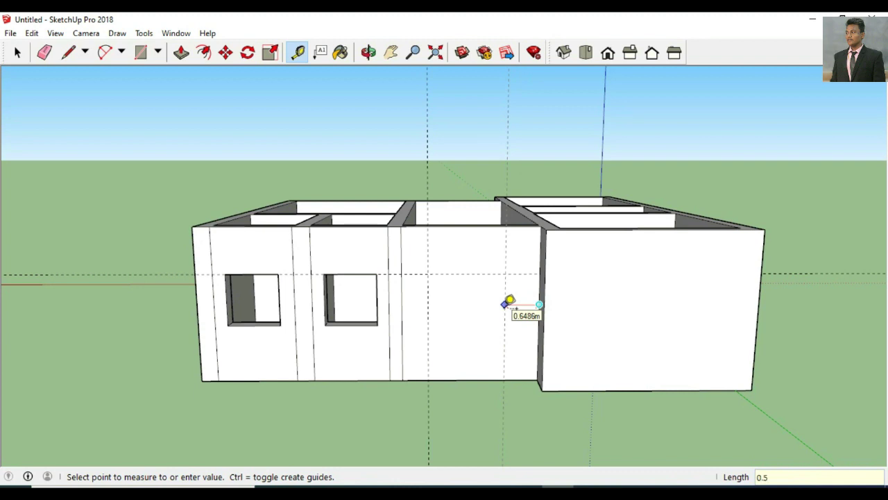
key("Return")
Step: Outline the wide opening along the guides and push it 0.3 m through the wall
left_click(68, 52)
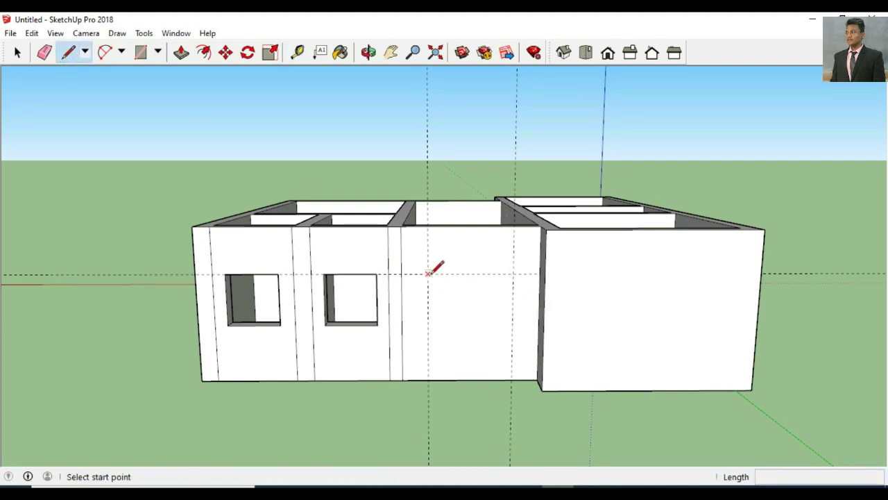
left_click(428, 272)
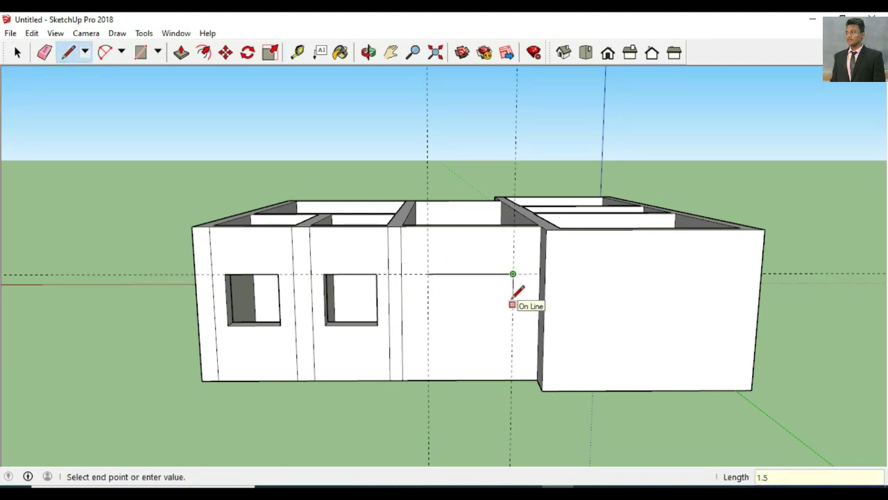
left_click(428, 349)
left_click(427, 274)
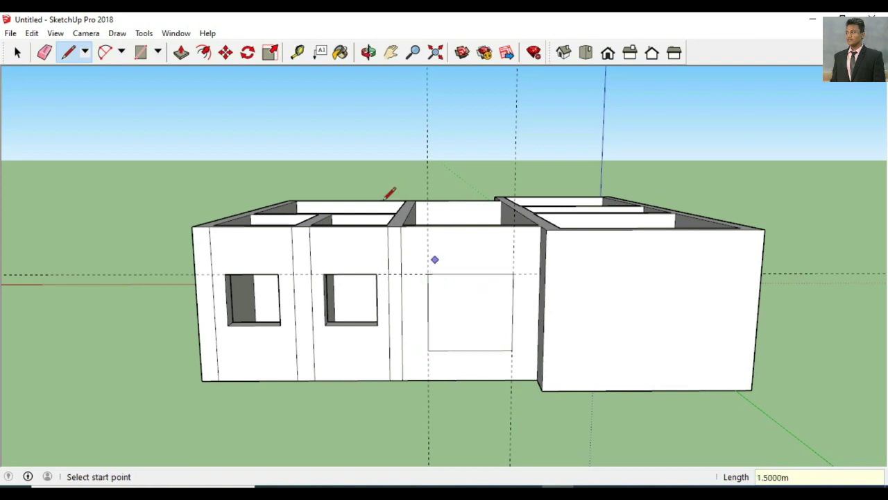
left_click(182, 52)
left_click(483, 316)
type("0.3")
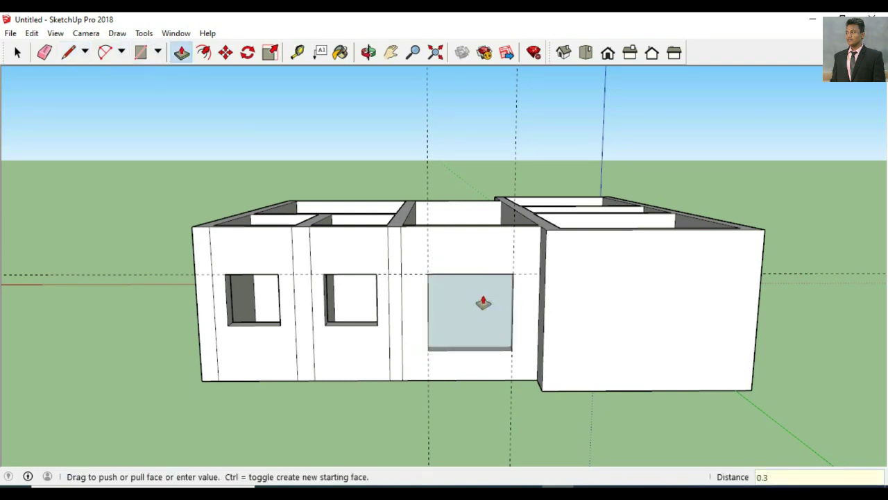
key("Return")
key("e")
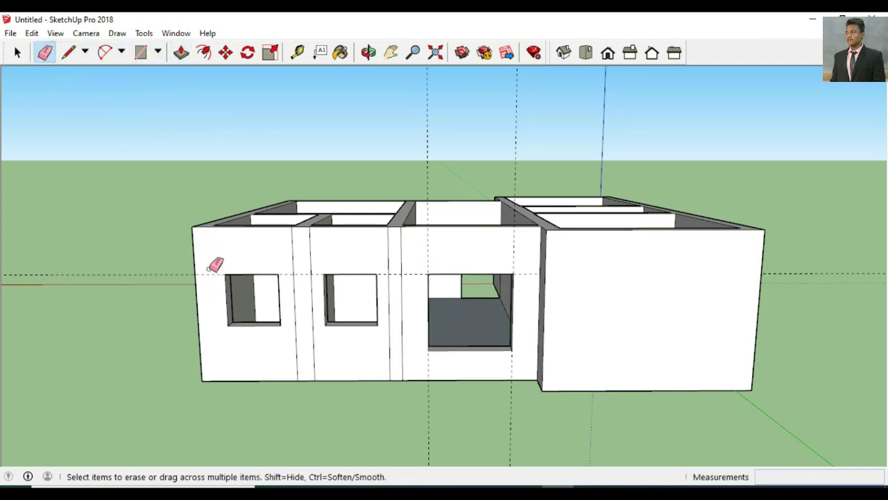
Step: Erase the leftover vertical edges between the windows on the front wall
left_click_drag(208, 268, 469, 241)
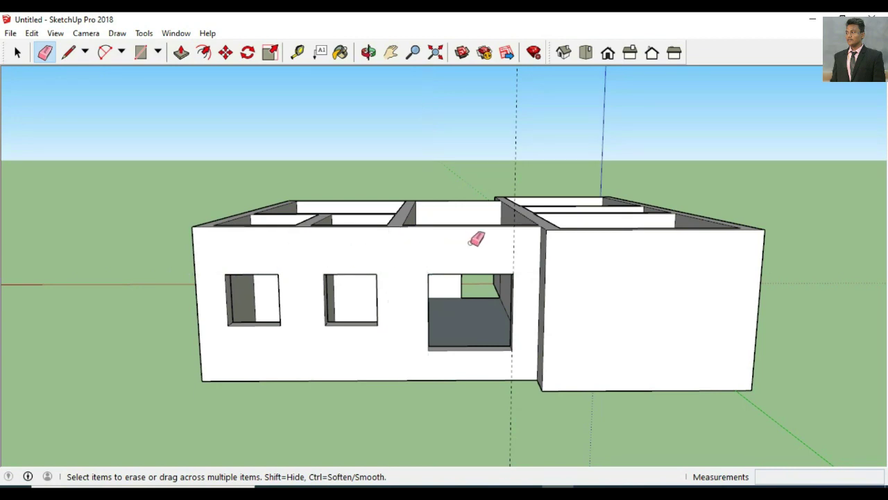
scroll(455, 194, "down", 2)
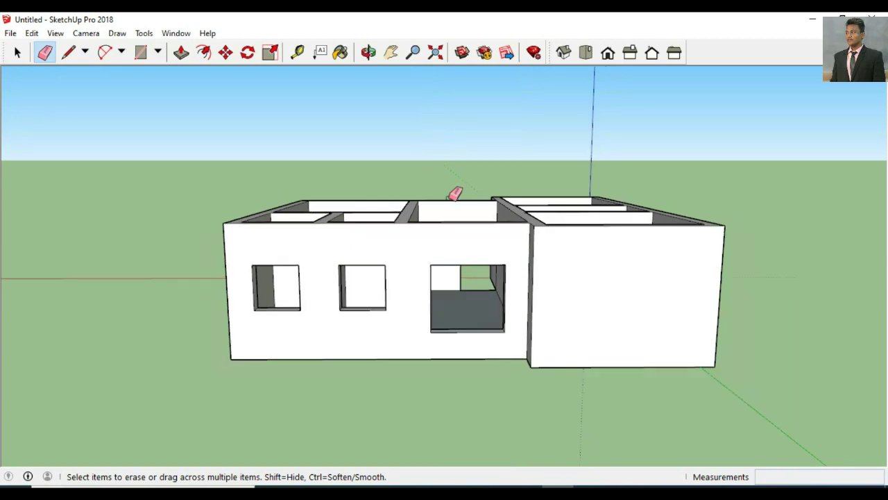
left_click(368, 52)
mouse_move(389, 209)
left_mouse_down()
mouse_move(386, 341)
mouse_move(182, 257)
mouse_move(375, 265)
mouse_move(498, 329)
mouse_move(427, 412)
mouse_move(398, 428)
mouse_move(518, 409)
mouse_move(472, 382)
mouse_move(488, 398)
mouse_move(509, 380)
left_mouse_up()
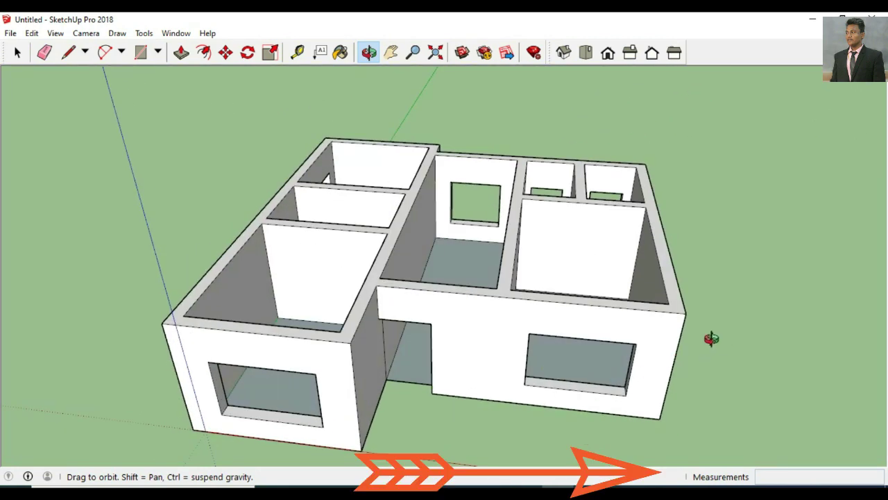
scroll(712, 338, "up", 2)
left_click(390, 52)
Step: Undo a stray vertical line and draw a 2.1 × 1 m door rectangle at the wall base
scroll(513, 77, "up", 2)
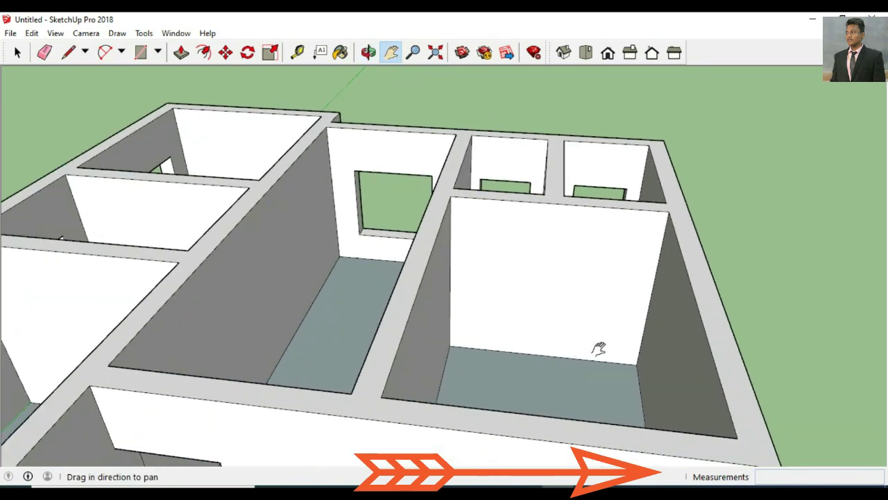
left_click(564, 196)
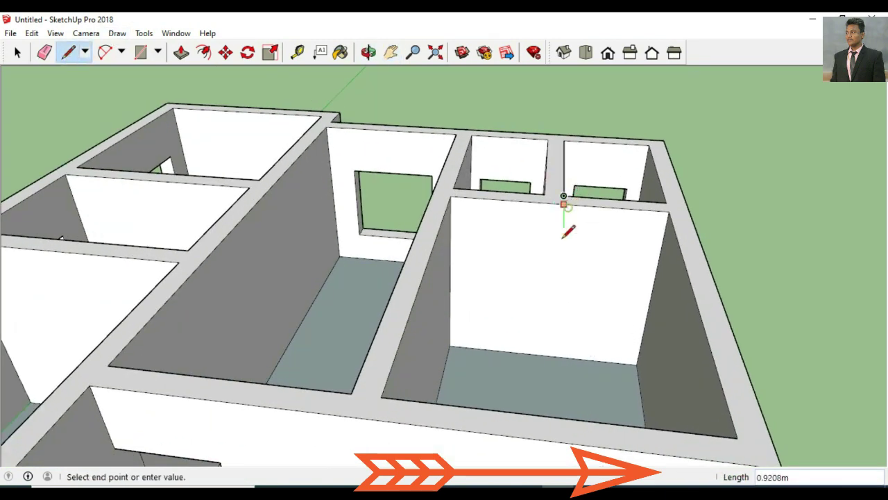
left_click(548, 354)
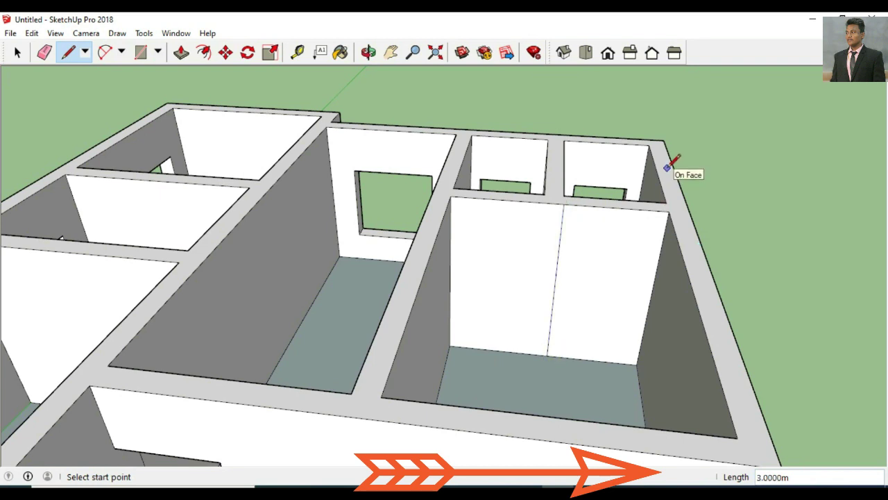
left_click(32, 32)
left_click(43, 46)
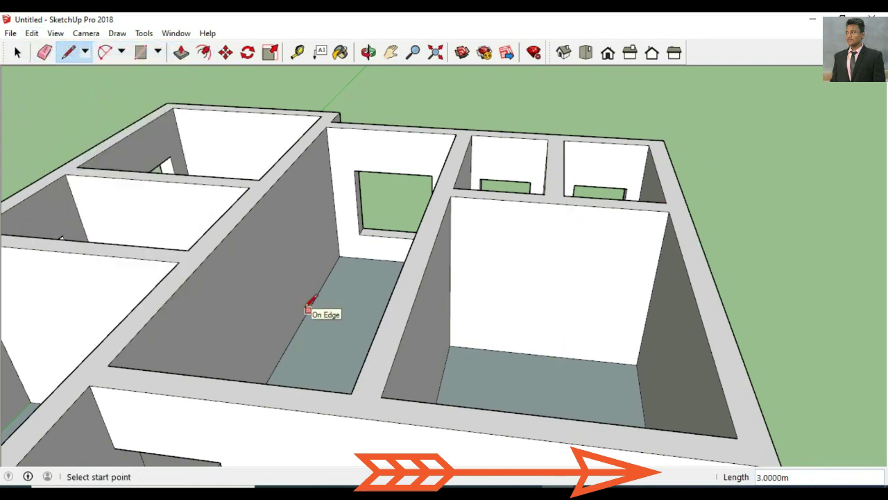
key("r")
left_click(636, 364)
type("2.1,1")
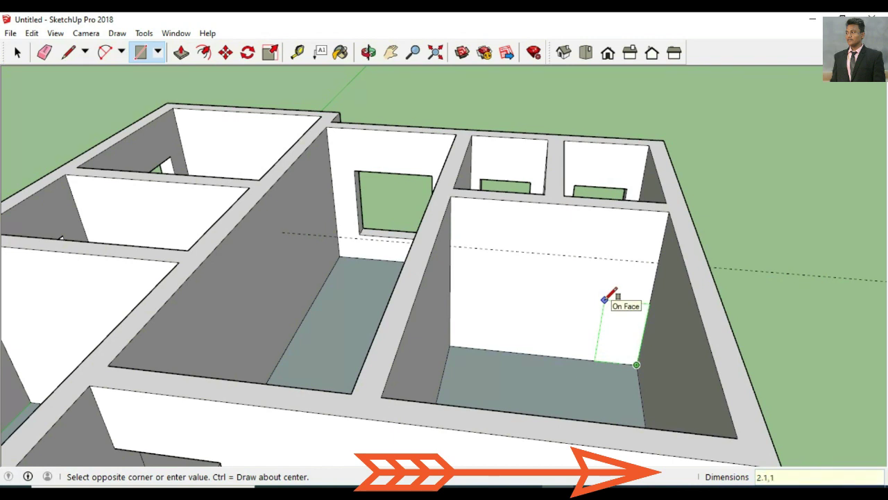
key("Return")
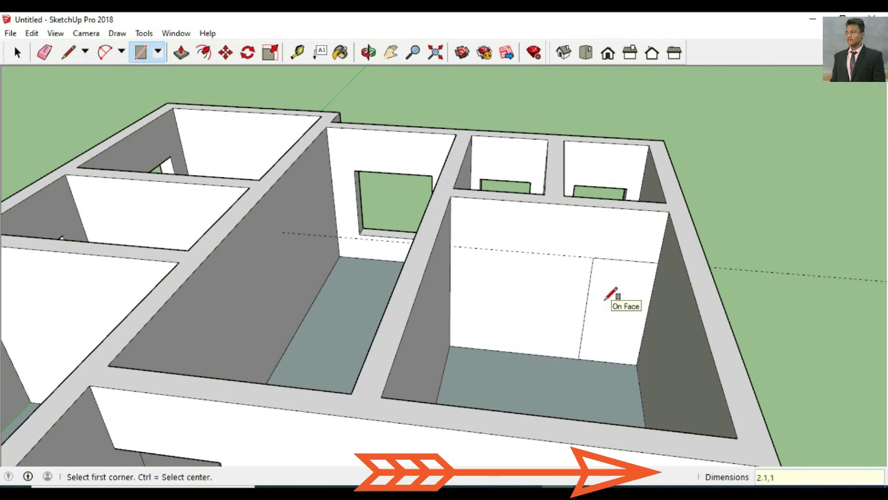
Step: Push the door rectangle 0.3 m through the right room's interior wall
left_click(181, 52)
left_click(620, 288)
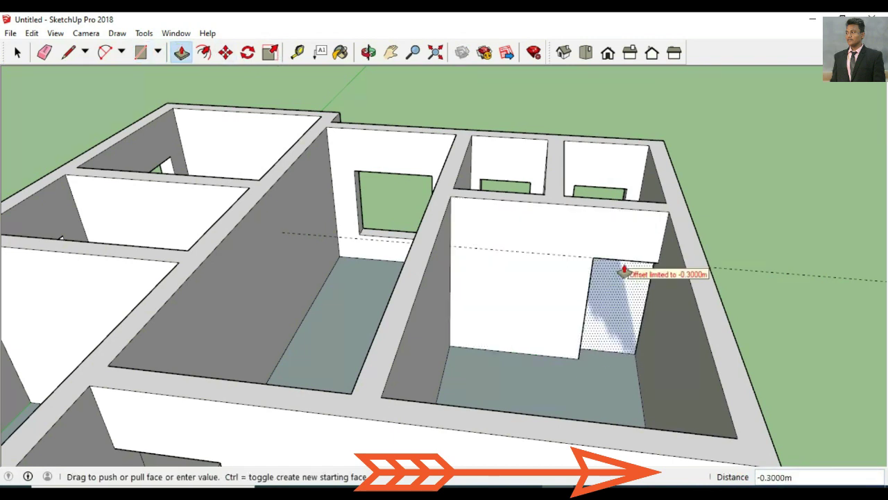
left_click(623, 272)
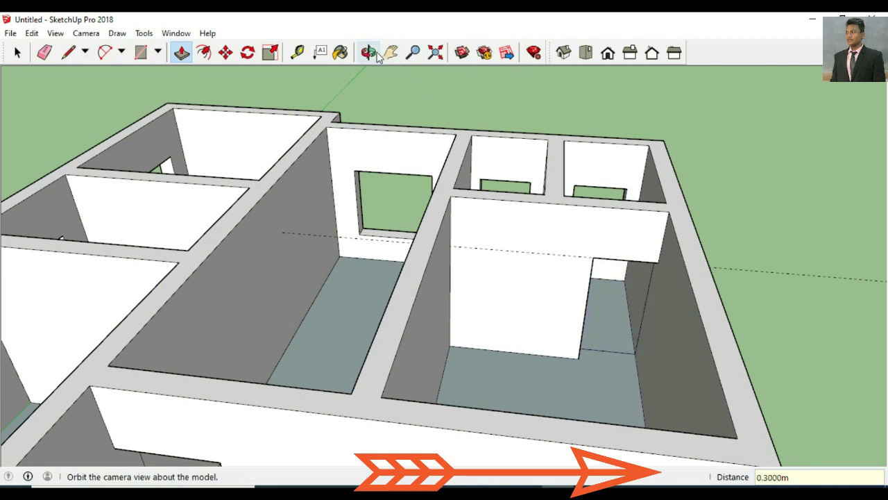
left_click(43, 52)
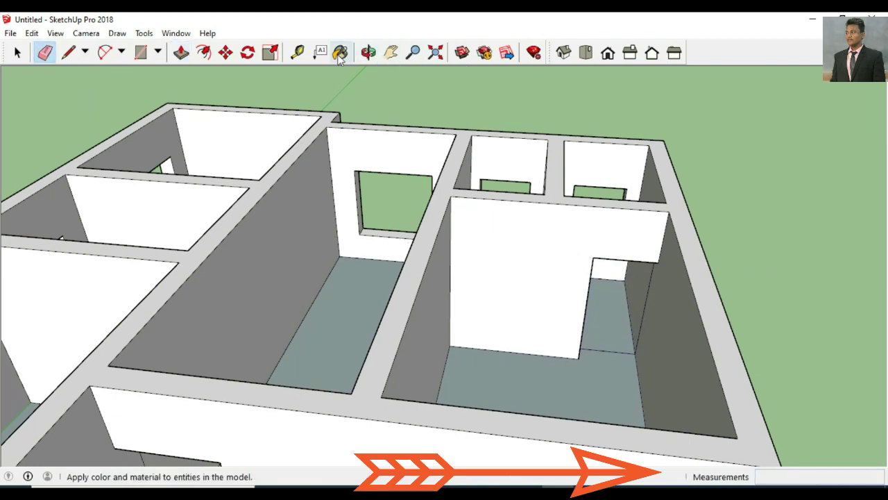
left_click(368, 52)
Step: Place a guide 0.9 m below the top of the central room's long interior wall
mouse_move(407, 228)
left_mouse_down()
mouse_move(461, 317)
mouse_move(502, 287)
mouse_move(456, 289)
mouse_move(456, 318)
left_mouse_up()
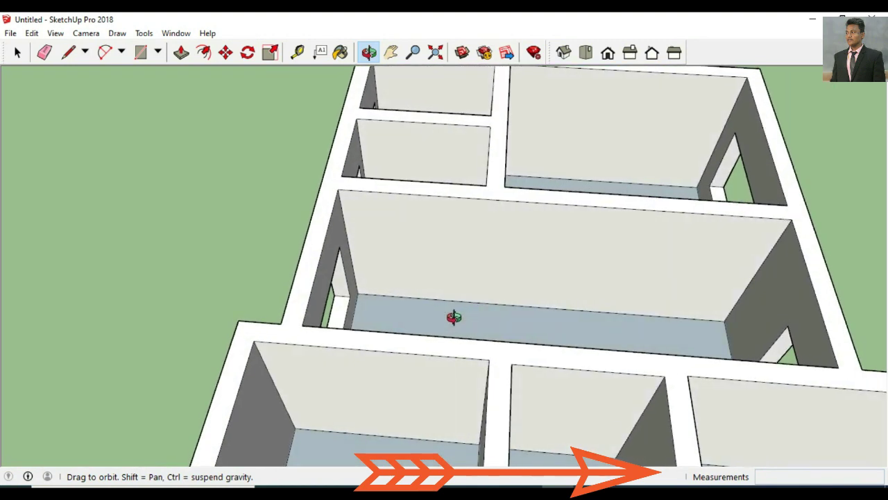
left_click(297, 52)
left_click(401, 191)
type("0.9")
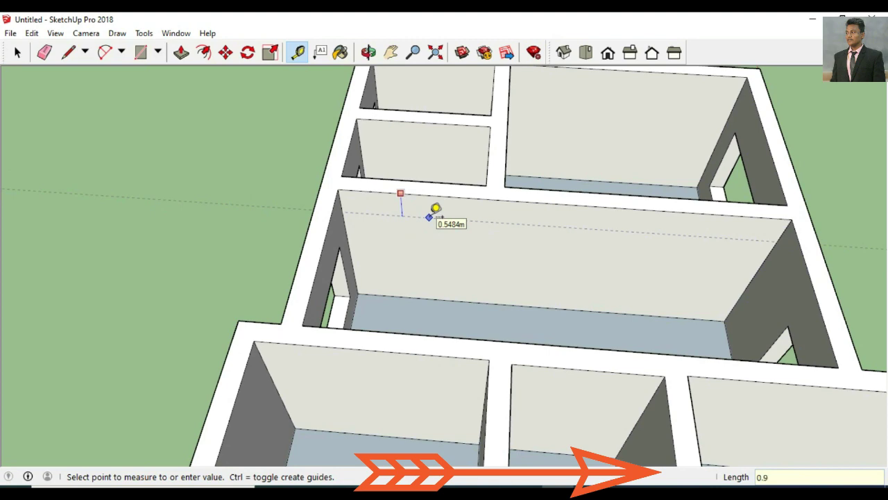
key("Return")
left_click(368, 52)
left_click_drag(371, 79, 341, 113)
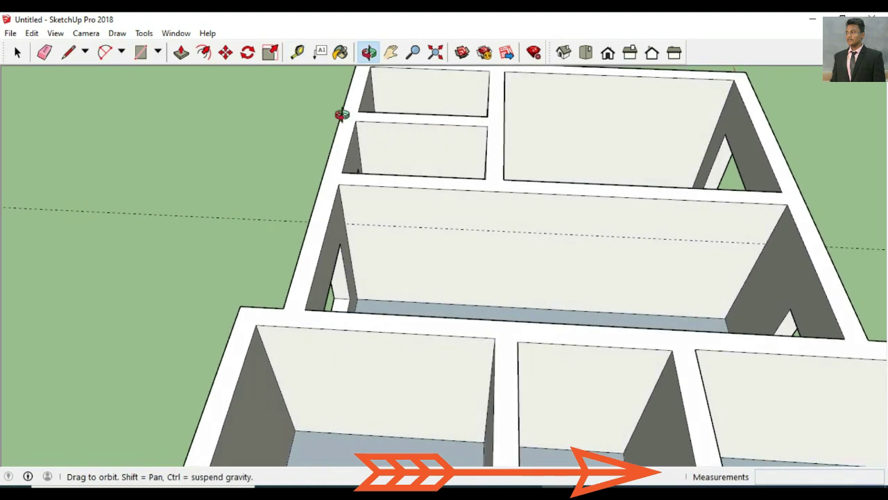
Step: Draw a 2.1 m tall door rectangle at the wall base and push it 0.3 m through
left_click(139, 56)
left_click(357, 298)
type("2.1,1")
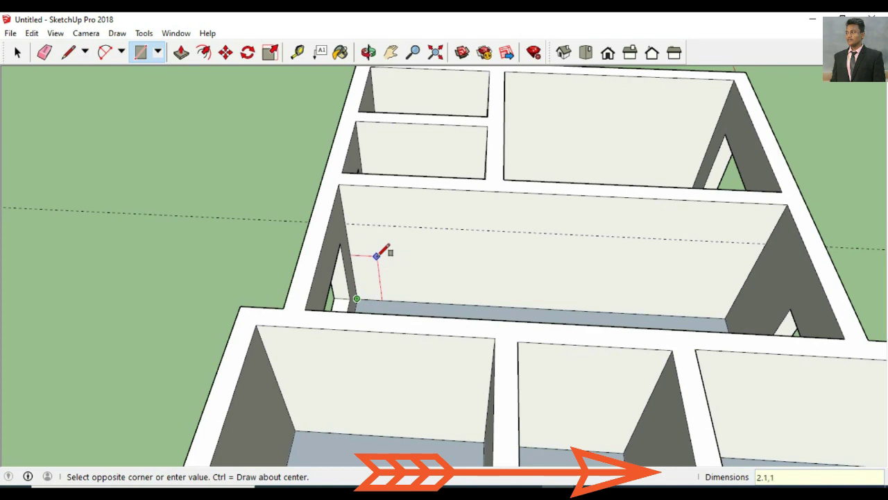
key("Return")
left_click(181, 52)
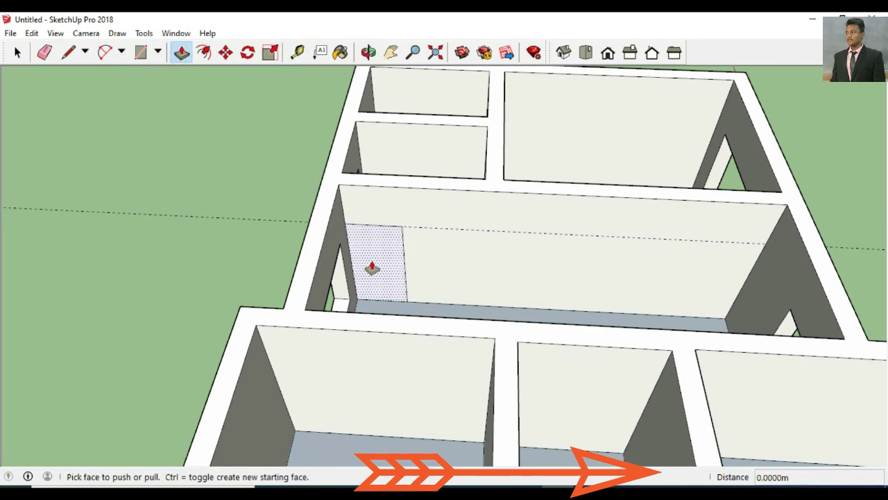
left_click(370, 259)
key("Return")
key("e")
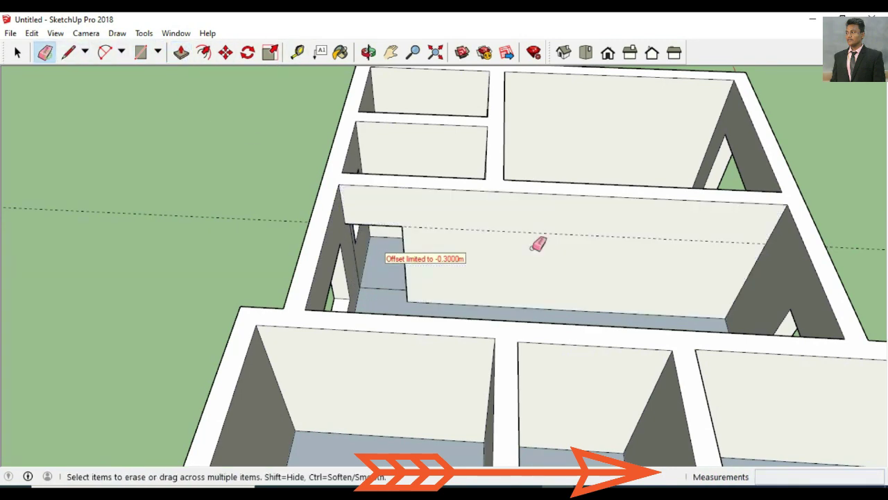
left_click(369, 52)
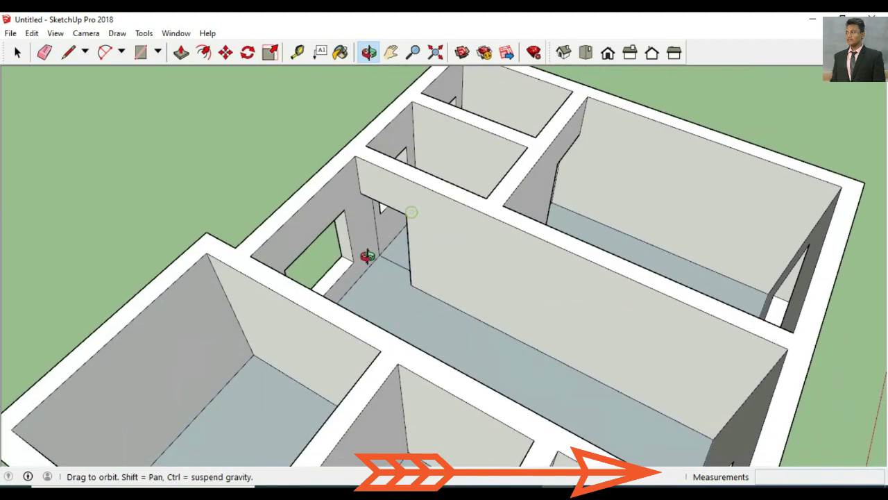
mouse_move(367, 257)
left_mouse_down()
mouse_move(451, 326)
mouse_move(399, 306)
mouse_move(427, 330)
left_mouse_up()
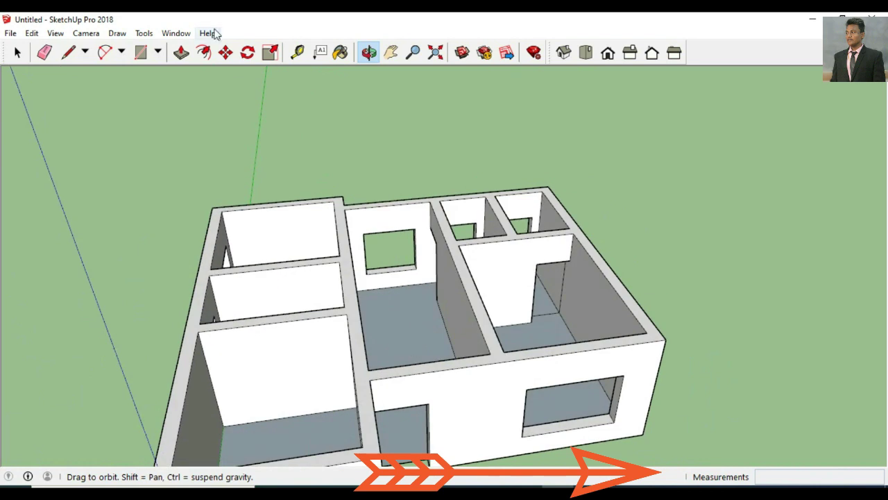
Step: Draw a 2.1 × 1 m rectangle on the wall between the left rooms and push it 0.3 m through
left_click(141, 52)
left_click(223, 425)
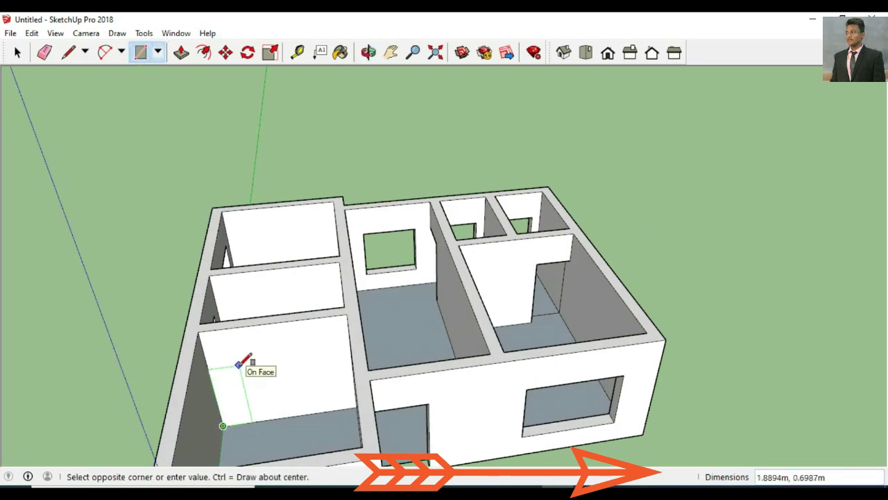
type("2.1,1")
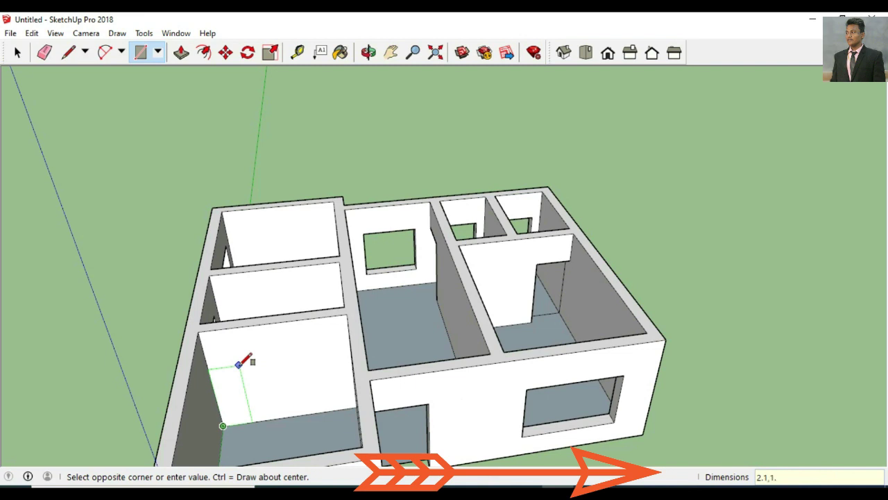
key("Return")
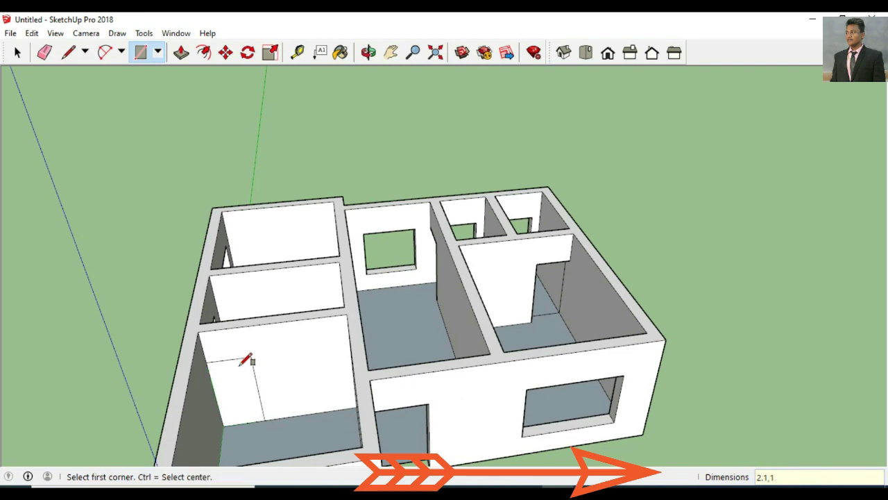
left_click(181, 52)
left_click(238, 372)
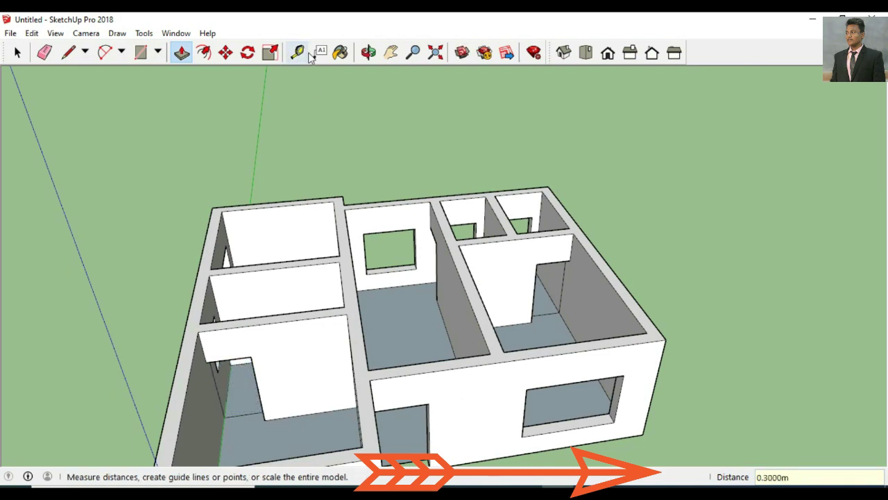
left_click(369, 52)
mouse_move(324, 229)
left_mouse_down()
mouse_move(359, 308)
mouse_move(228, 313)
mouse_move(257, 250)
mouse_move(291, 226)
left_mouse_up()
scroll(379, 248, "up", 3)
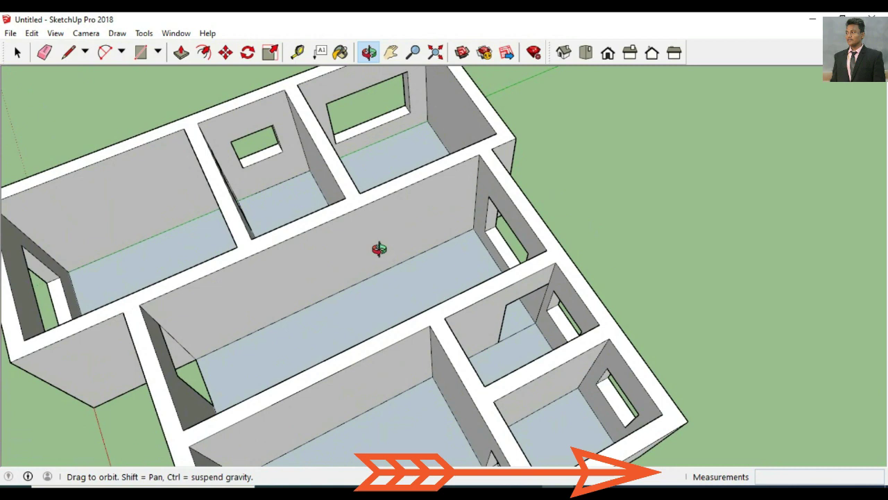
Step: Draw a vertical line on the central room's long wall and a 2.1 × 1 m door rectangle from its base
mouse_move(378, 249)
left_mouse_down()
mouse_move(369, 246)
mouse_move(348, 273)
left_mouse_up()
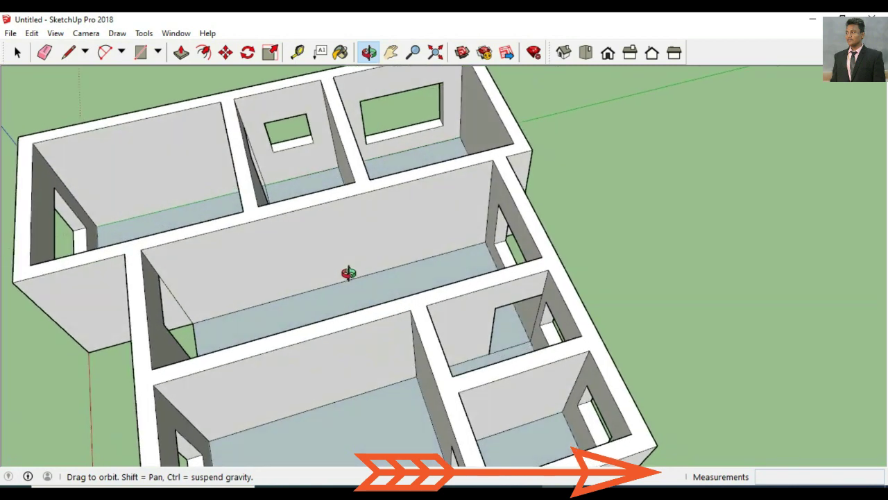
left_click(68, 52)
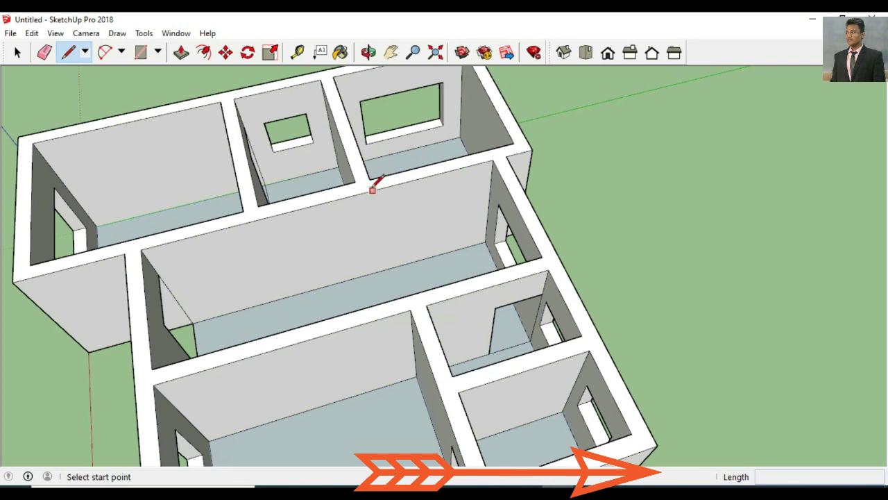
left_click(370, 179)
left_click(384, 269)
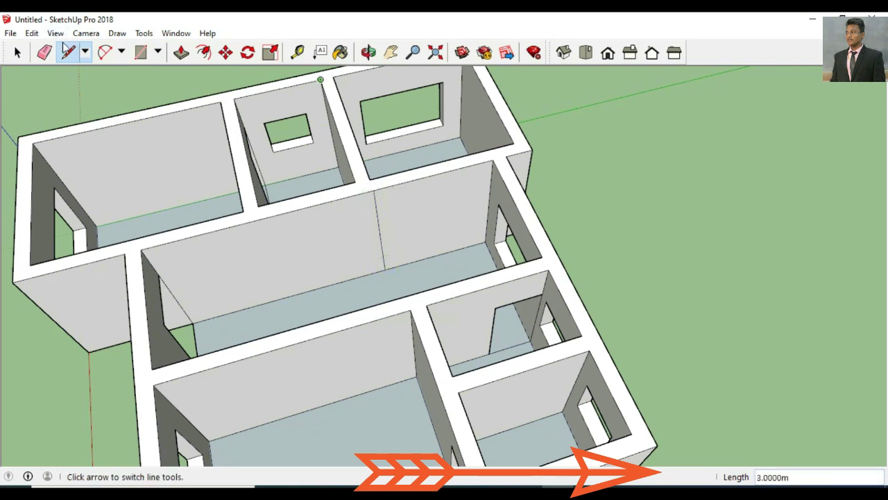
left_click(141, 52)
left_click(385, 269)
type("2.1,1")
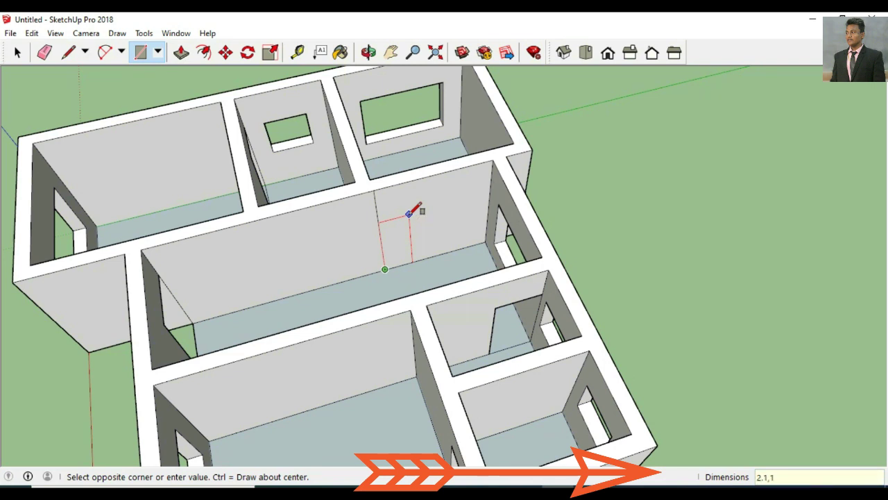
key("Return")
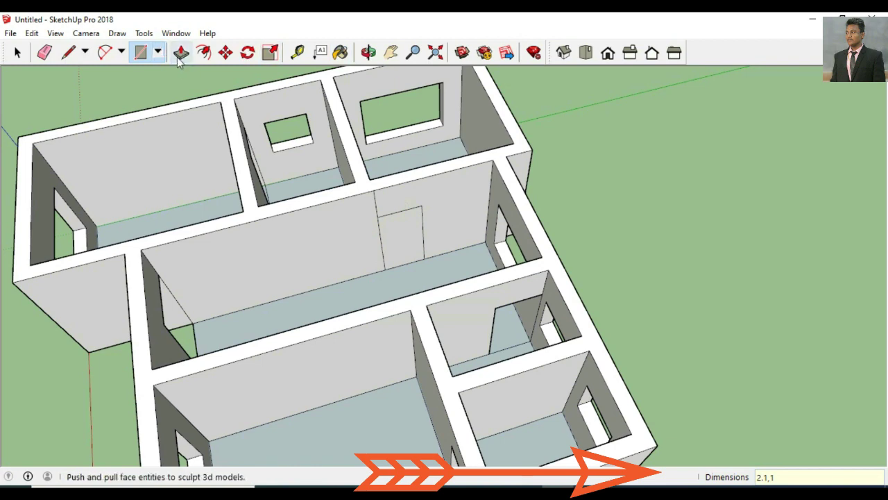
Step: Push the door rectangle 0.3 m through the wall
left_click(181, 52)
left_click(405, 236)
type("0.3000m")
key("Return")
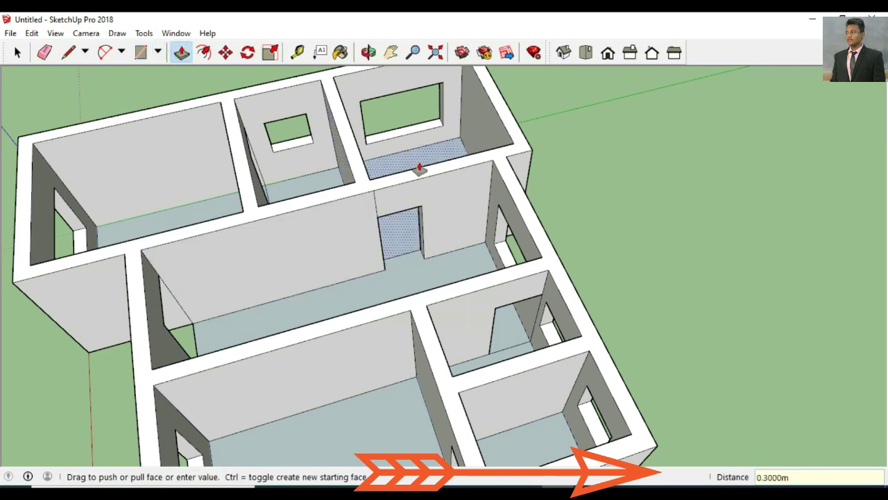
left_click(47, 55)
scroll(397, 206, "down", 3)
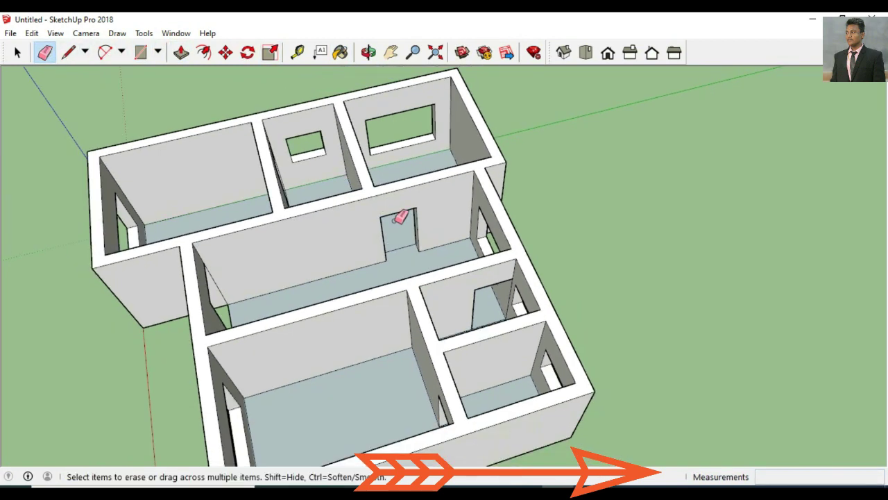
Step: Draw a 2.1 × 1.2 m door rectangle on the central wall, left of the first doorway
left_click(68, 52)
left_click(276, 221)
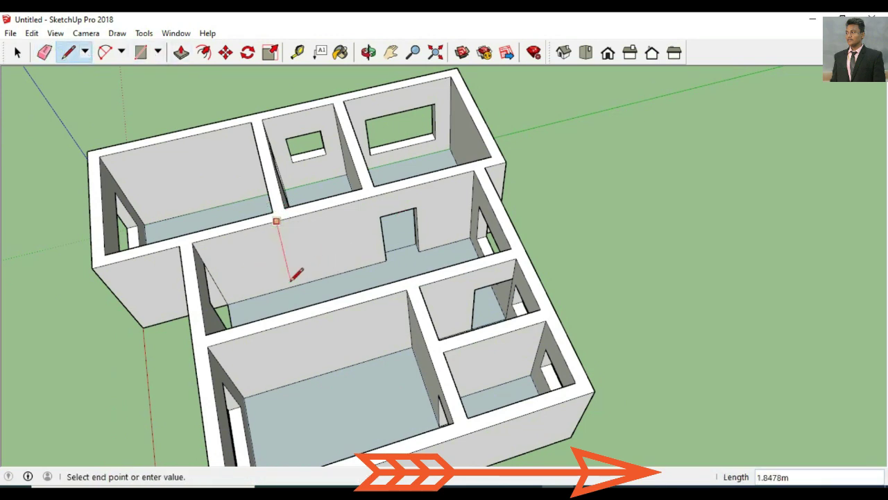
left_click(369, 52)
left_click_drag(317, 195, 322, 214)
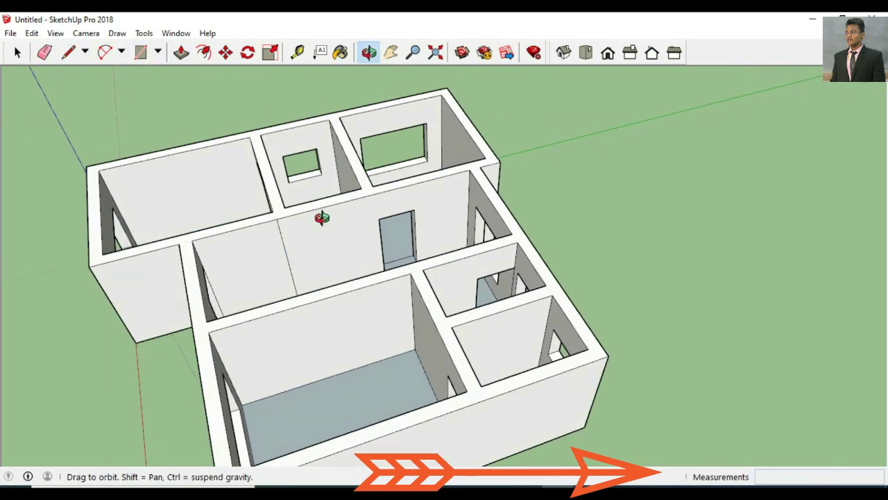
left_click(140, 52)
left_click(368, 52)
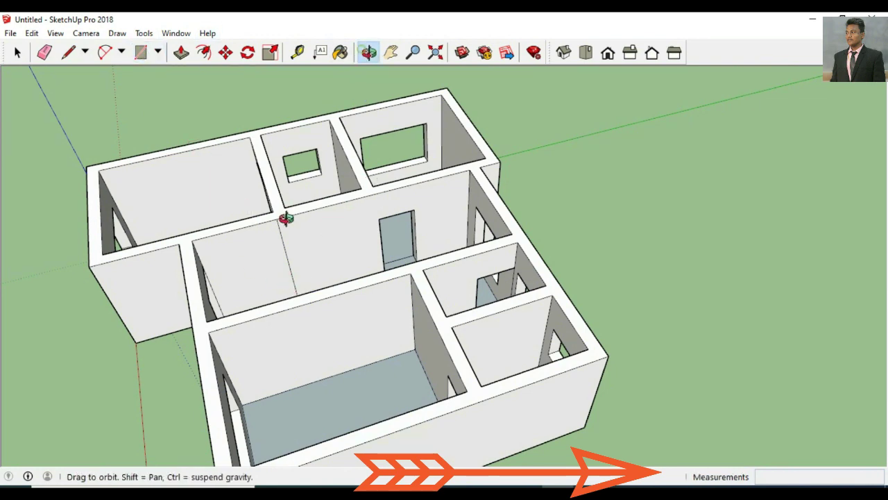
left_click_drag(283, 163, 277, 208)
key("r")
left_click(298, 296)
type("2.1,1.")
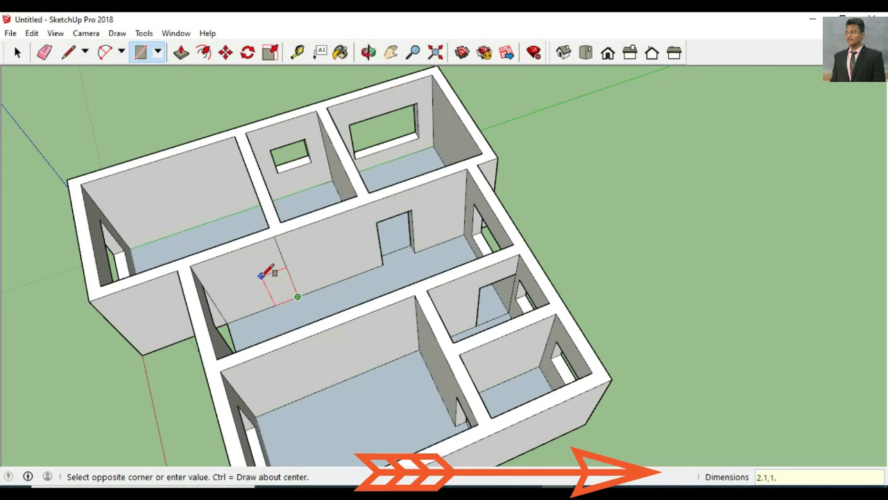
type("2")
key("Return")
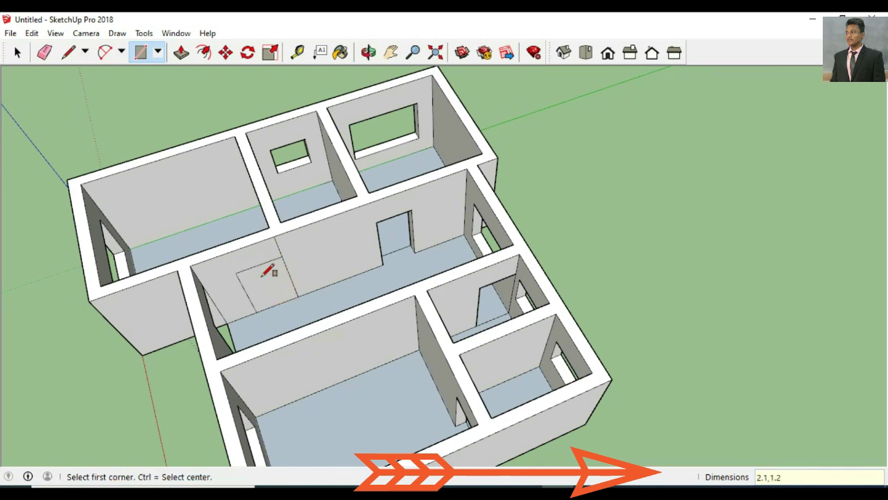
Step: Push the 2.1 × 1.2 m door rectangle 0.3 m through the wall
key("t")
key("p")
left_click(262, 272)
type("0.")
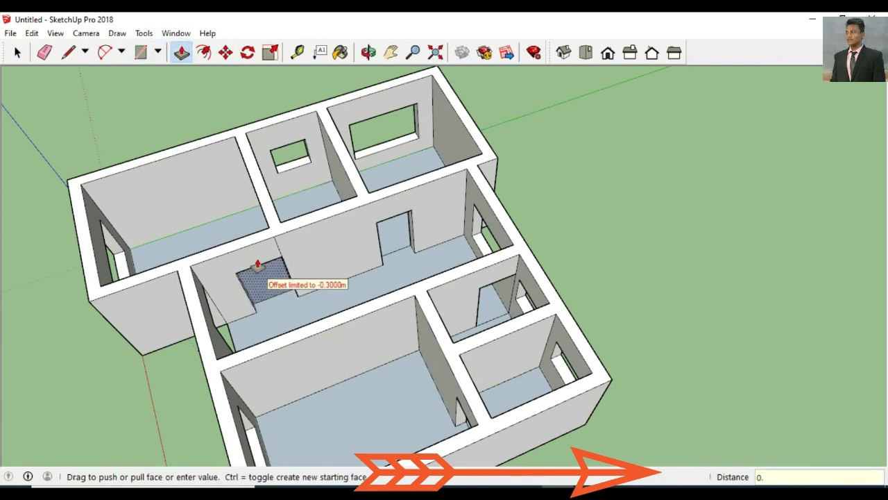
type("3")
key("Return")
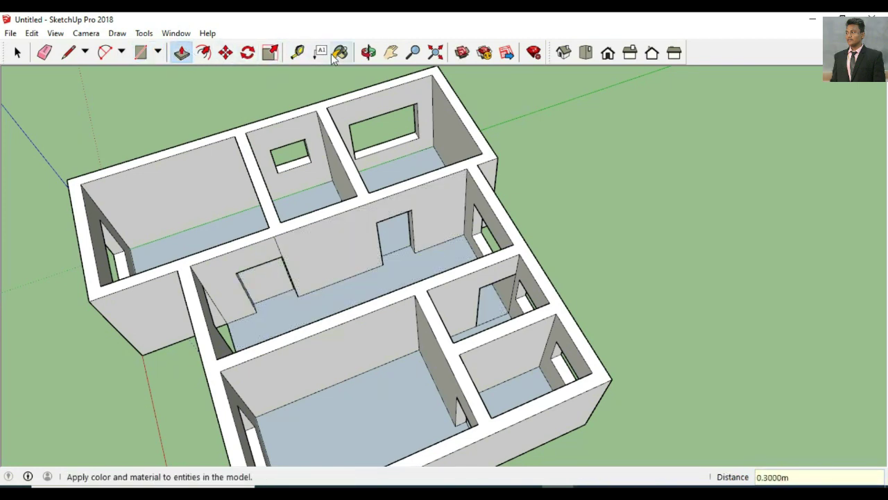
left_click(369, 52)
mouse_move(278, 199)
left_mouse_down()
mouse_move(372, 268)
mouse_move(397, 341)
mouse_move(174, 342)
mouse_move(71, 63)
left_mouse_up()
Step: Delete the leftover face from the new doorway
left_click(17, 52)
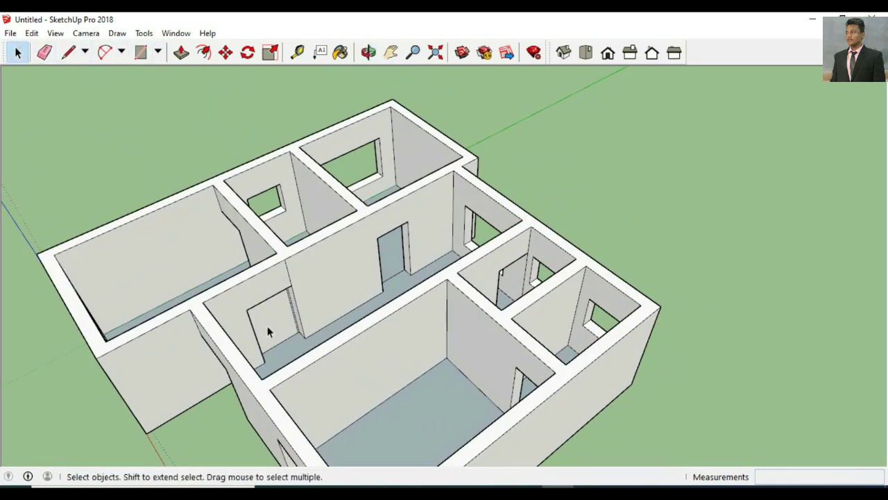
right_click(269, 332)
left_click(288, 162)
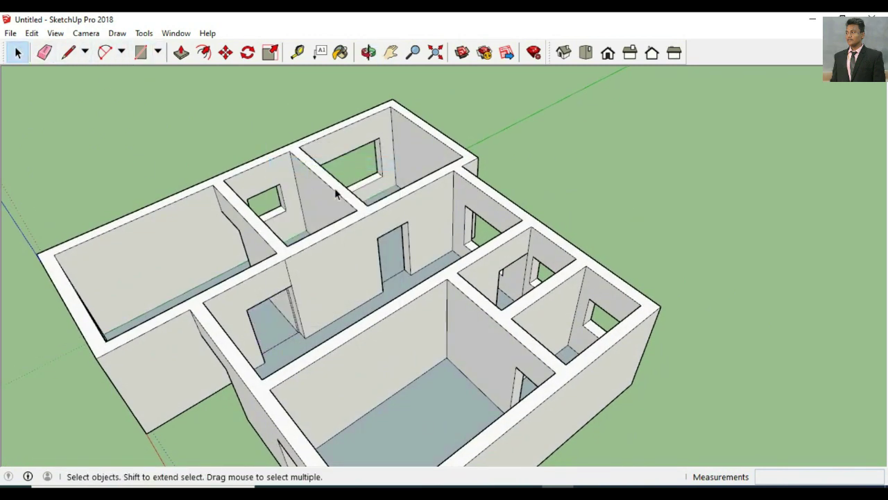
Step: Draw a 2.1 × 1.2 m door rectangle near the end of another interior wall
left_click(369, 53)
mouse_move(389, 174)
left_mouse_down()
mouse_move(559, 284)
mouse_move(623, 279)
mouse_move(640, 341)
mouse_move(585, 324)
mouse_move(493, 268)
left_mouse_up()
left_click_drag(533, 157, 542, 167)
key("t")
key("r")
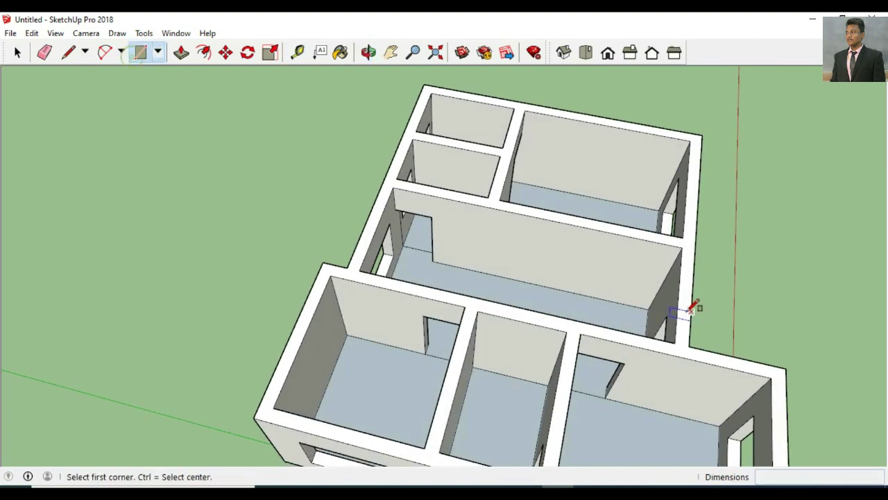
left_click(648, 310)
type("2.1,1.")
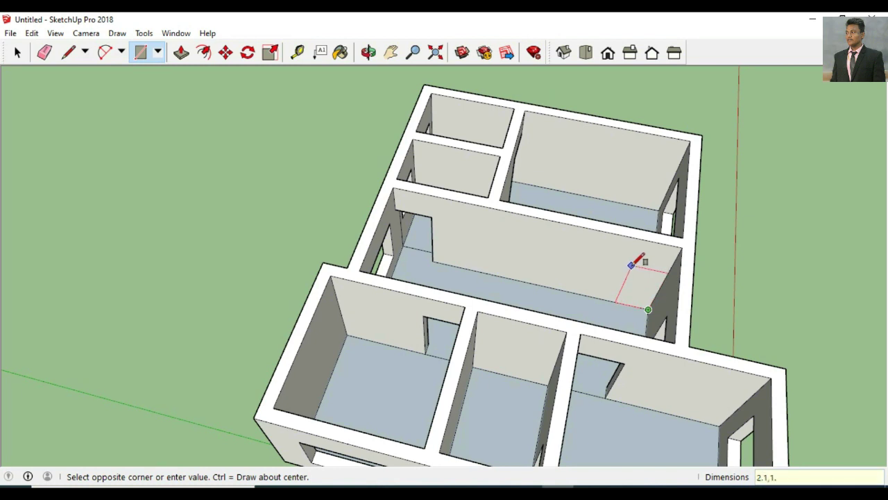
type("2")
key("Return")
Step: Push/Pull the door rectangle 0.3 m through the wall
key("p")
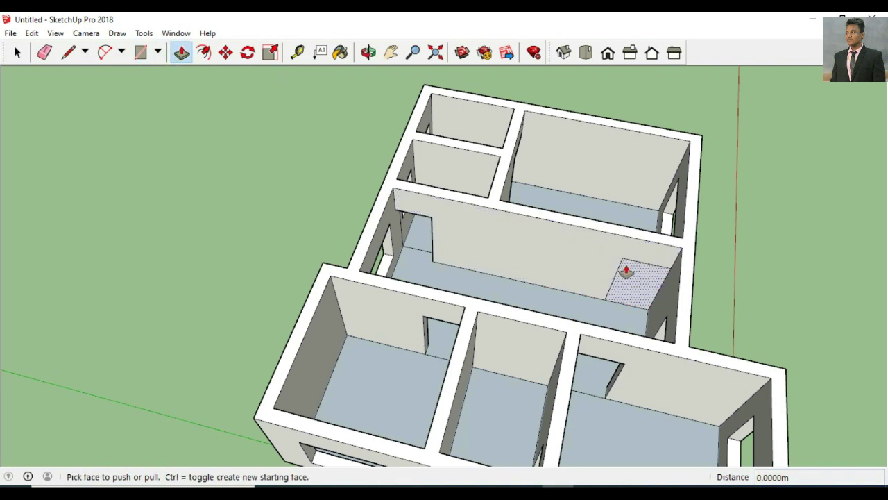
mouse_move(625, 269)
left_mouse_down()
mouse_move(633, 267)
mouse_move(610, 287)
mouse_move(560, 260)
mouse_move(450, 247)
mouse_move(492, 254)
mouse_move(501, 269)
mouse_move(535, 224)
mouse_move(477, 277)
mouse_move(456, 254)
mouse_move(479, 272)
mouse_move(678, 298)
mouse_move(621, 325)
mouse_move(608, 373)
mouse_move(623, 342)
mouse_move(617, 354)
left_mouse_up()
type("3")
key("Return")
key("o")
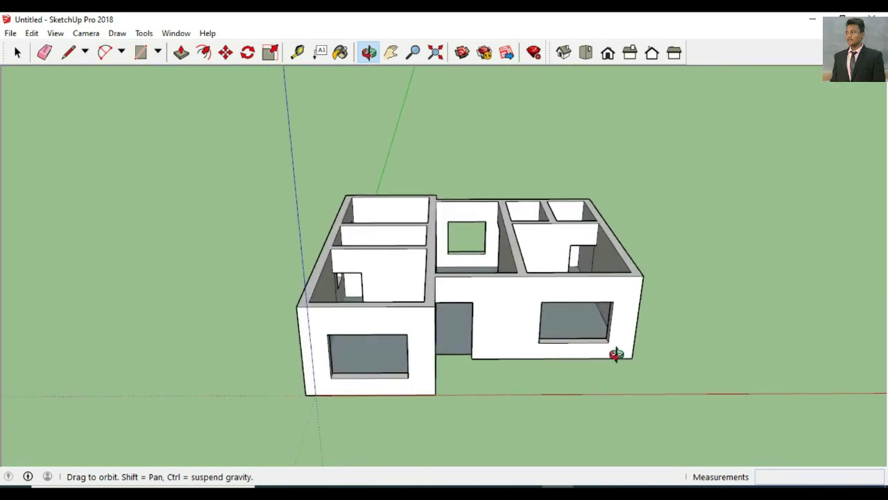
left_click(587, 56)
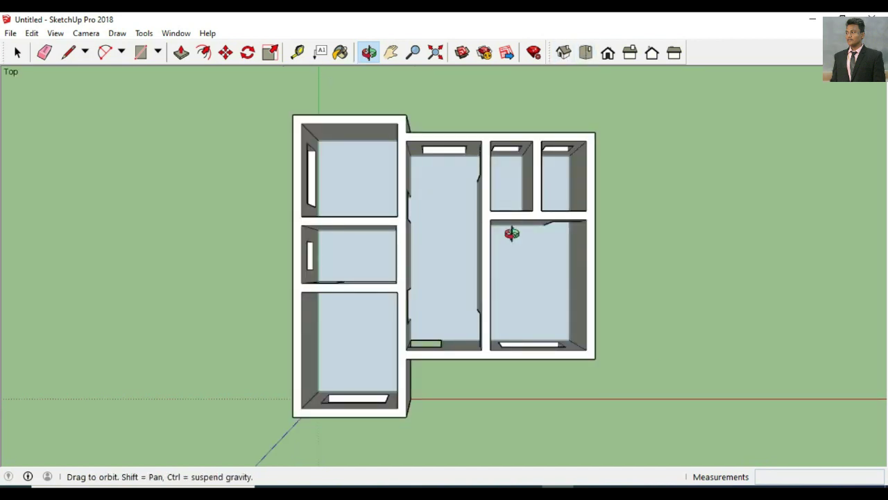
mouse_move(512, 234)
left_mouse_down()
mouse_move(509, 215)
mouse_move(539, 257)
left_mouse_up()
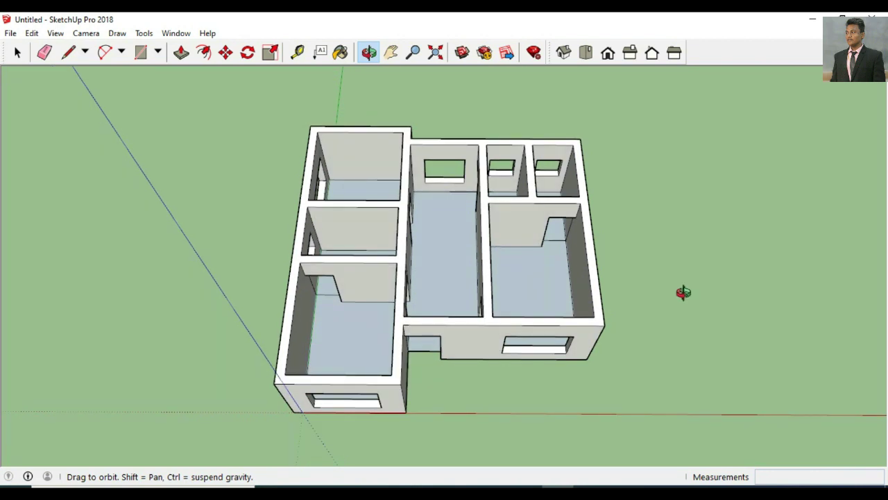